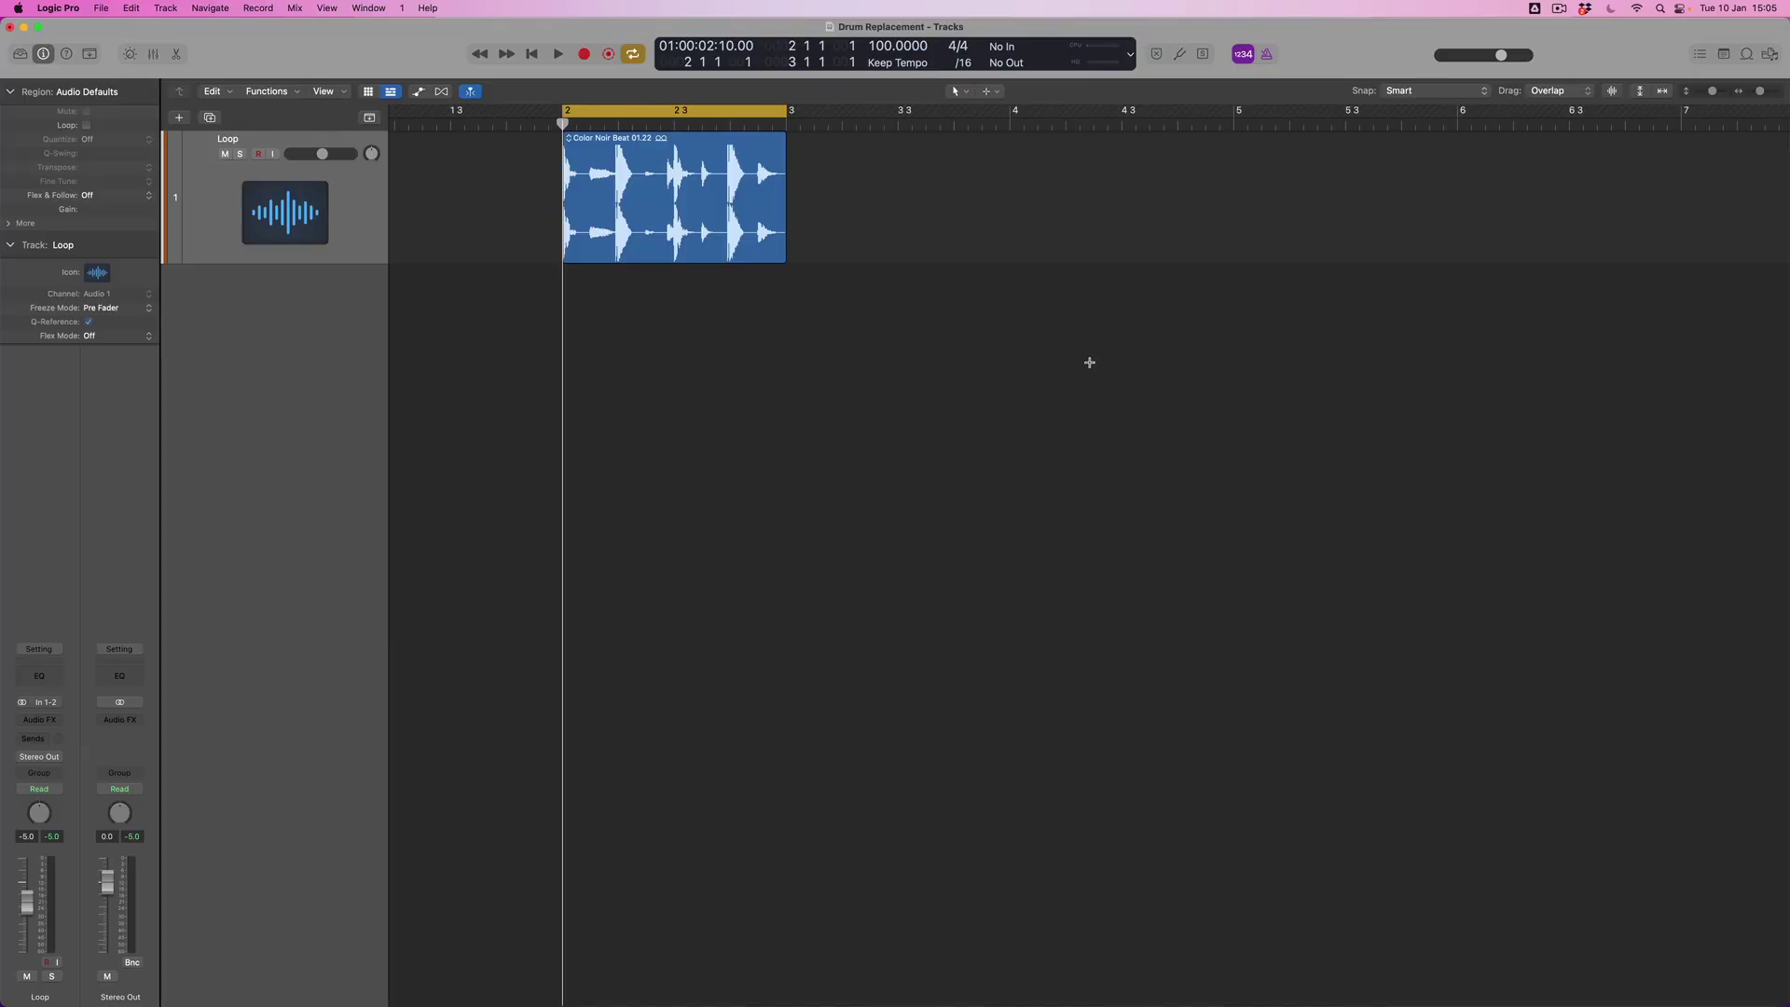
Step: Cut the one-bar drum loop into eight slices just before the individual hits with the Scissors tool, making the first cut at 2 1 2 181
key("super+Right")
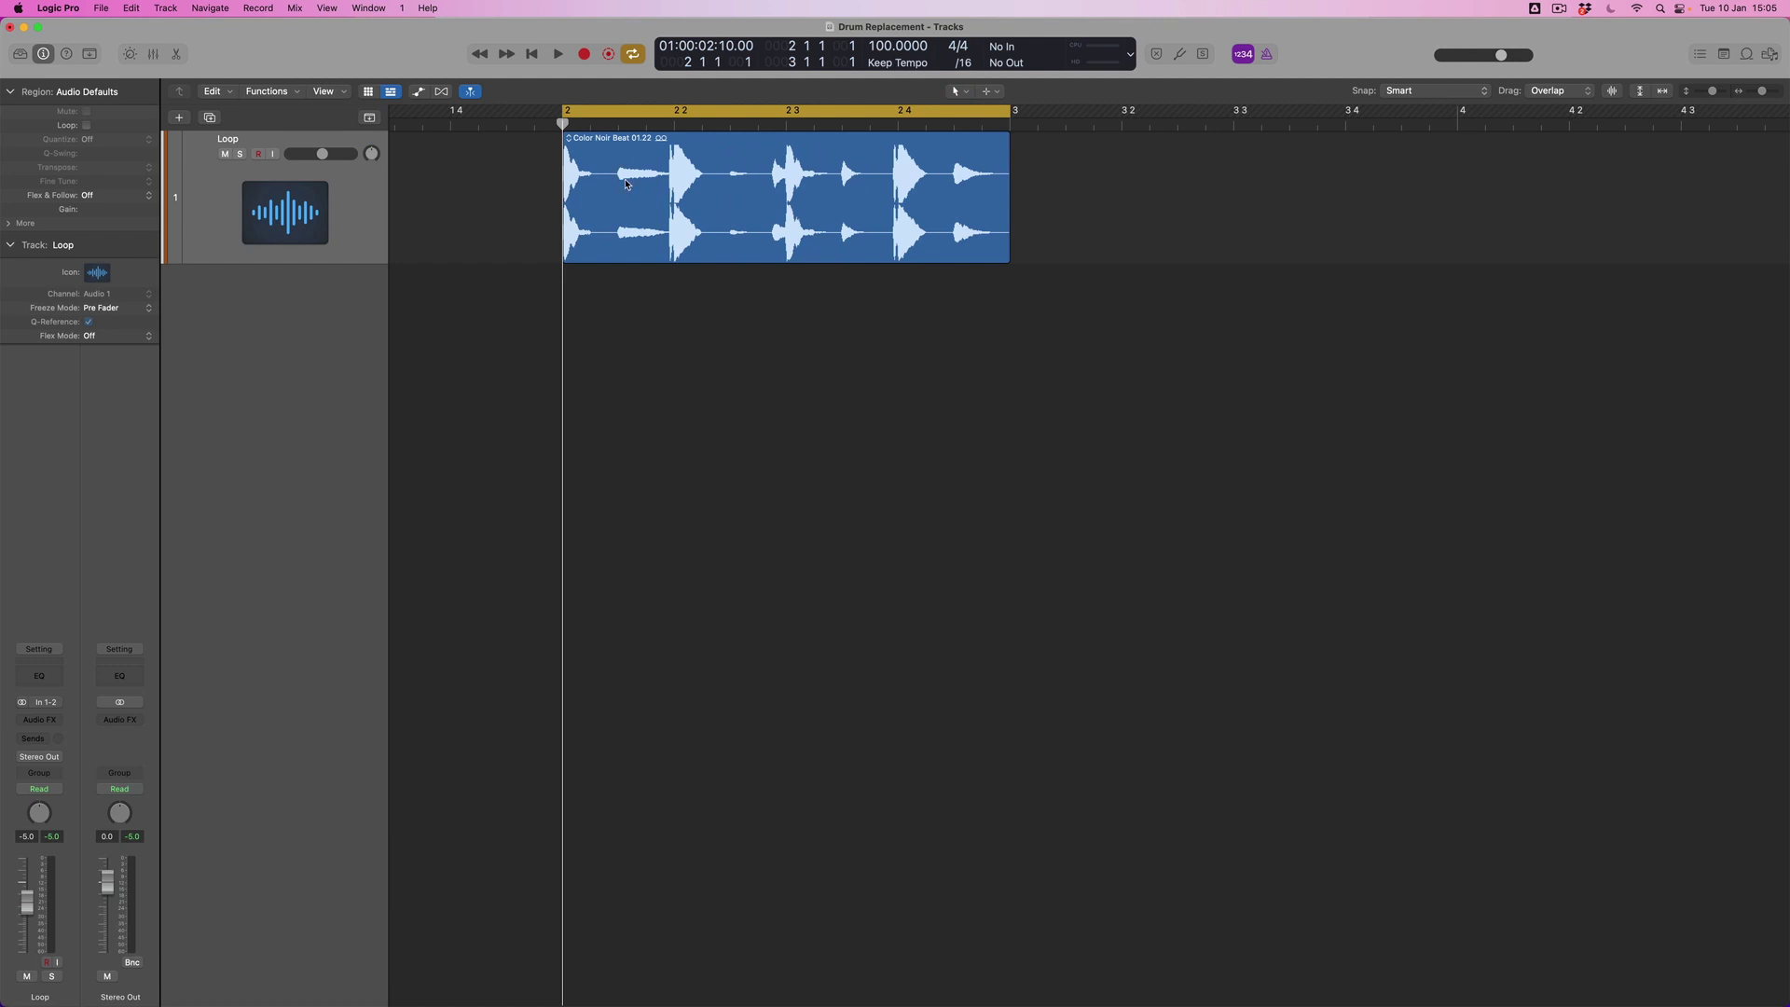
key("t")
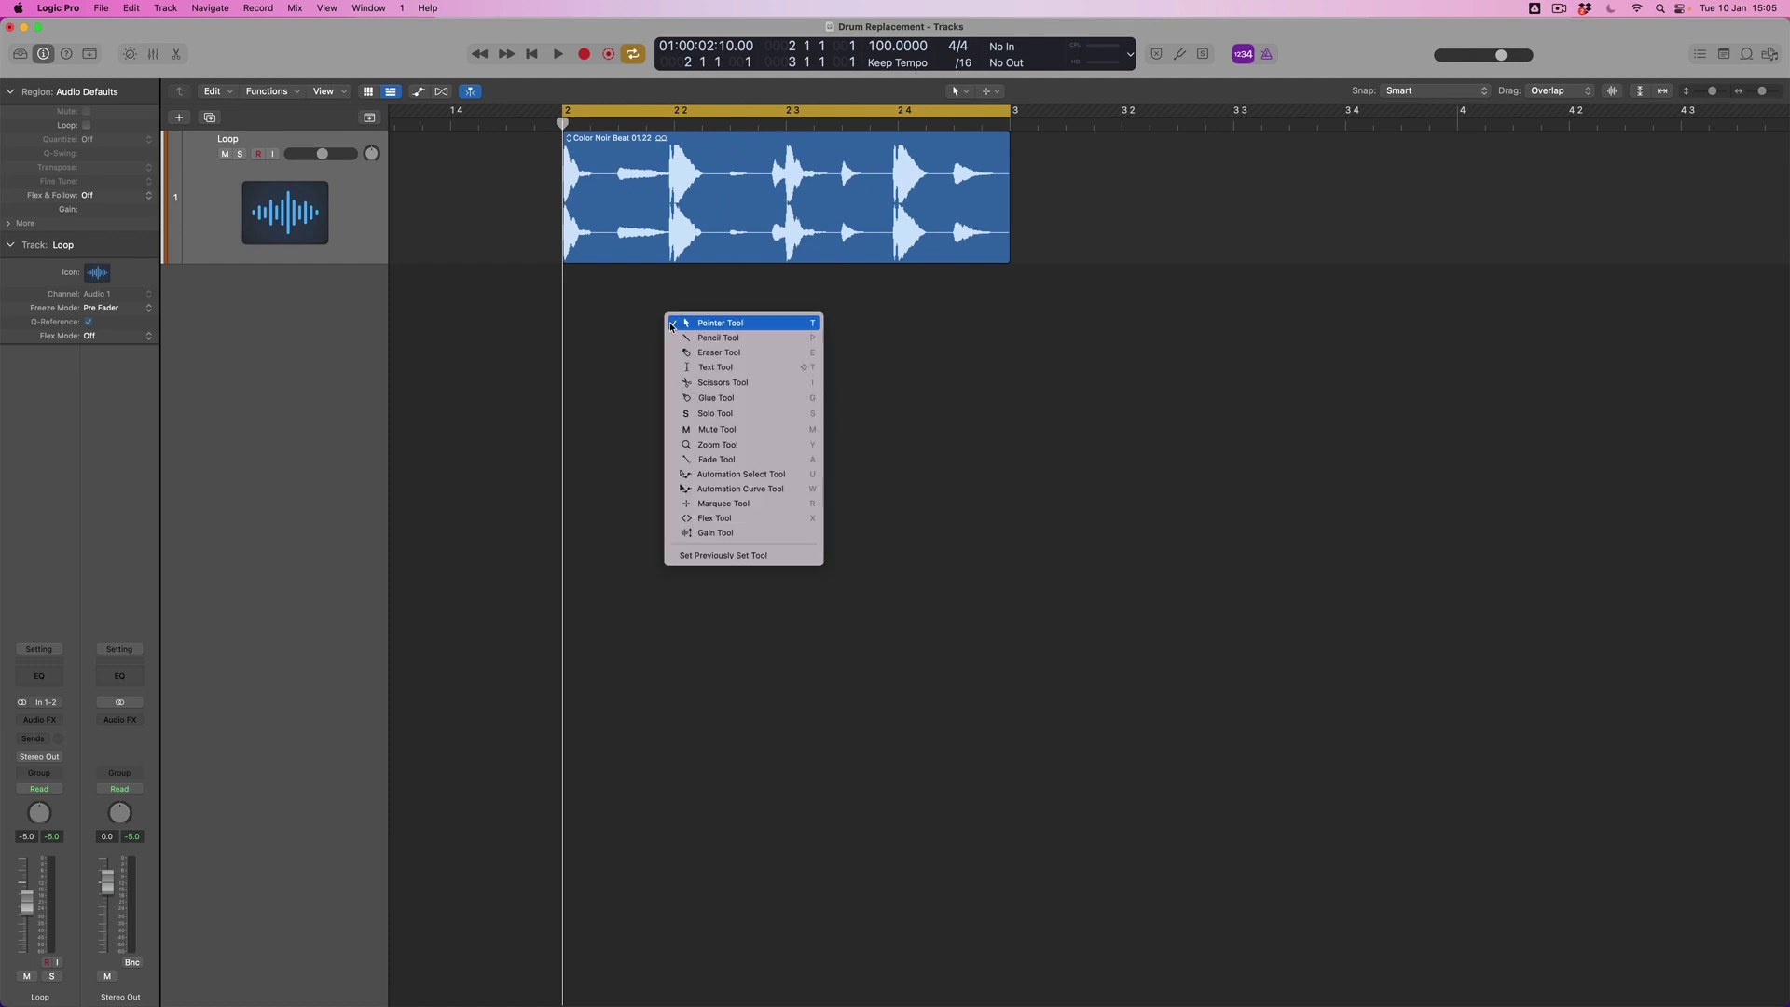
left_click(713, 382)
left_click_drag(615, 220, 612, 223)
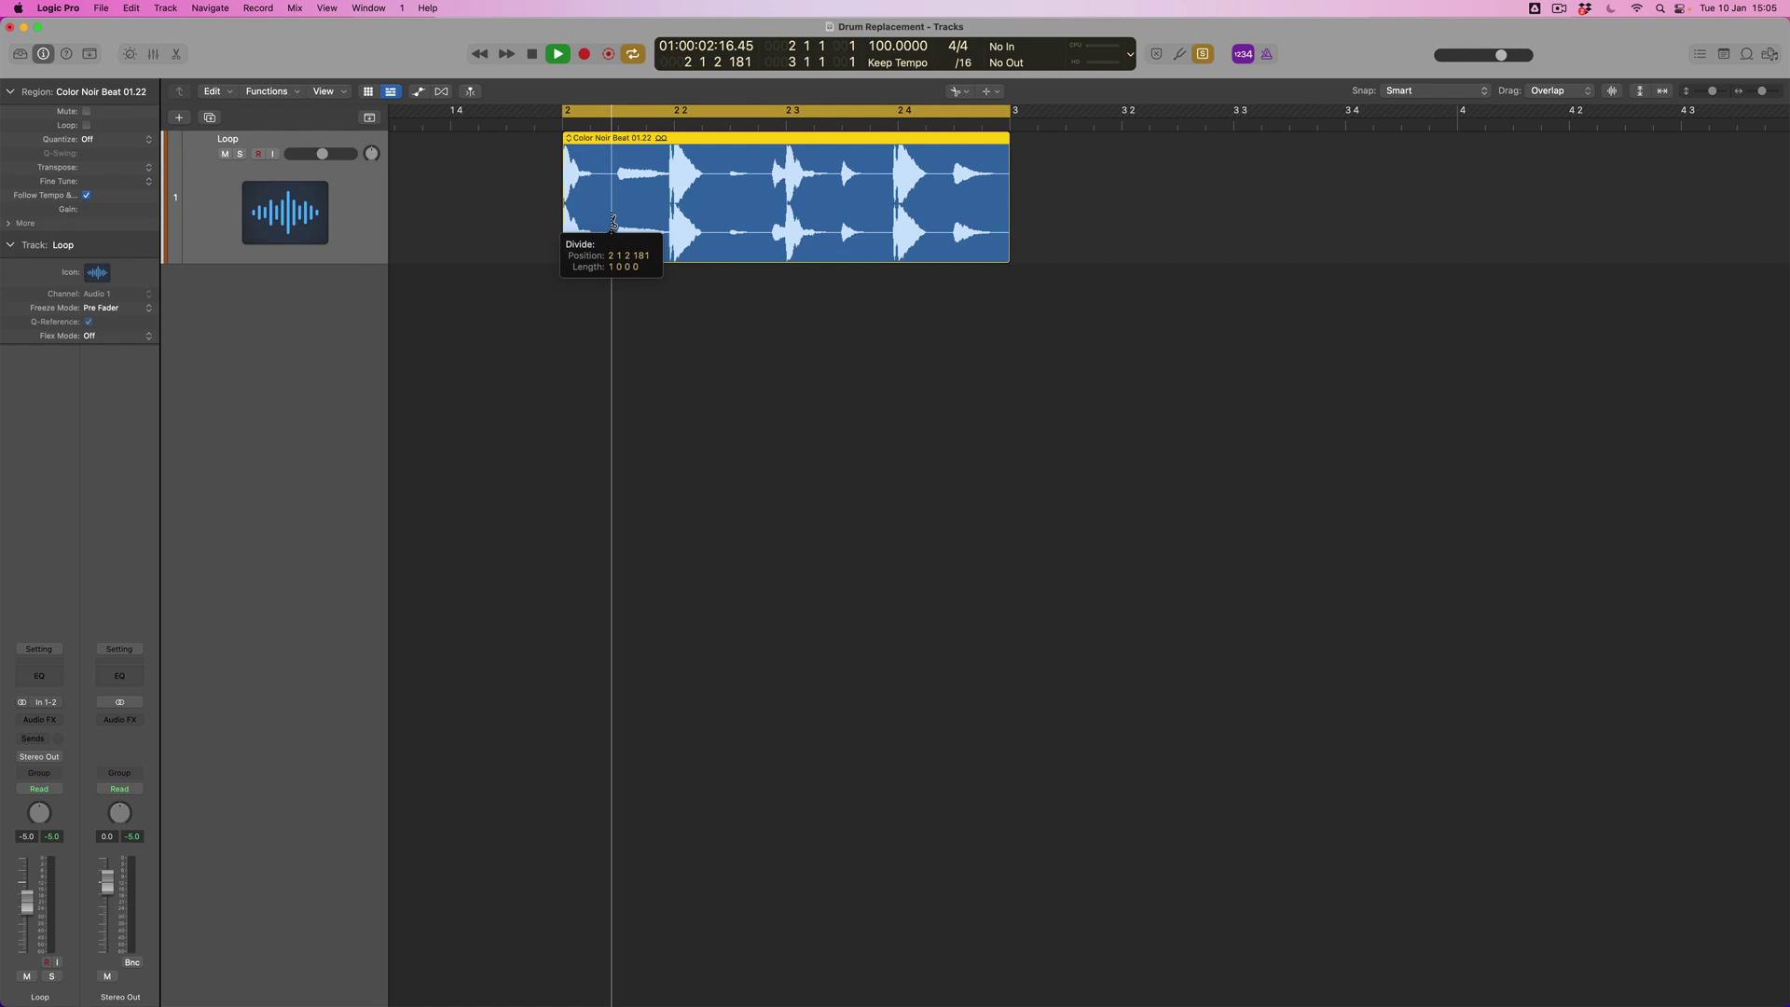
left_click_drag(612, 222, 613, 222)
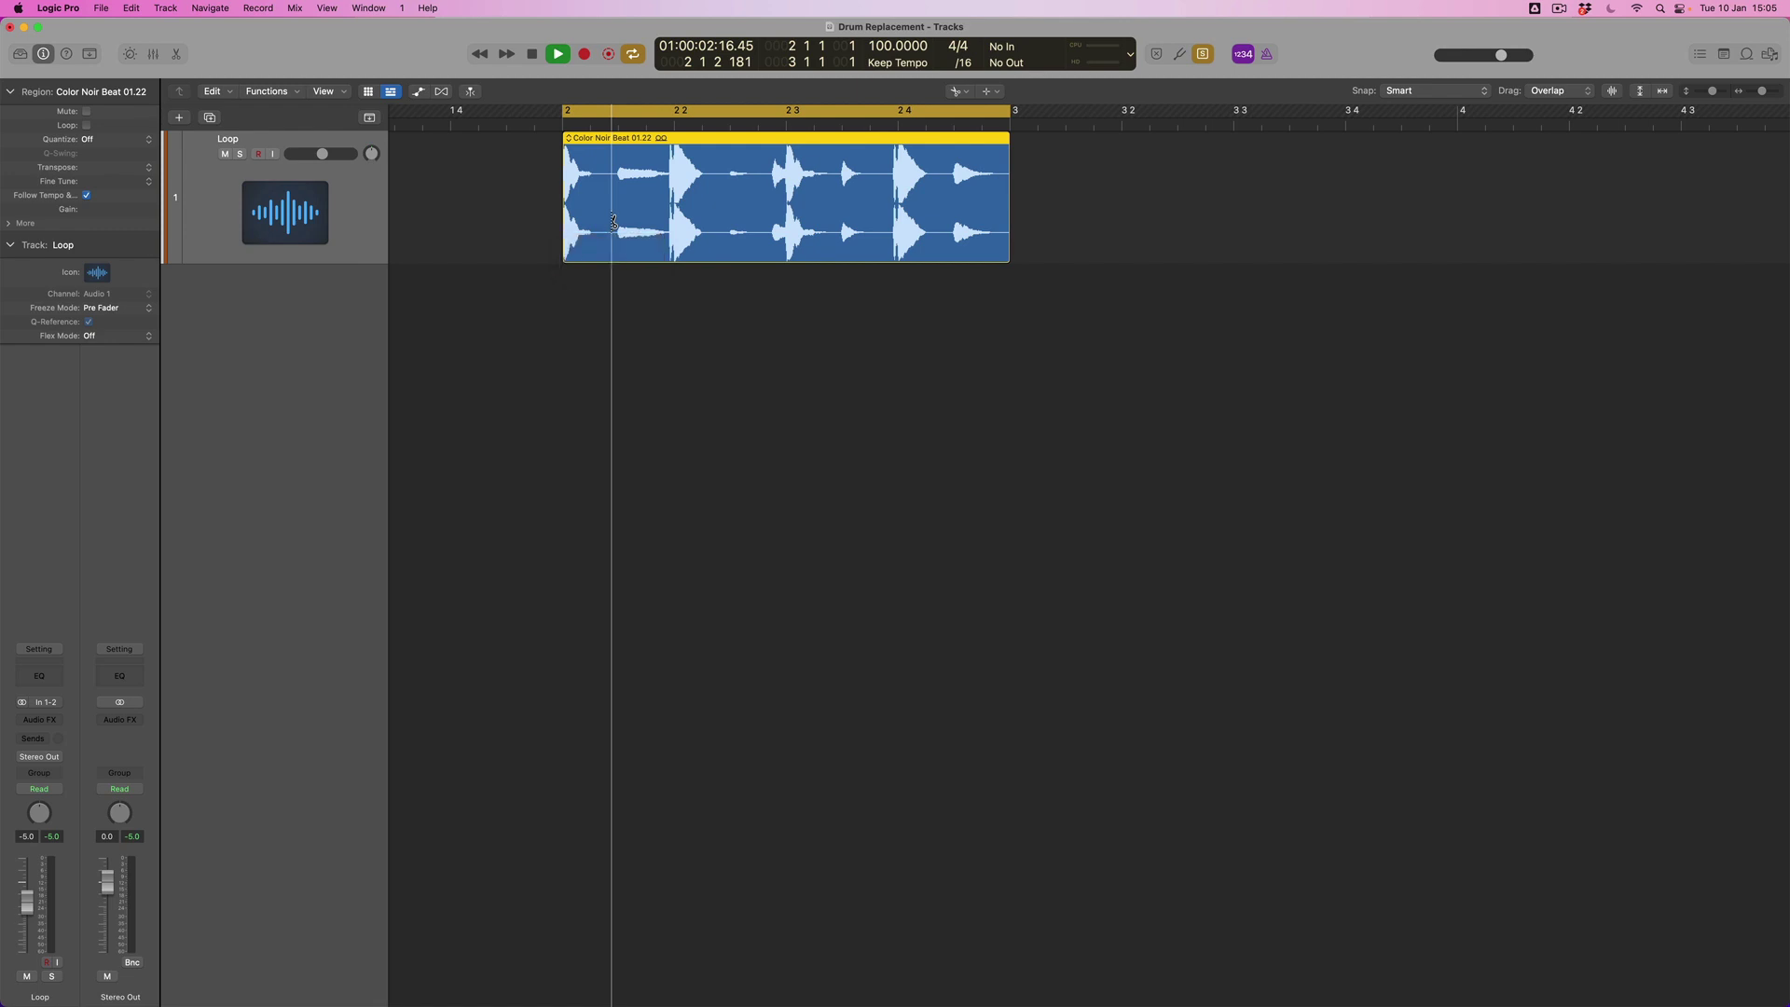
left_click_drag(666, 217, 958, 258)
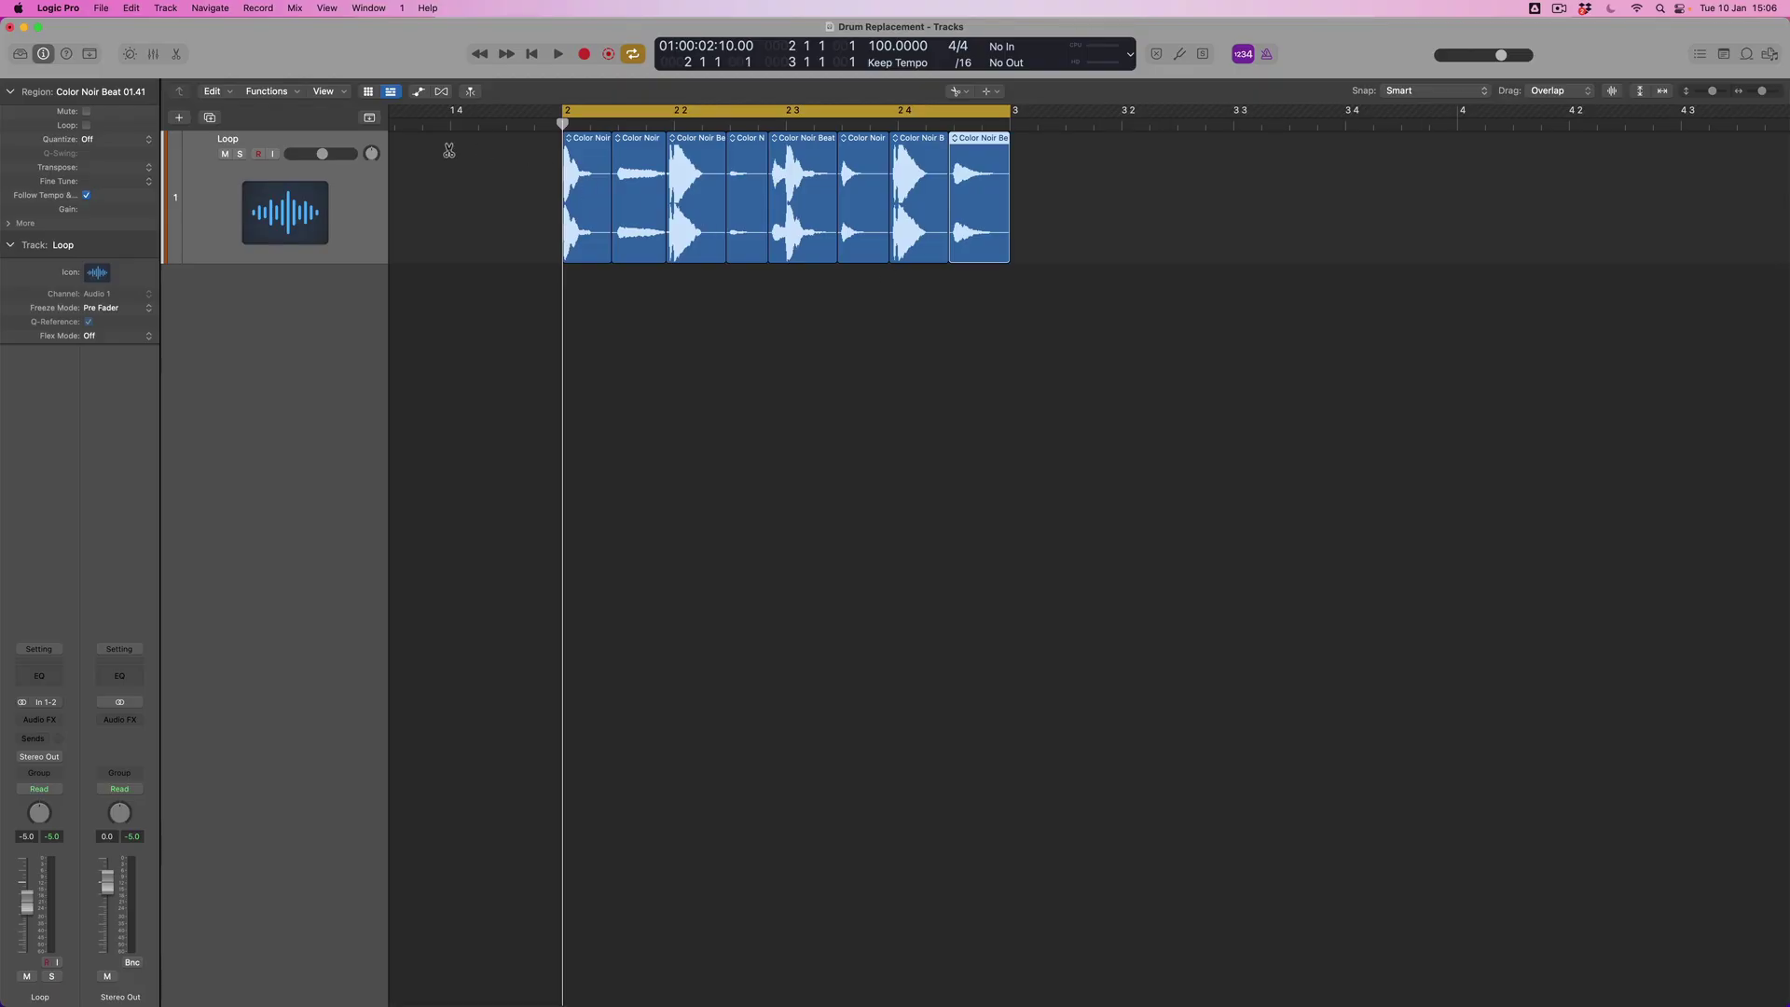
Step: Create three new audio tracks
left_click(177, 119)
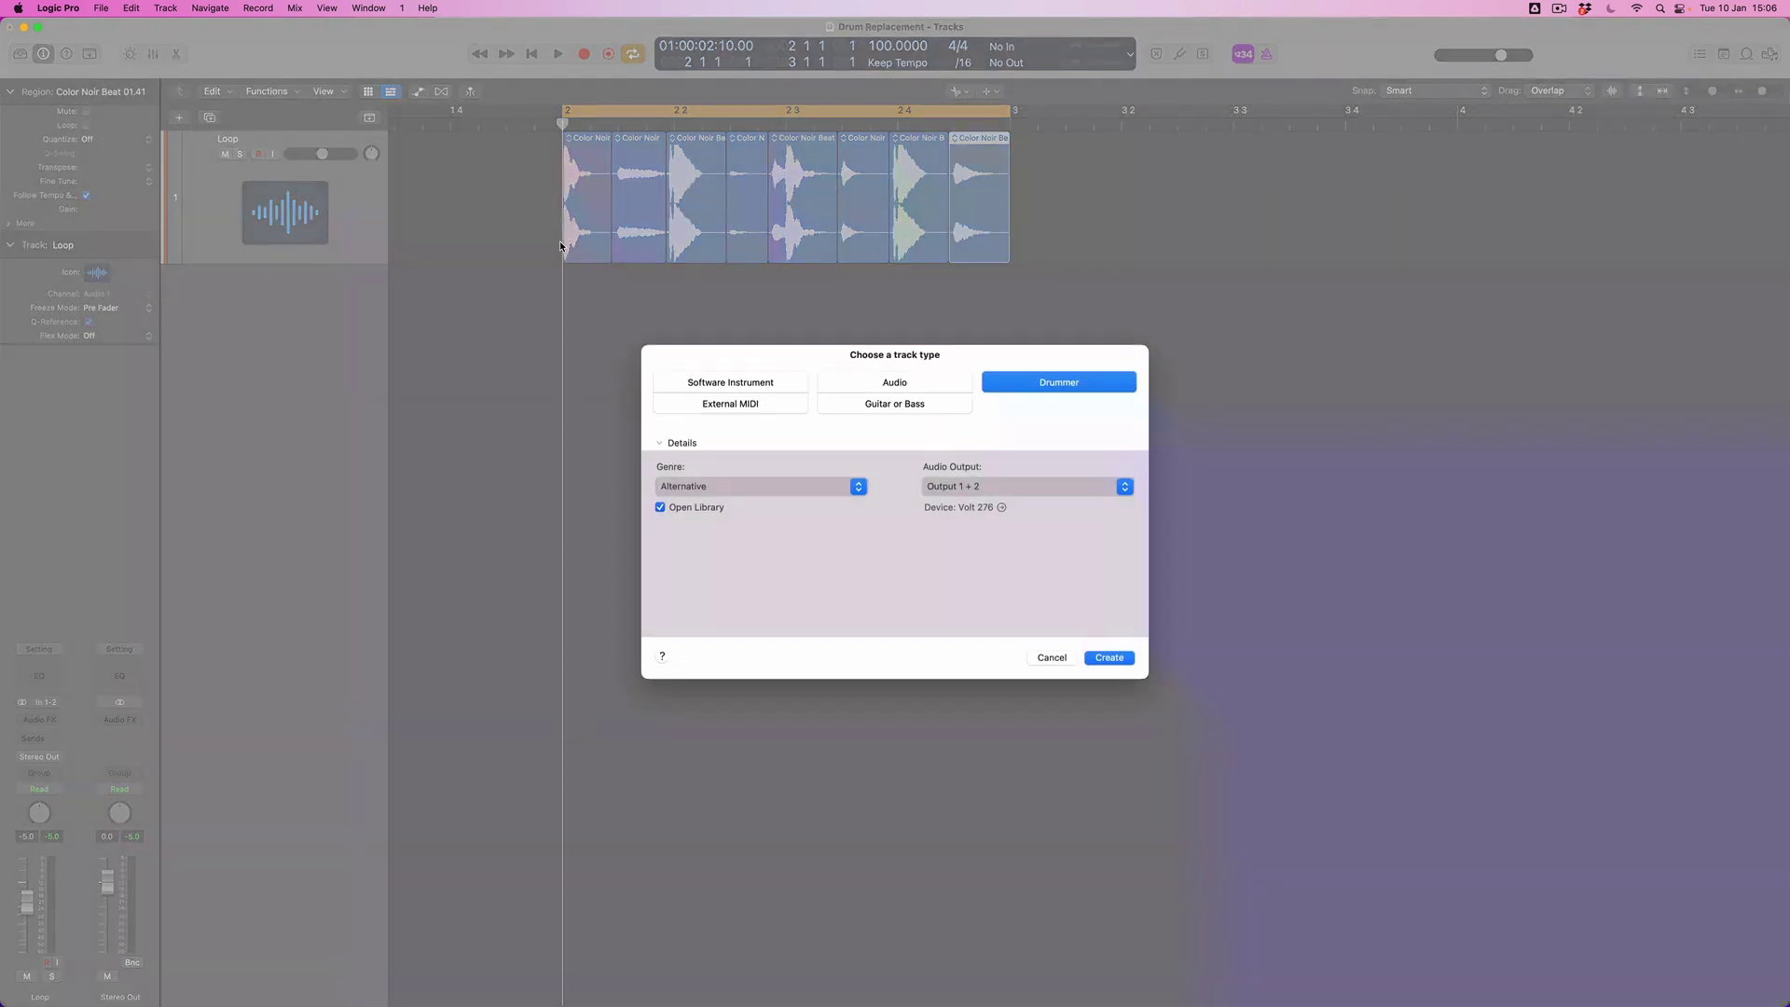
left_click(853, 381)
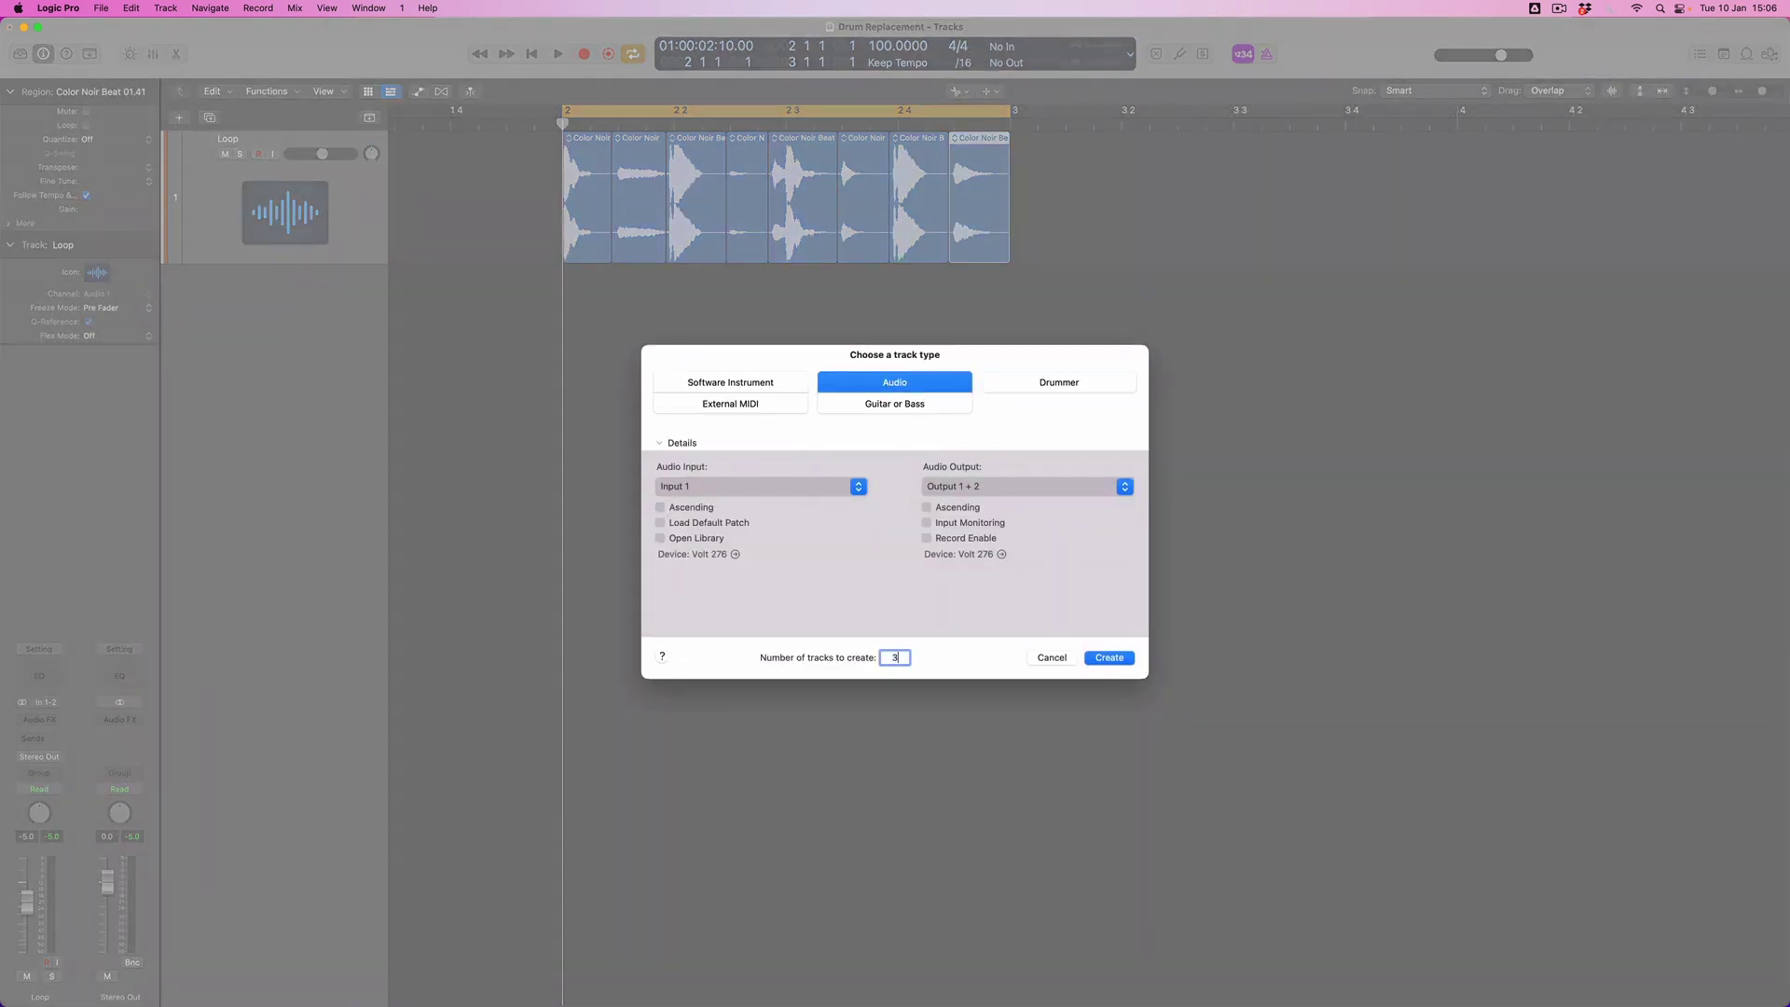
type("3")
key("Return")
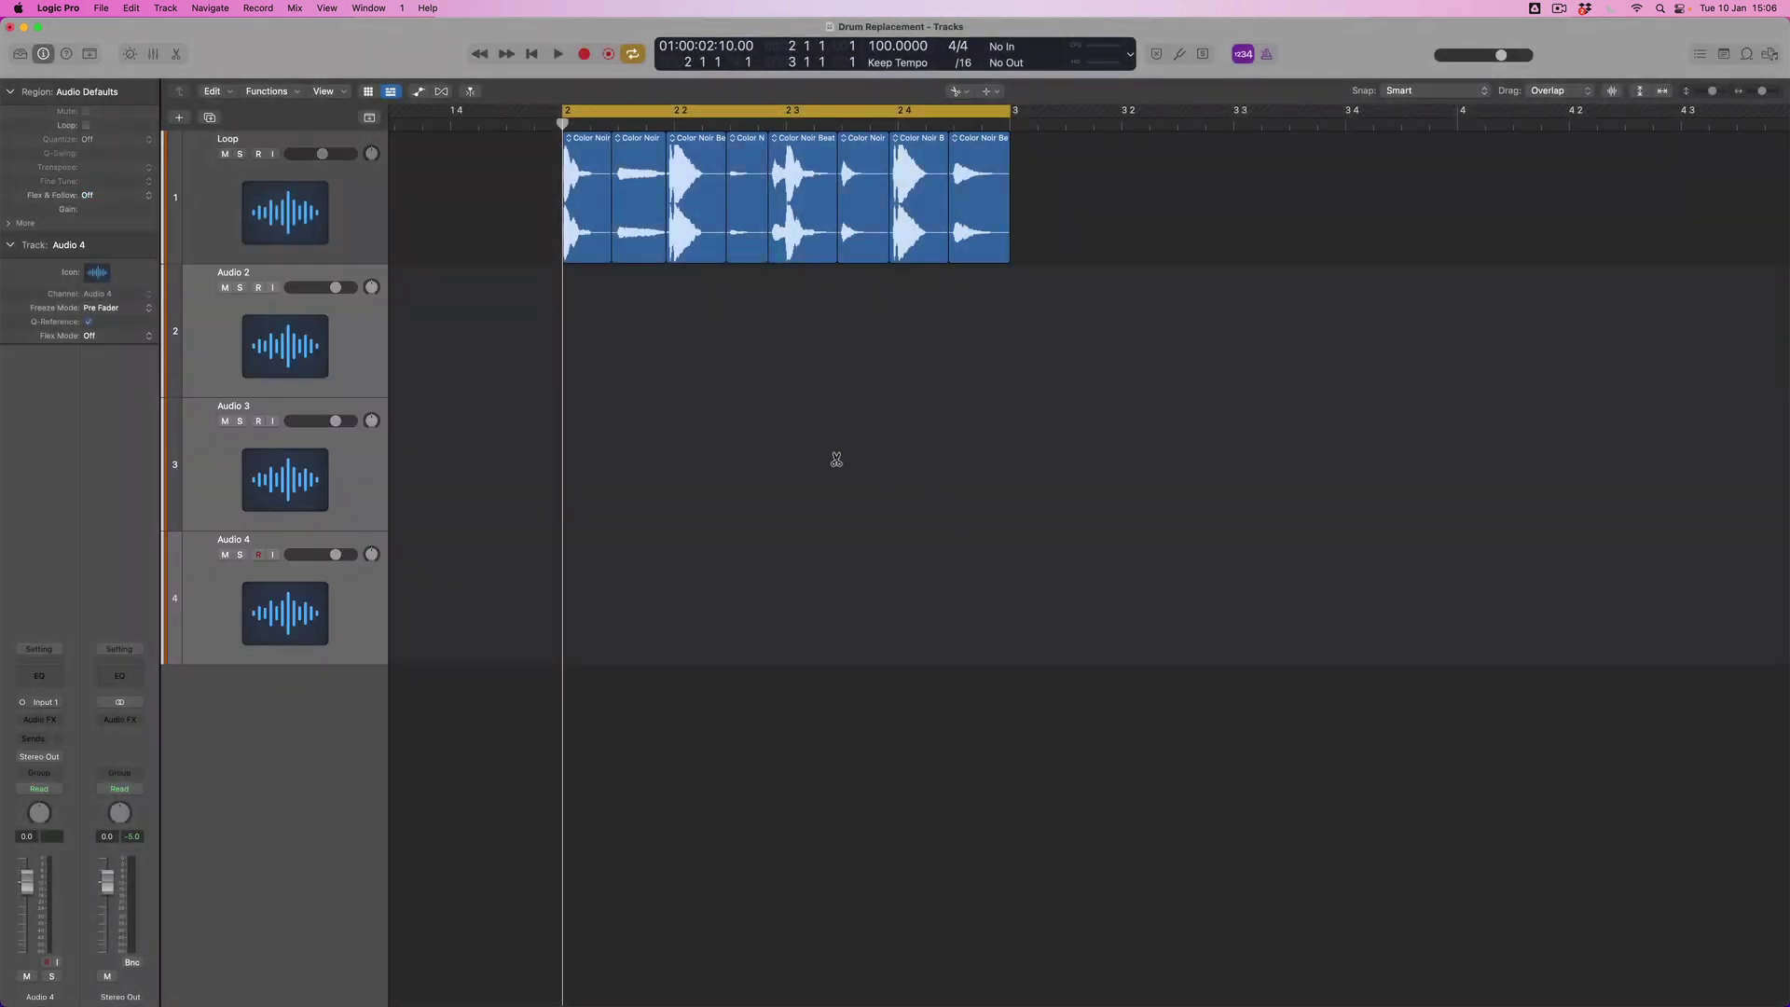
Step: Switch back to the Pointer tool and rename the three new tracks Kick, SD and Hats
key("t")
key("t")
left_click(364, 332)
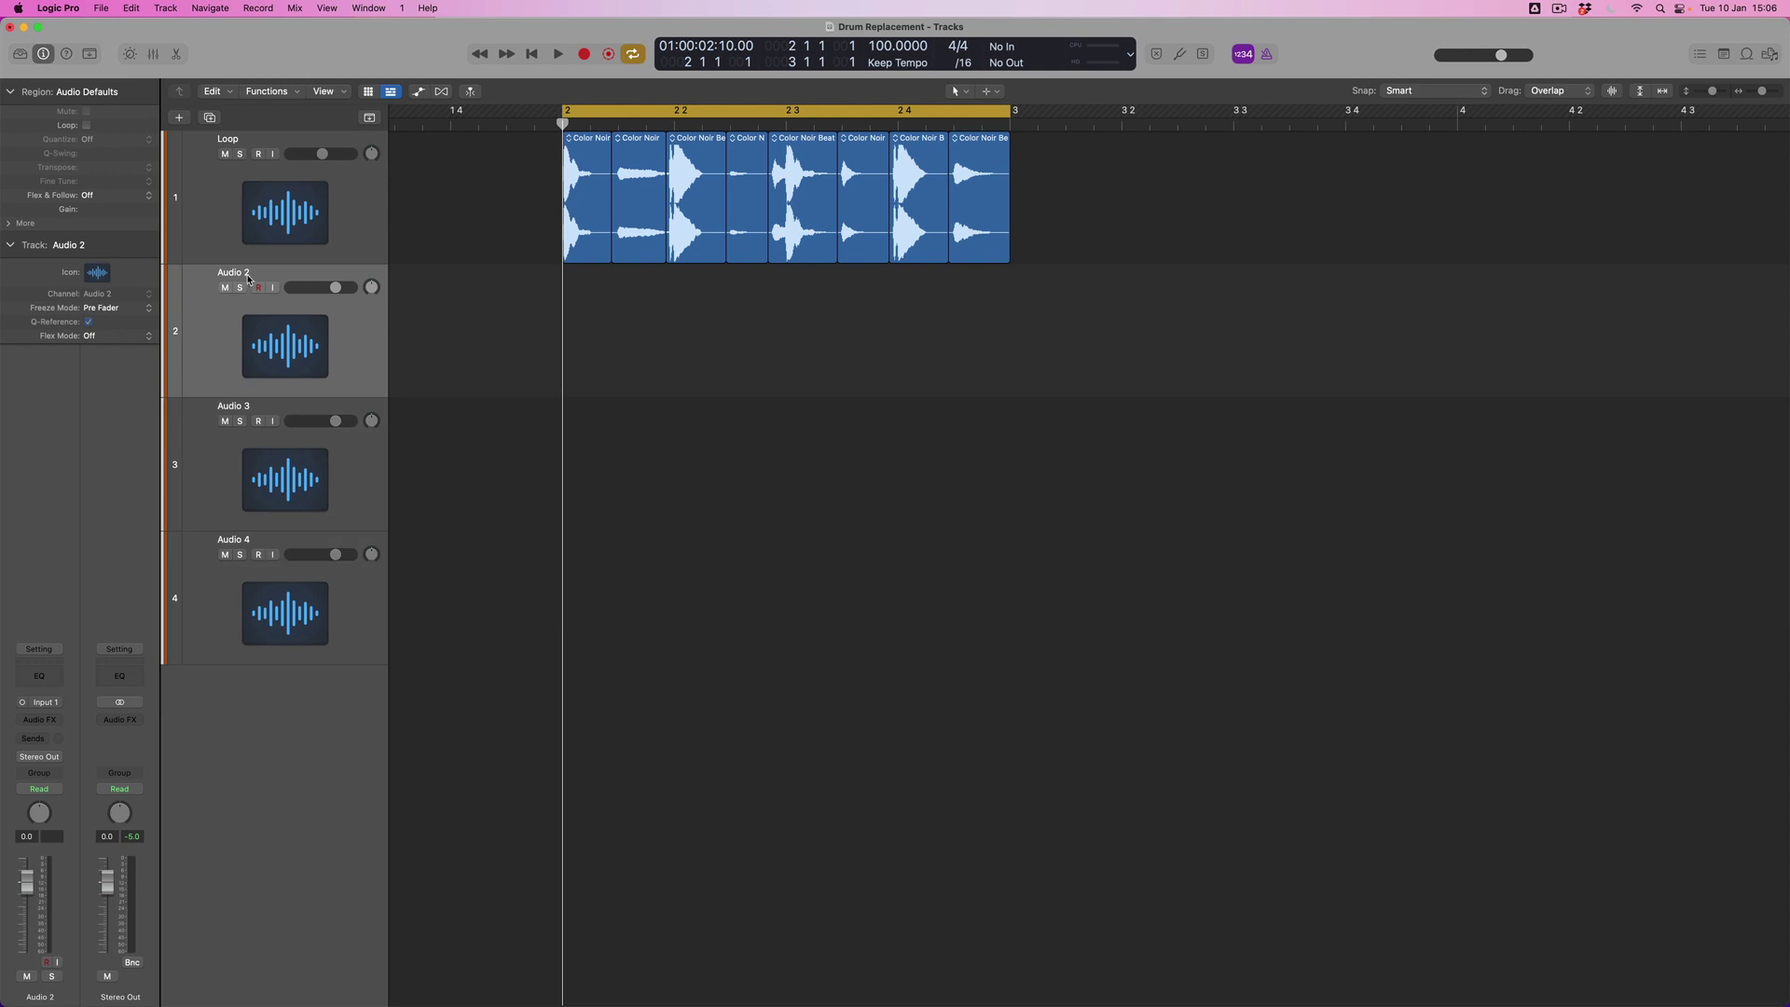
type("Kick")
key("Return")
double_click(248, 408)
type("SD")
key("Return")
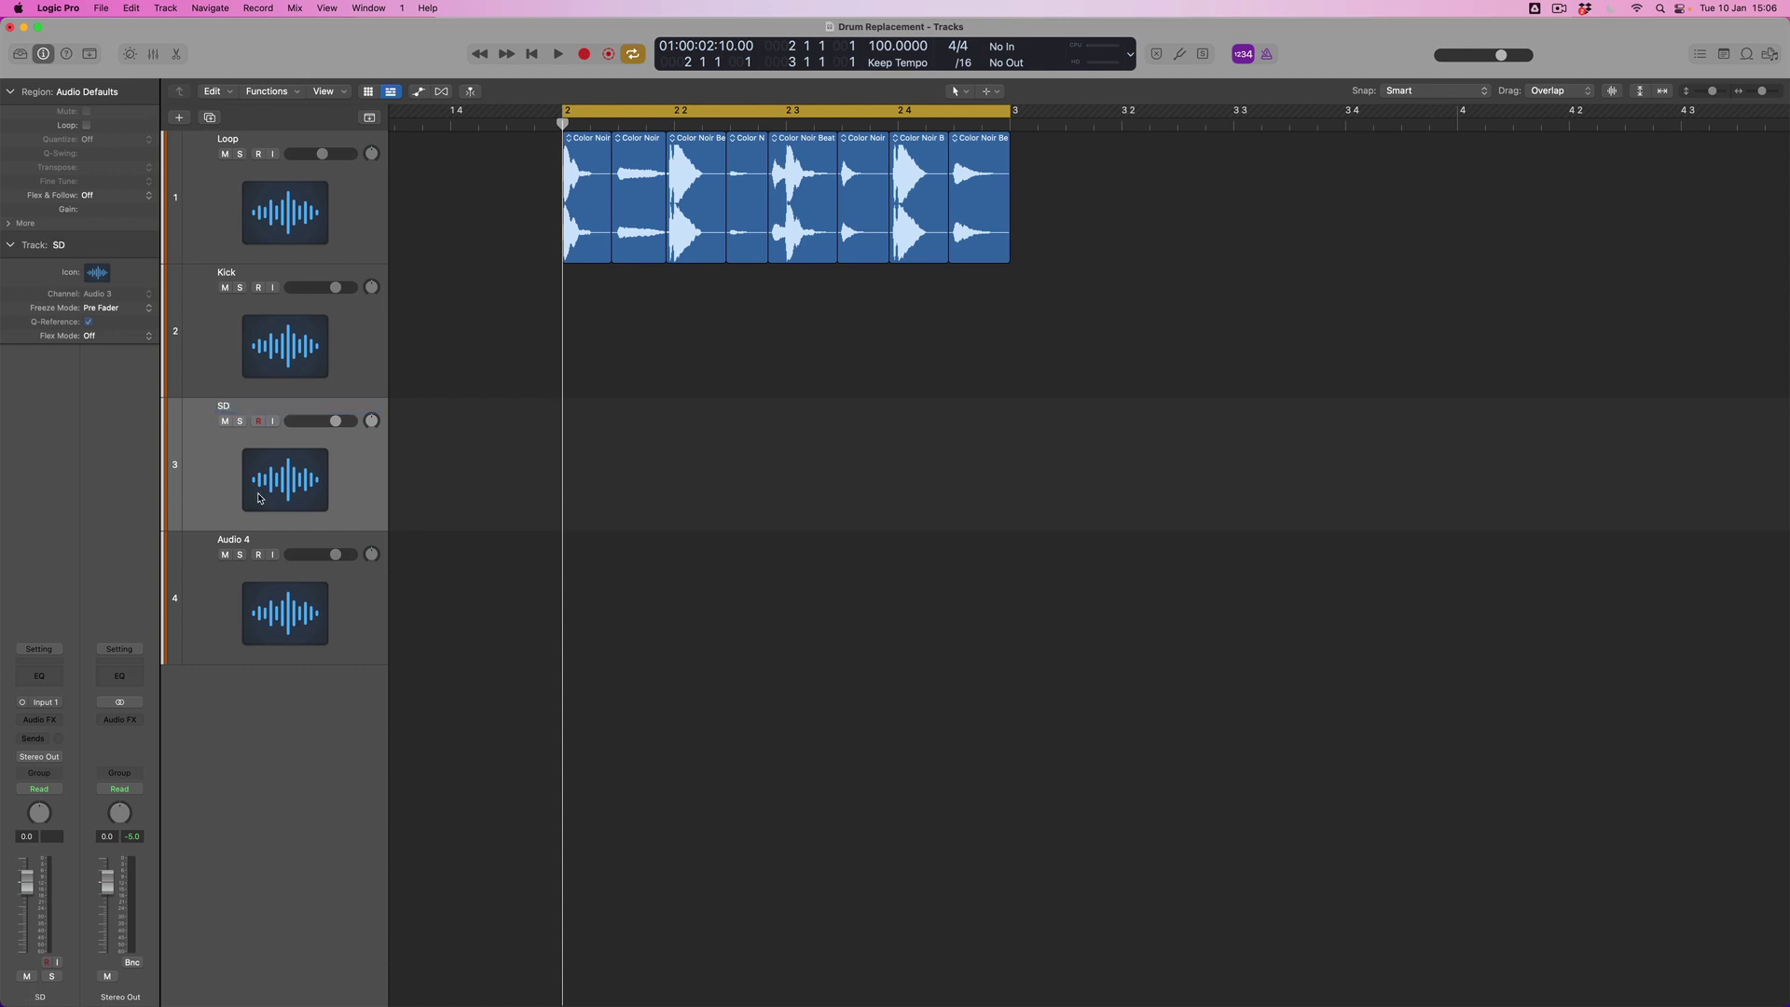
double_click(248, 540)
type("Hats")
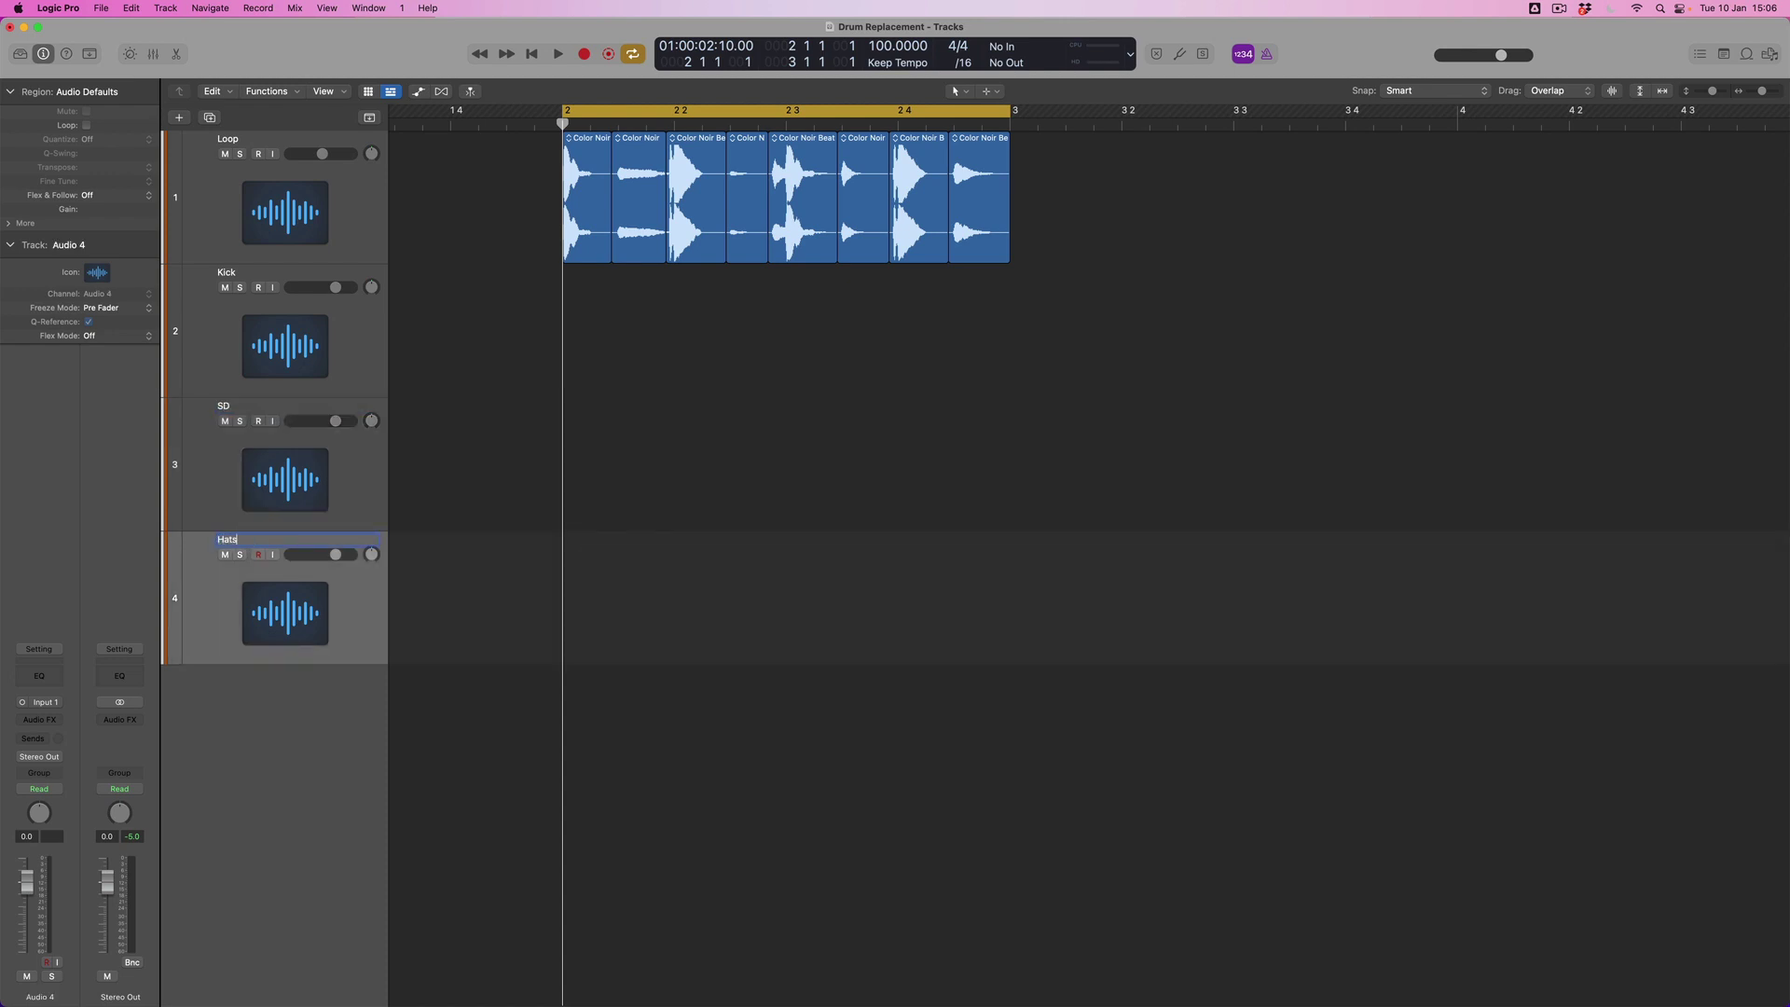
key("Return")
Step: Move the first loop slice to the Kick track and the second slice to the Hats track, keeping their timing
left_click_drag(582, 246, 583, 276)
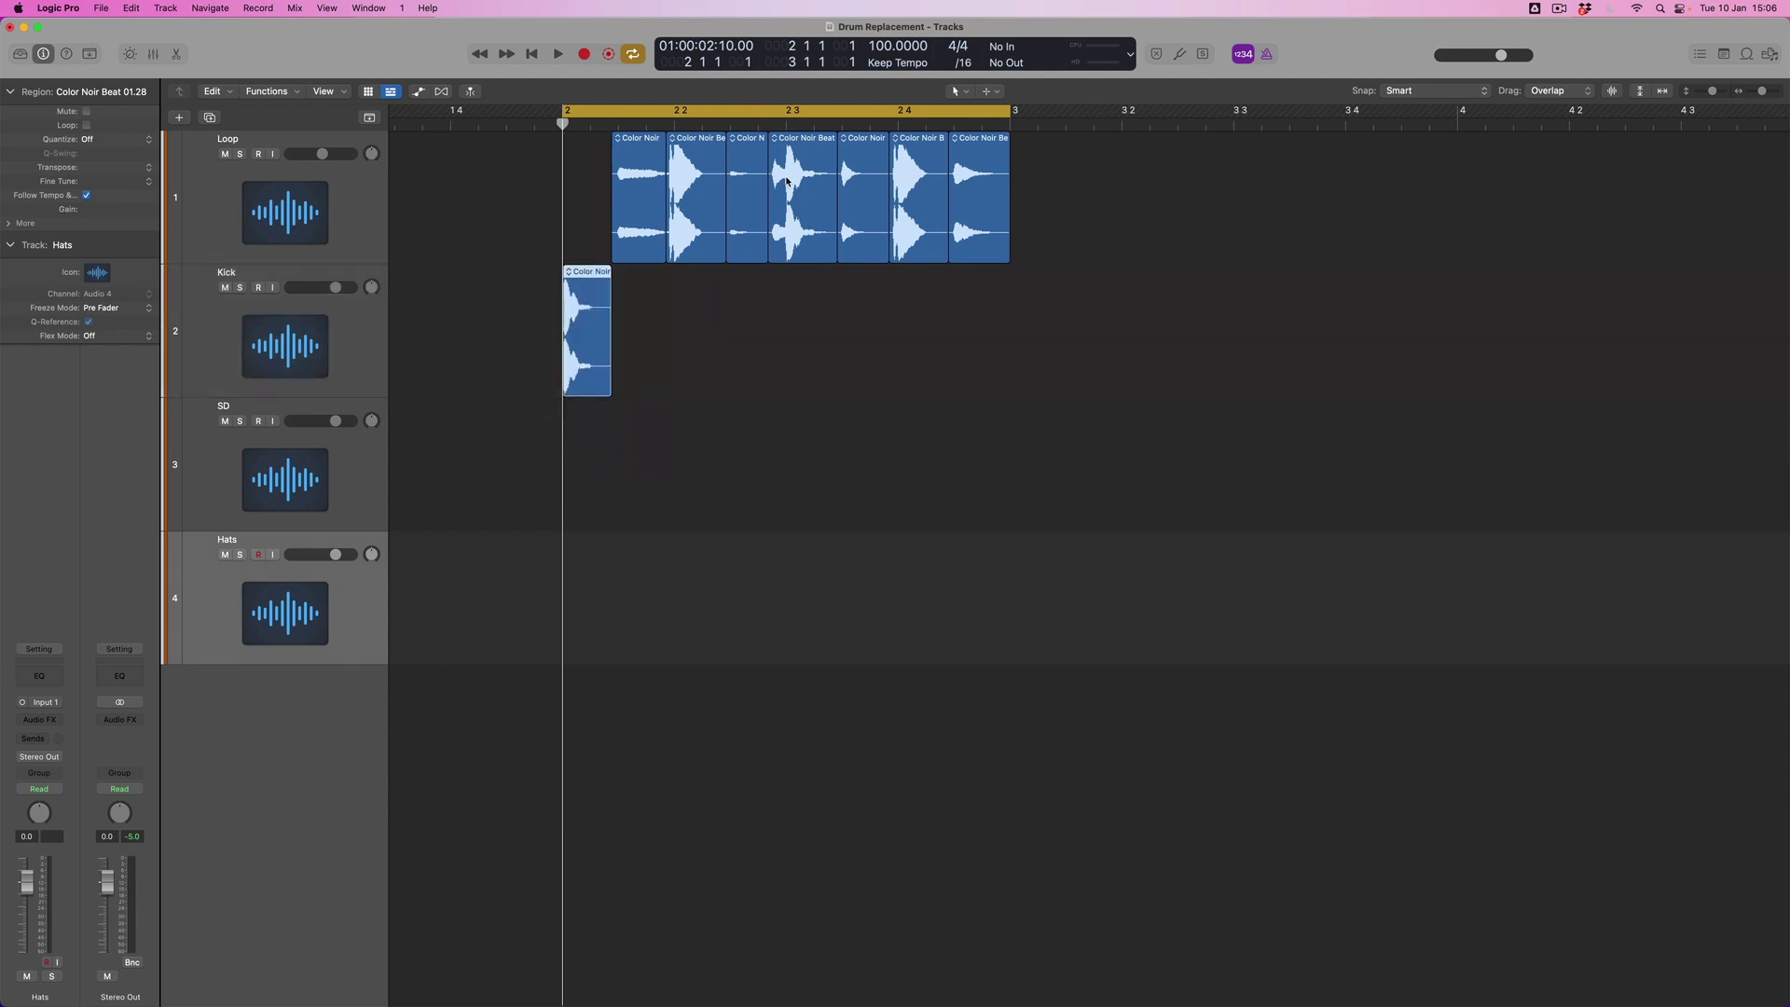
left_click_drag(642, 253, 643, 554)
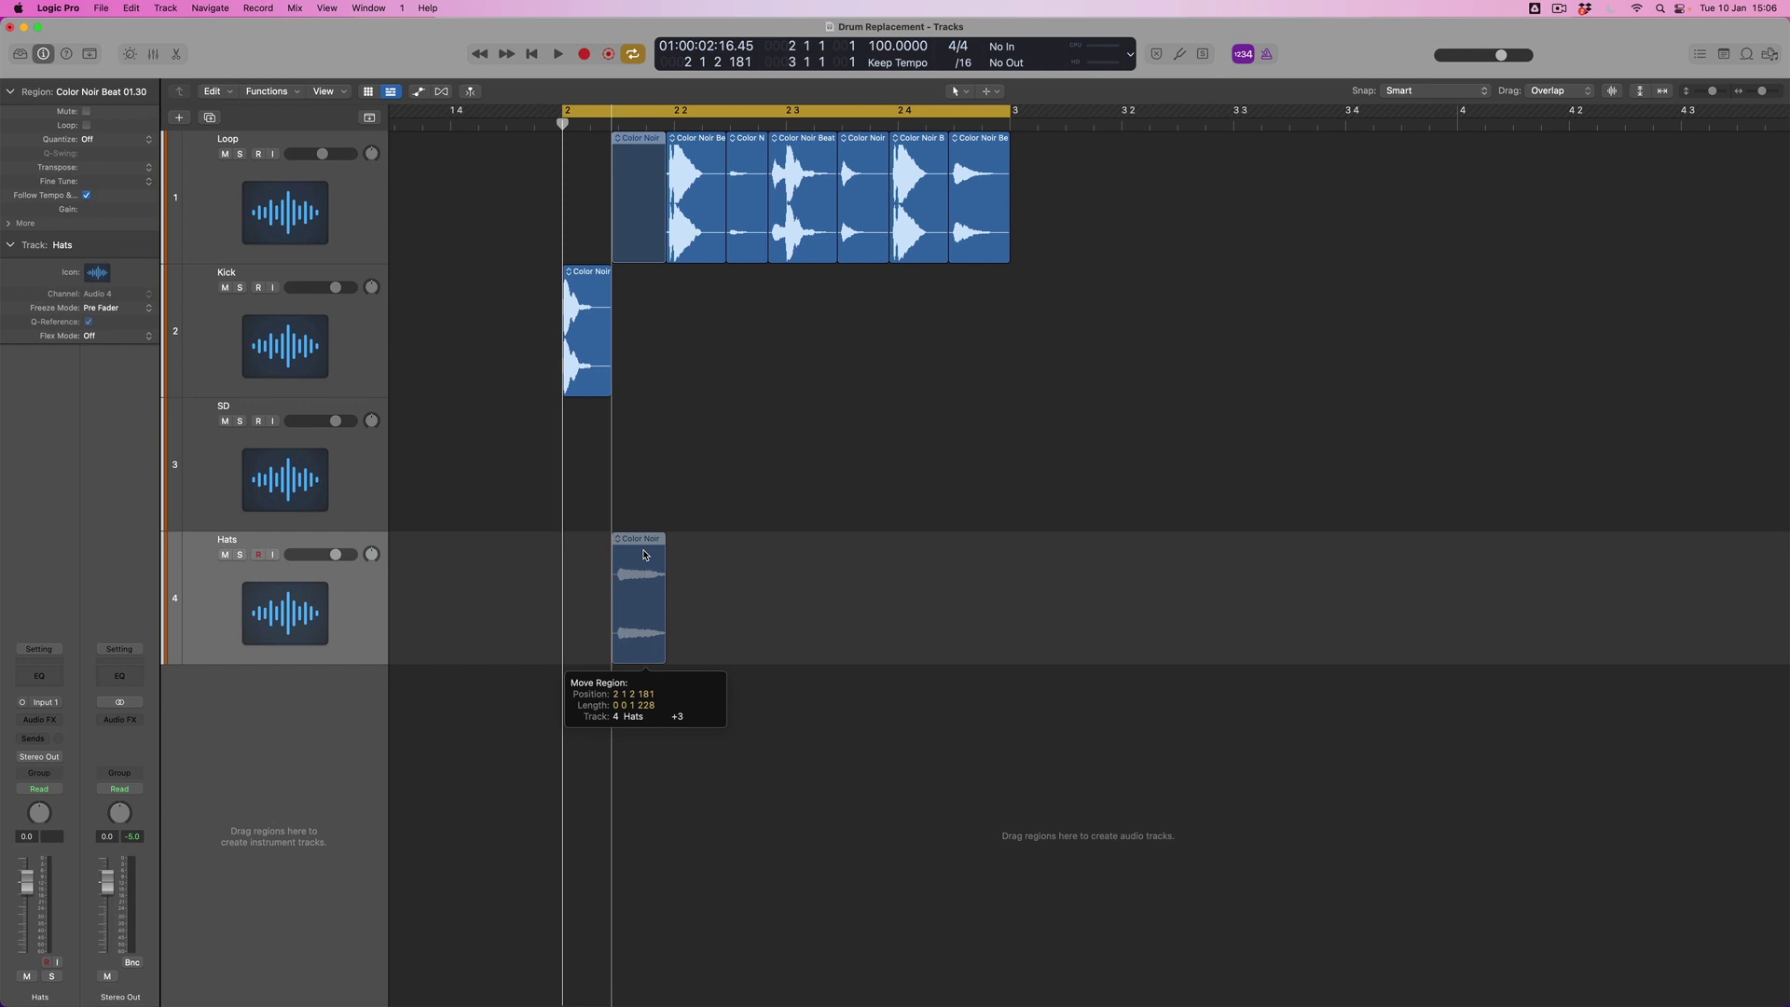
left_click_drag(643, 554, 644, 554)
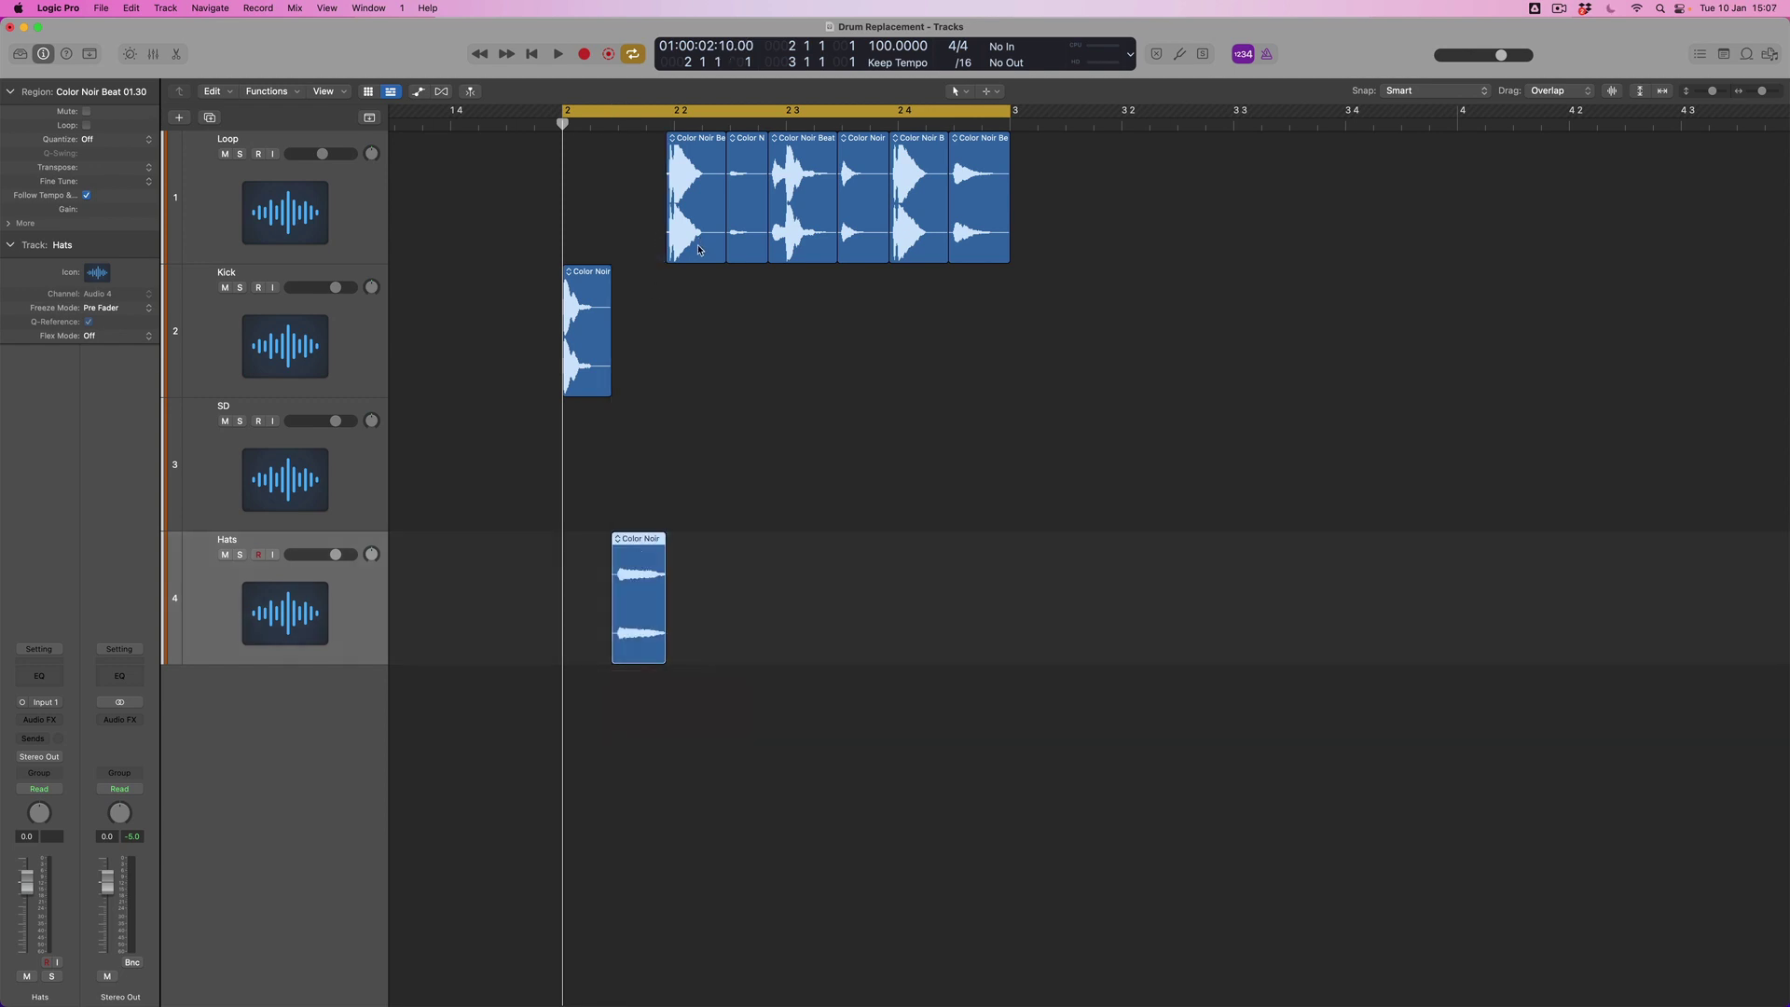
Step: Copy the combined kick and snare slice around beat 2 of the loop to both the Kick and SD tracks at the same position
key("super+Right")
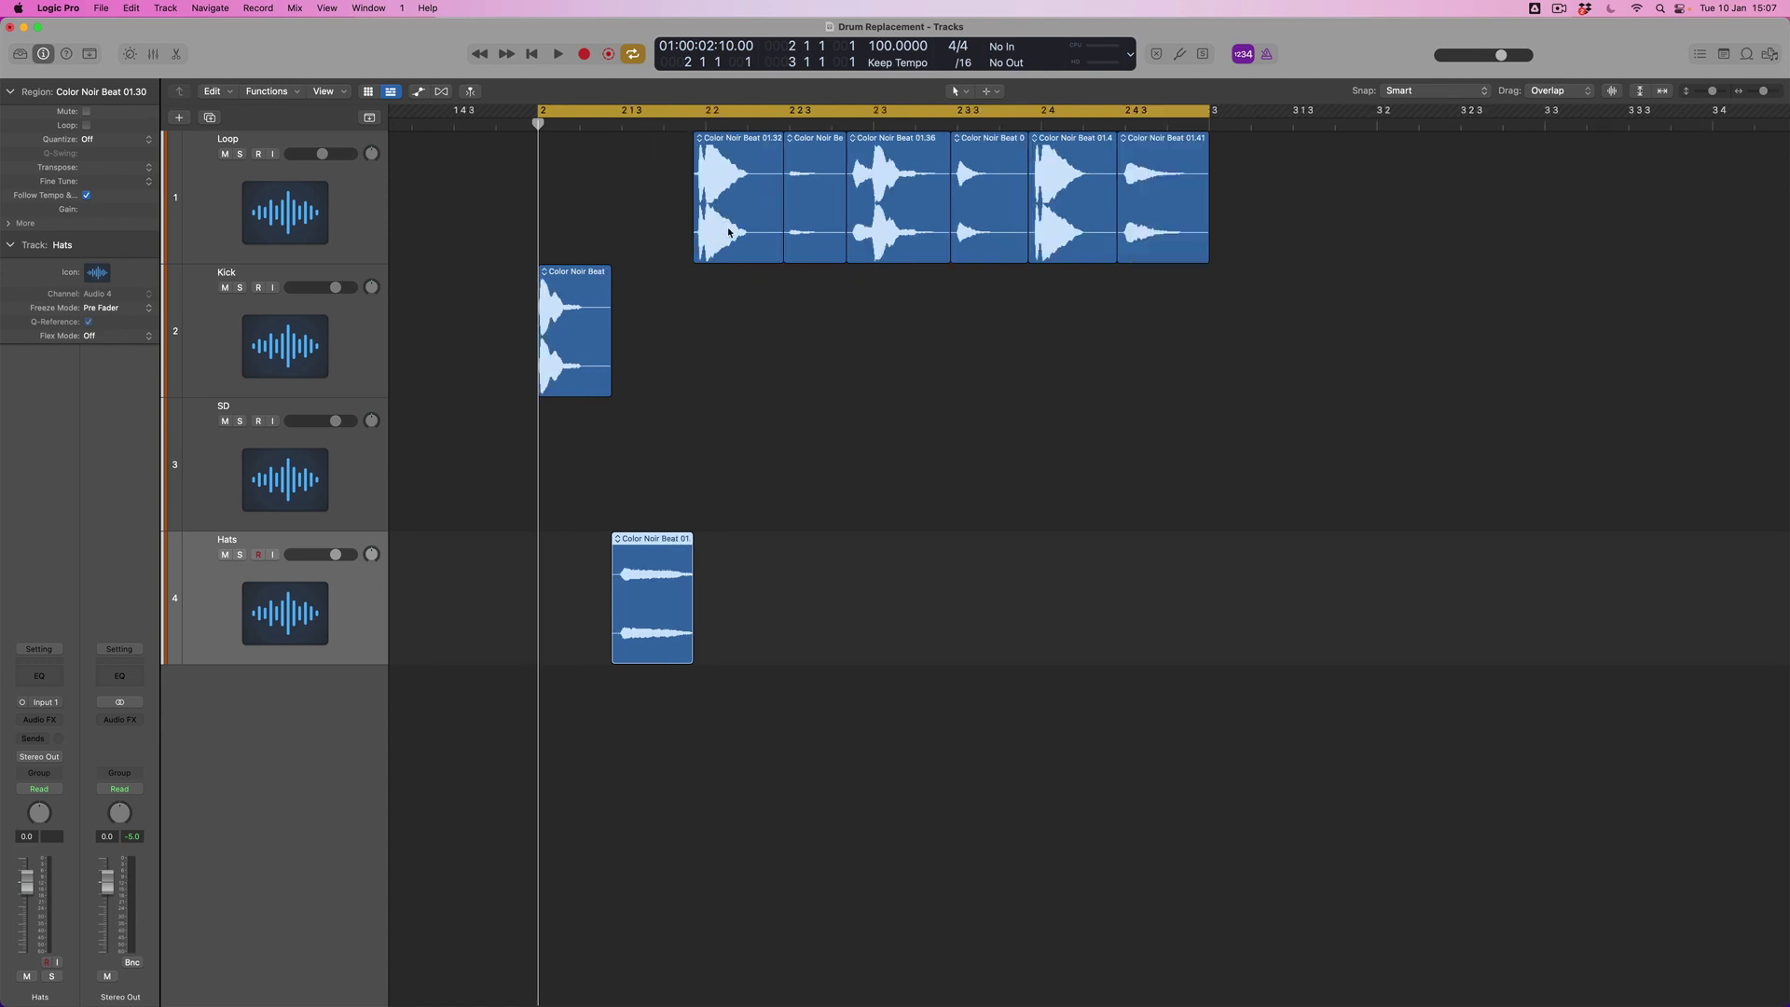
left_click_drag(732, 244, 706, 296)
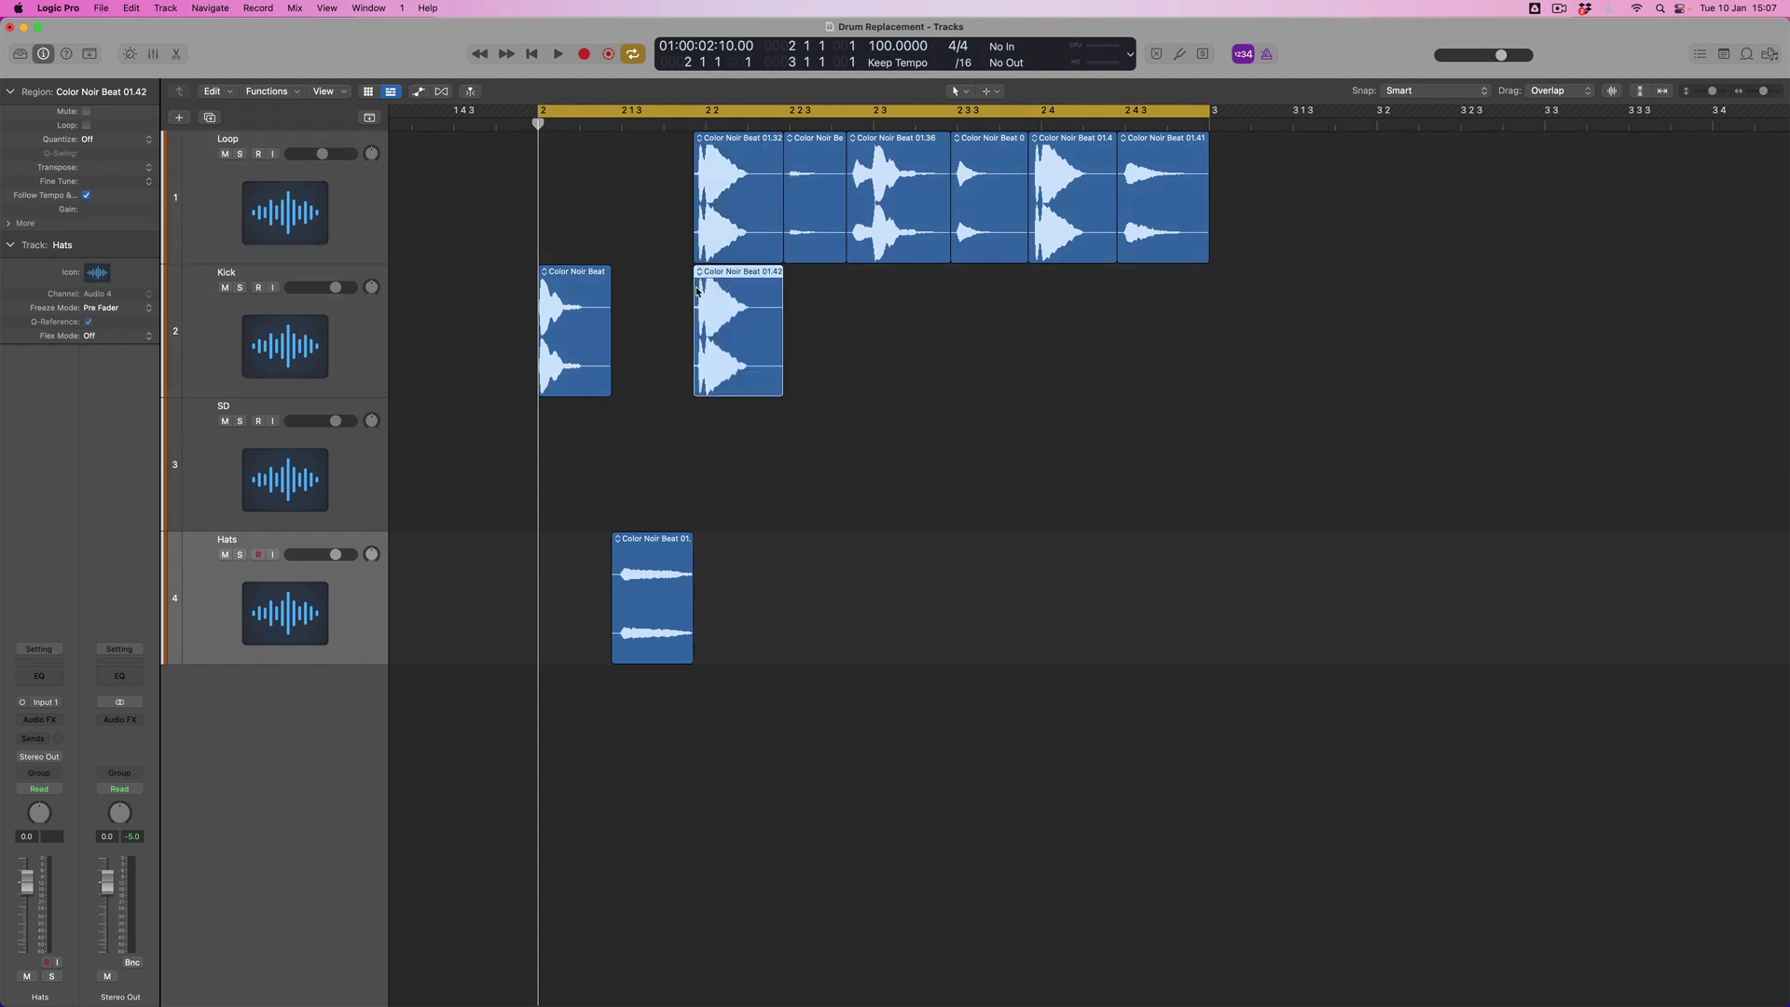
key("super+Right")
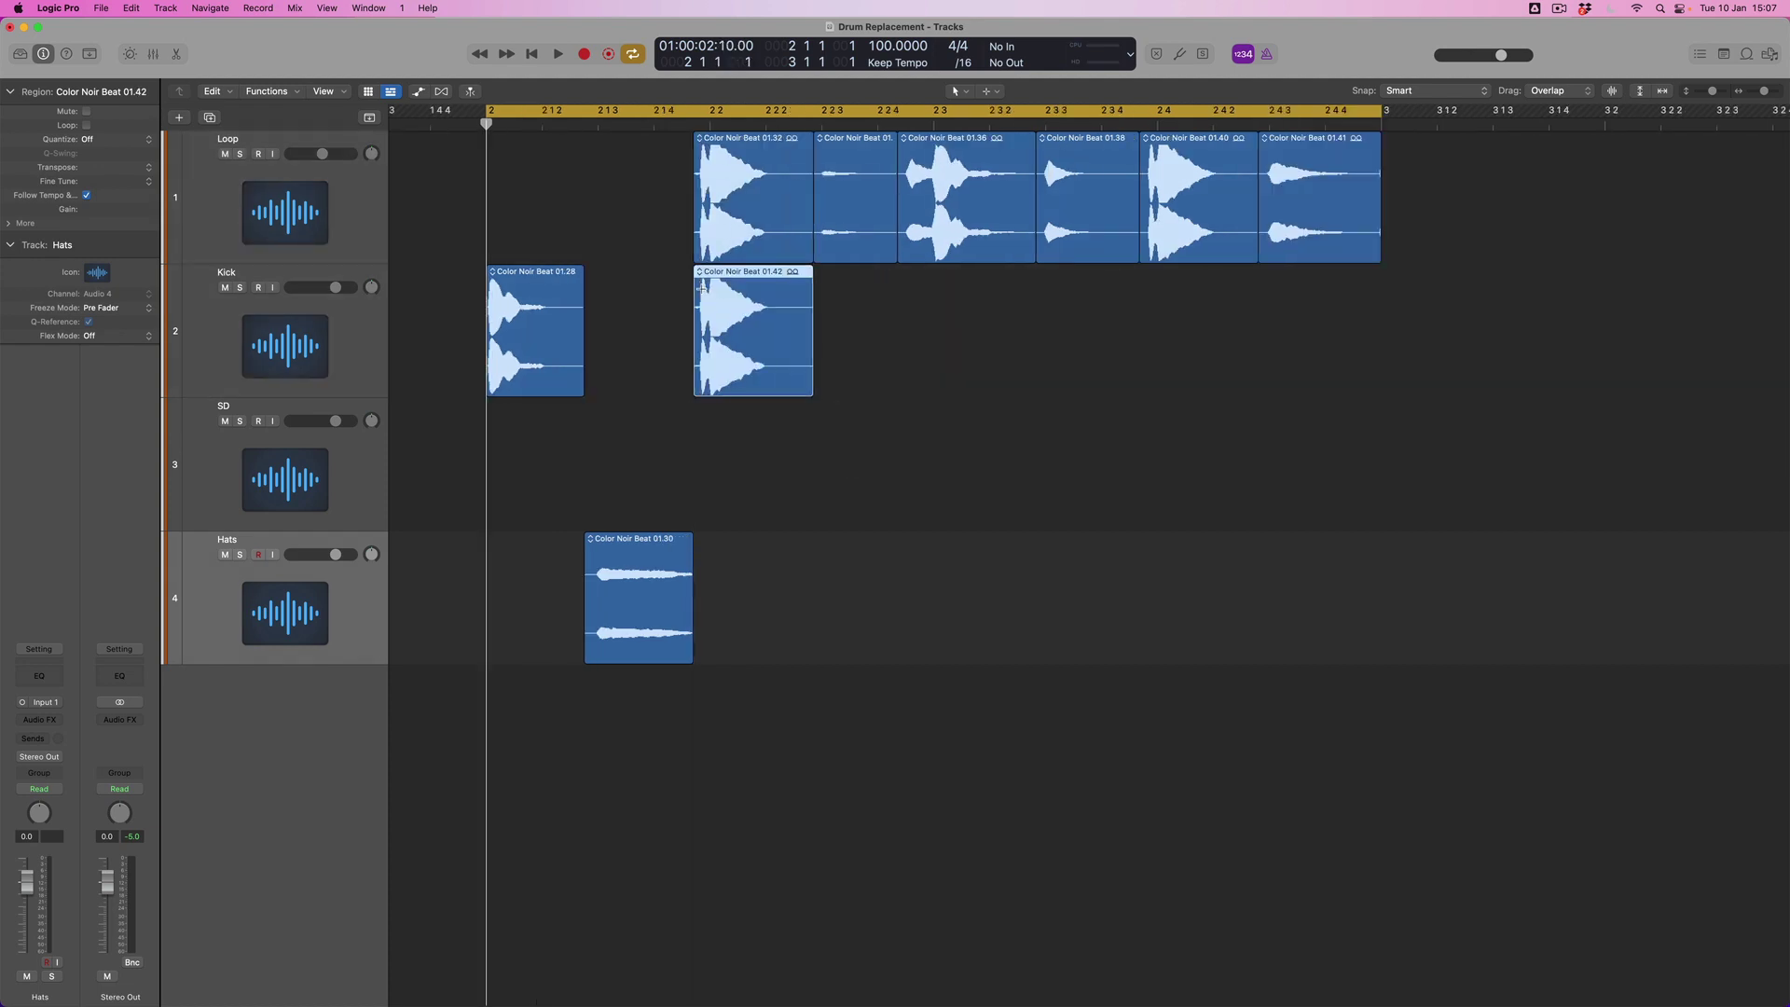
left_click_drag(788, 330, 787, 418)
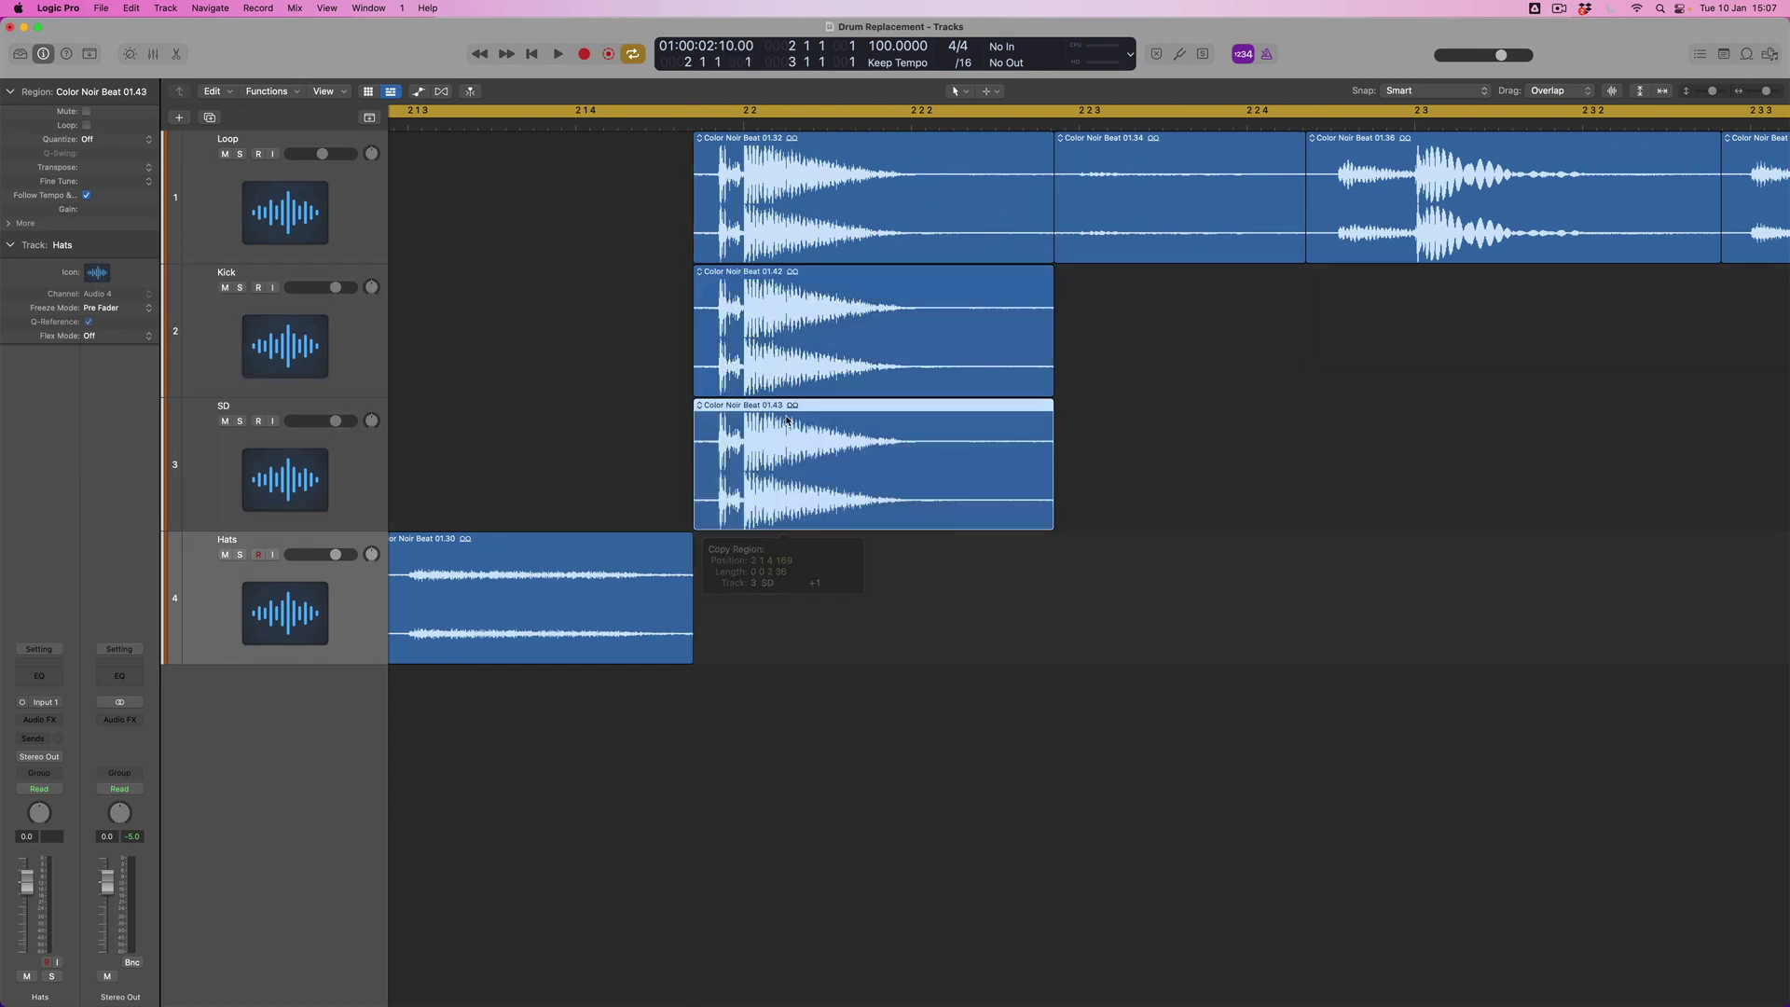
Step: Trim the Kick copy's end to just before the snare hit and the SD copy's start to the snare hit
left_click(646, 349)
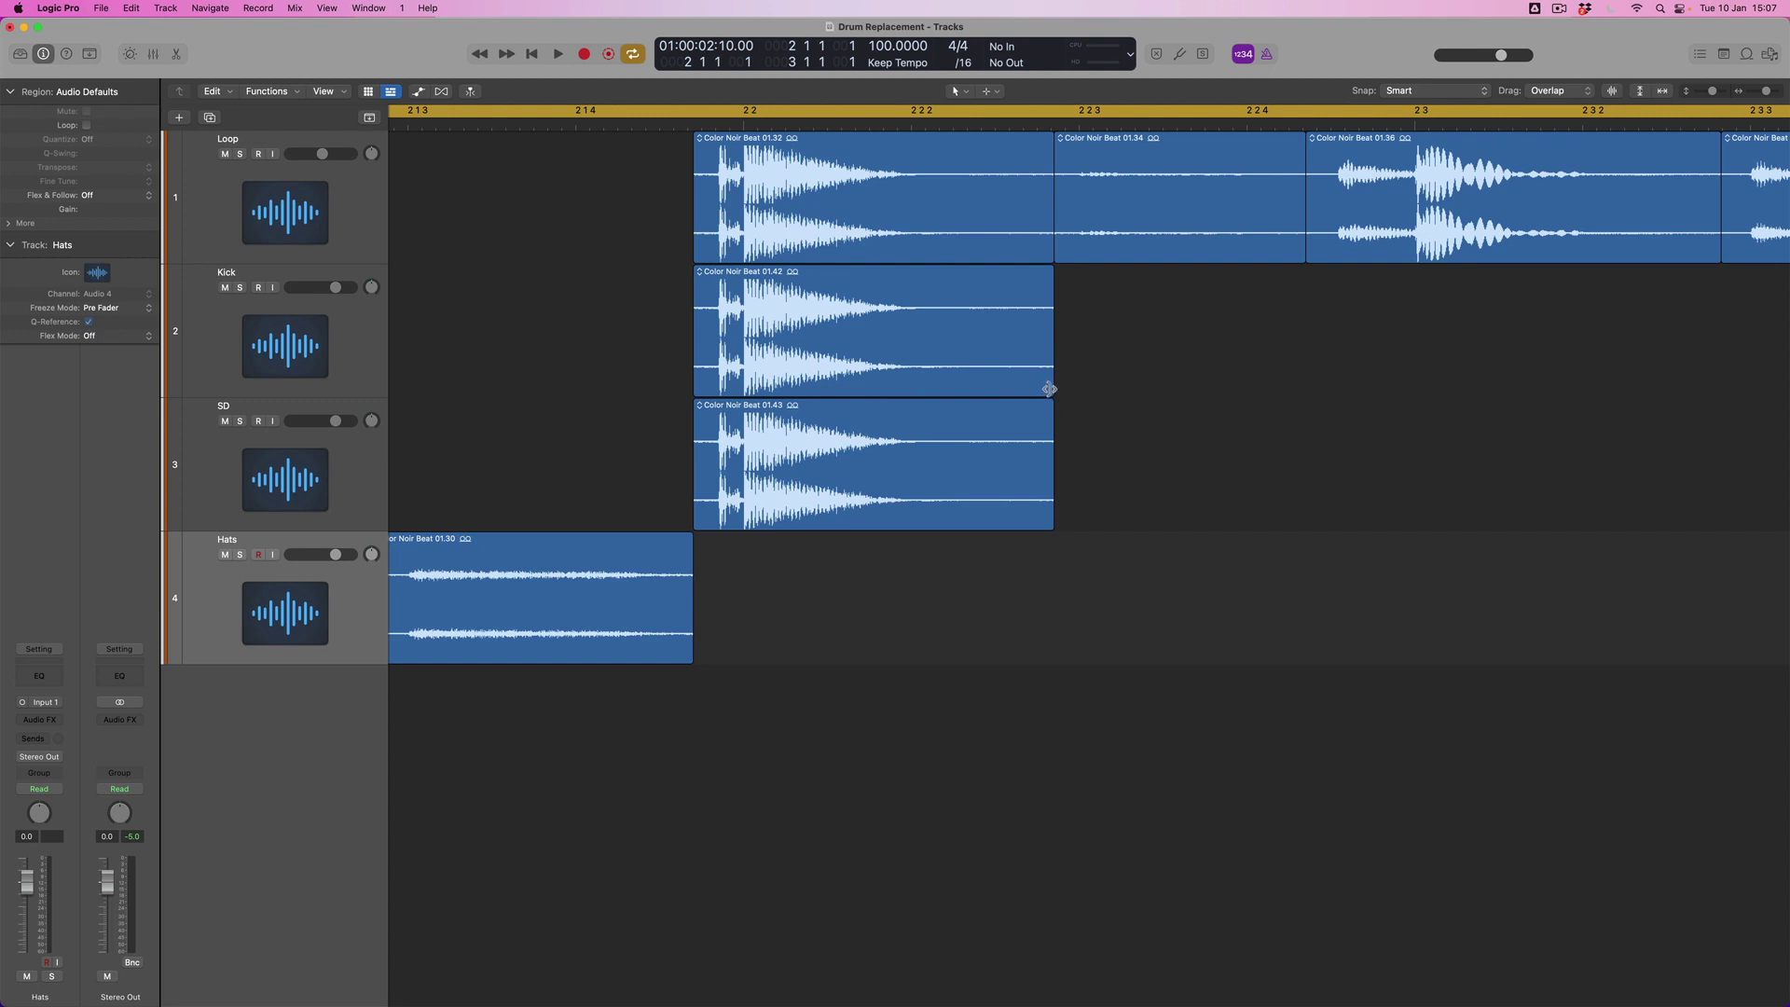
left_click_drag(1048, 387, 730, 374)
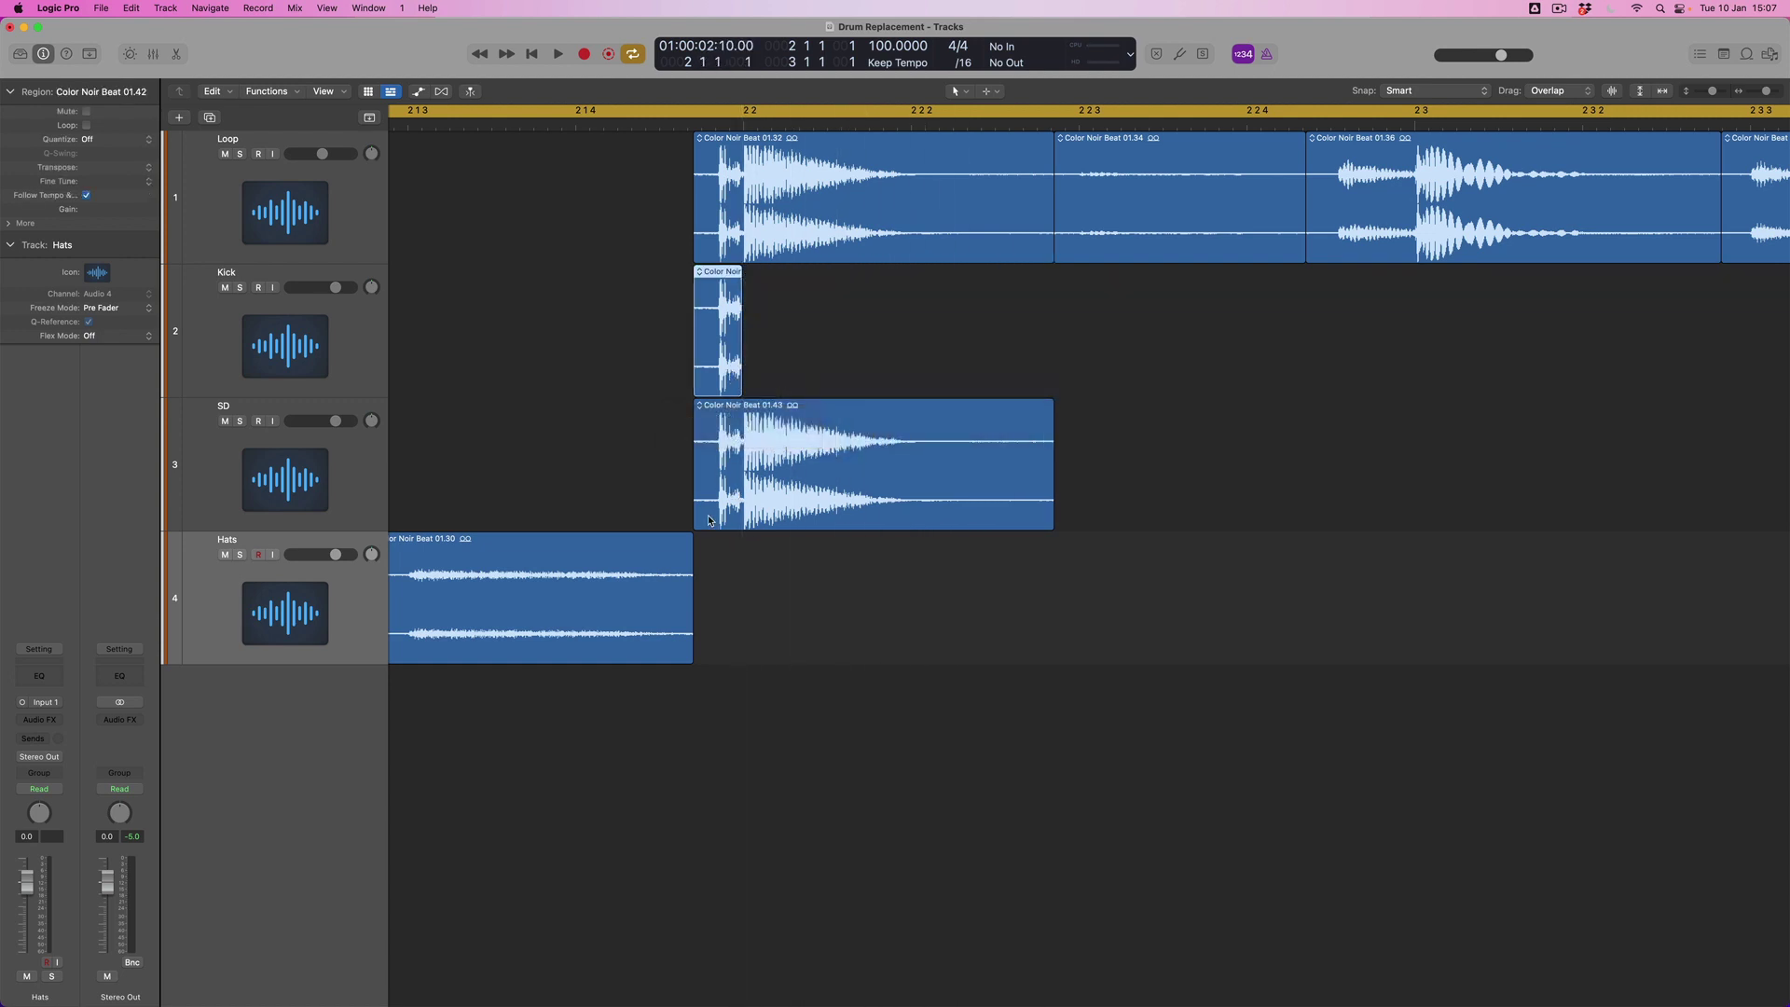
left_click_drag(700, 523, 743, 523)
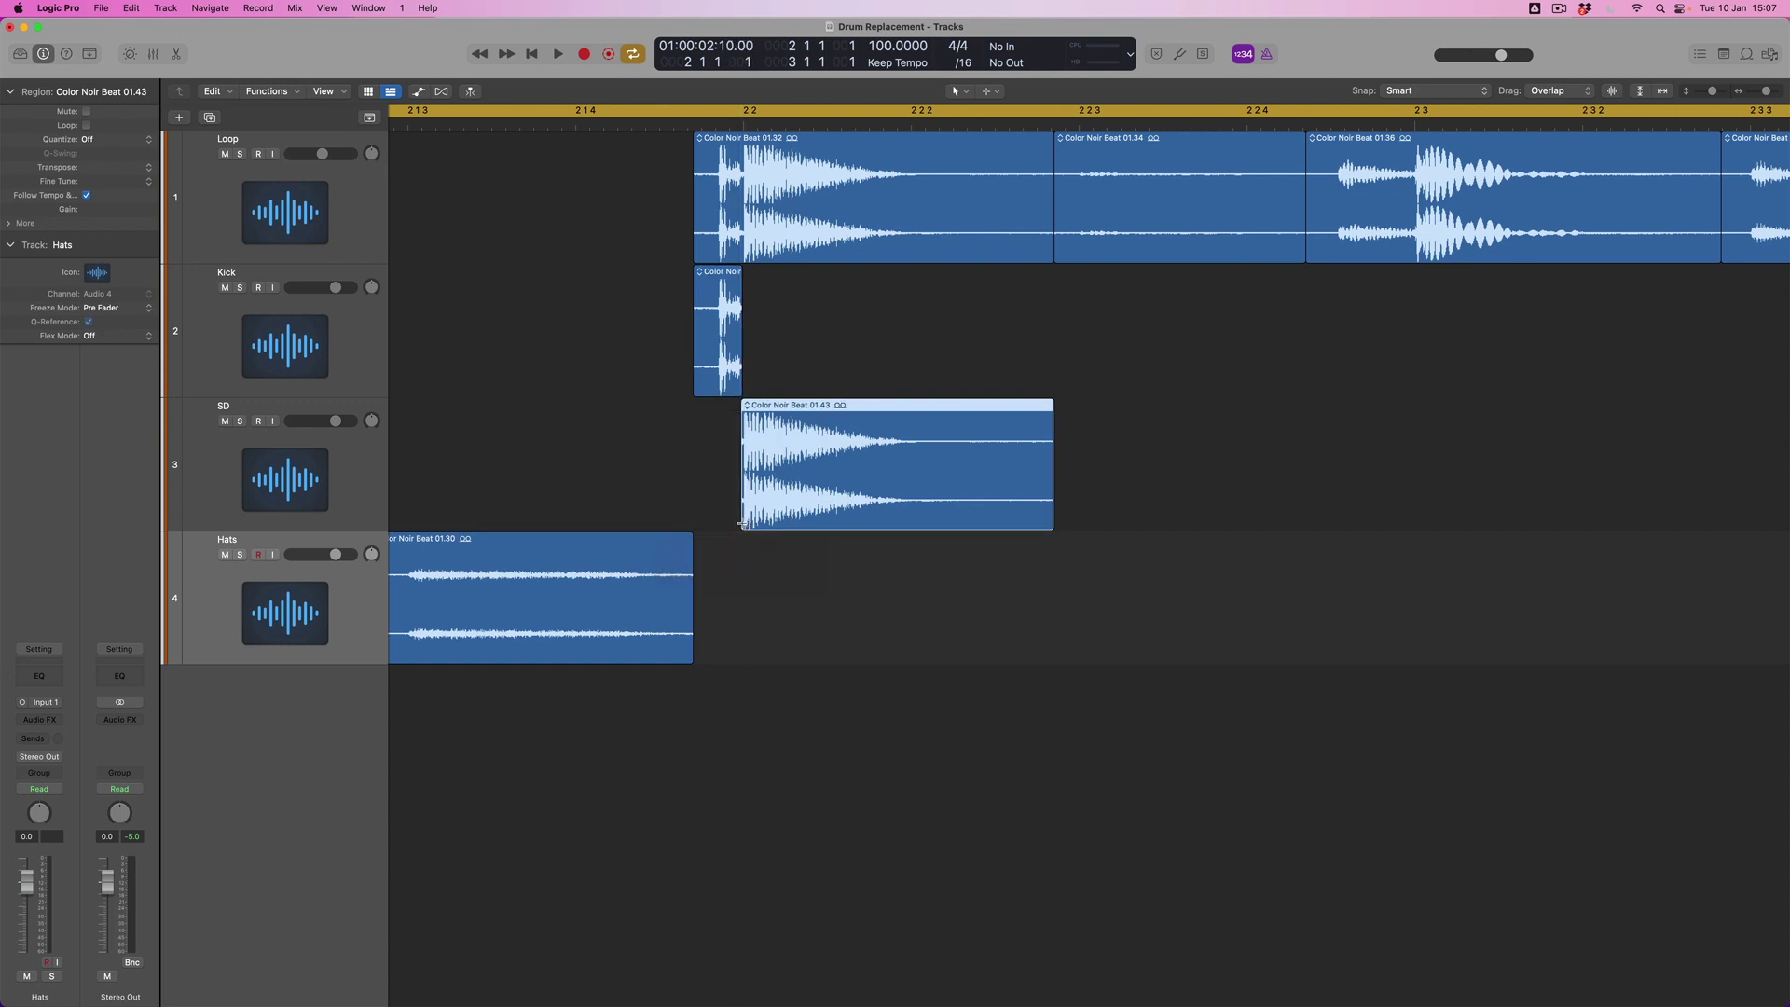
Step: Move the quiet hi-hat slice that follows the snare from the Loop track to the Hats track
scroll(744, 523, "down", 5)
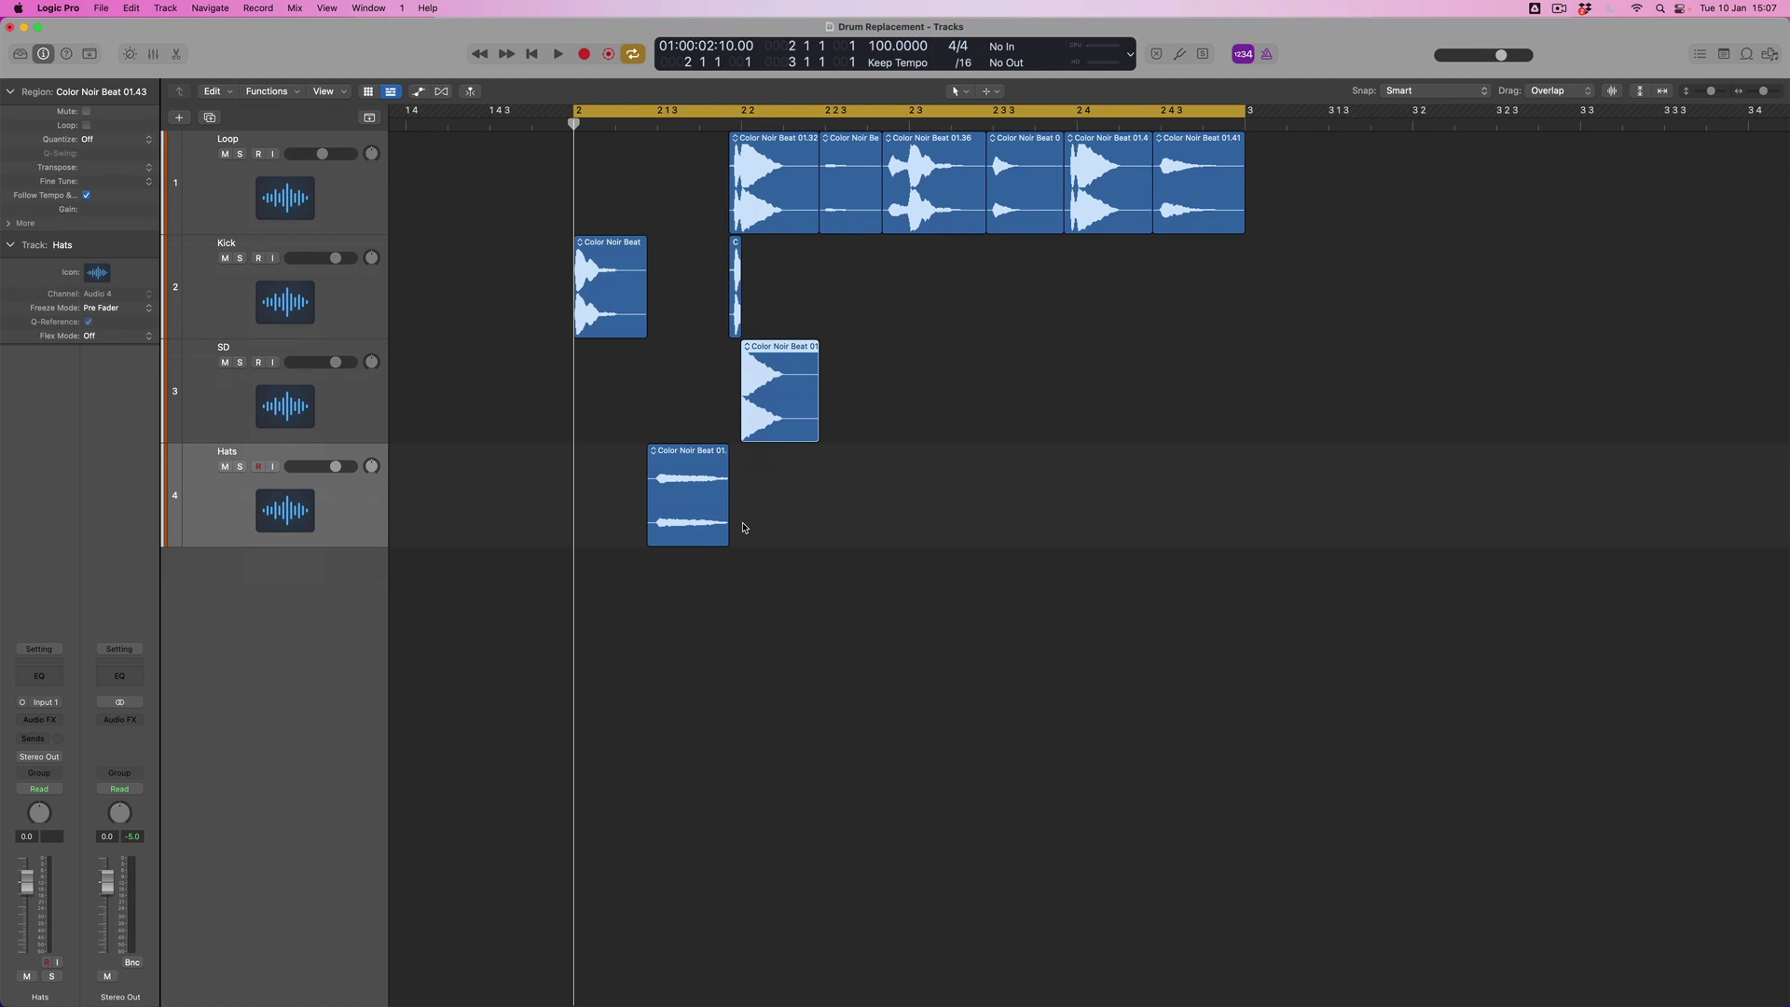
left_click_drag(850, 230, 849, 555)
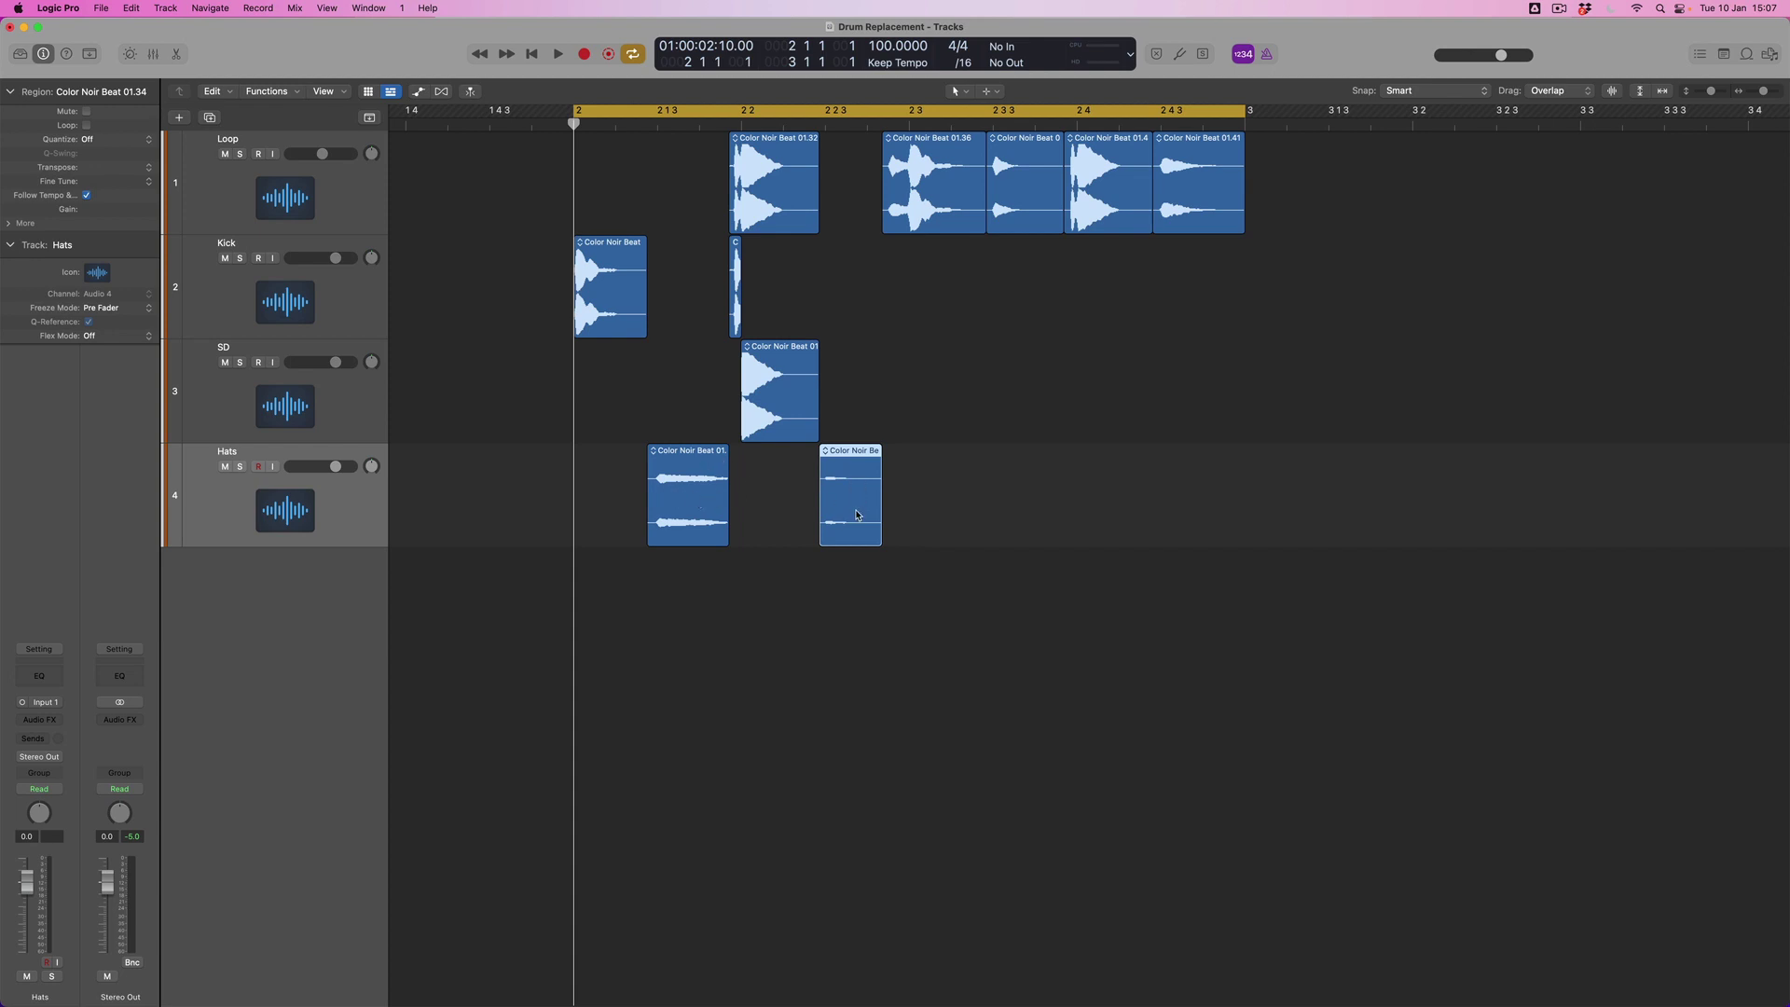
key("cmd+Down")
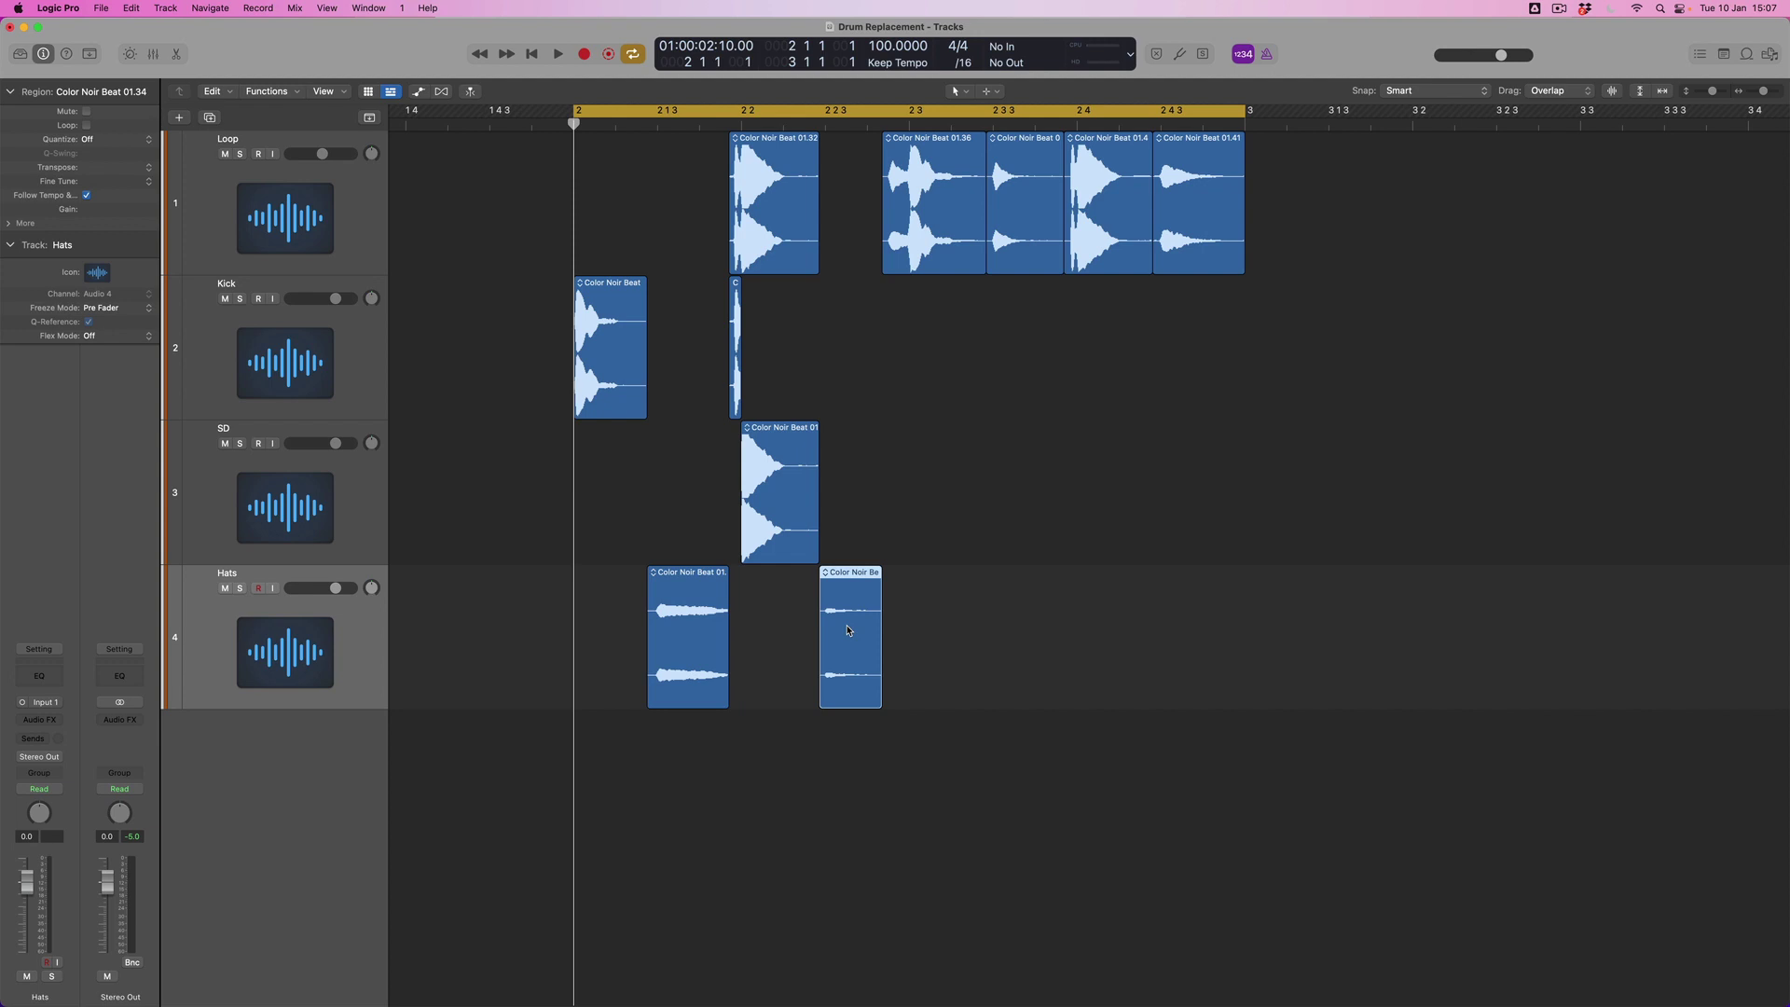
Step: Copy the loop slice around beat 3 to the Kick track and shorten it to only its first kick hit
left_click(955, 318)
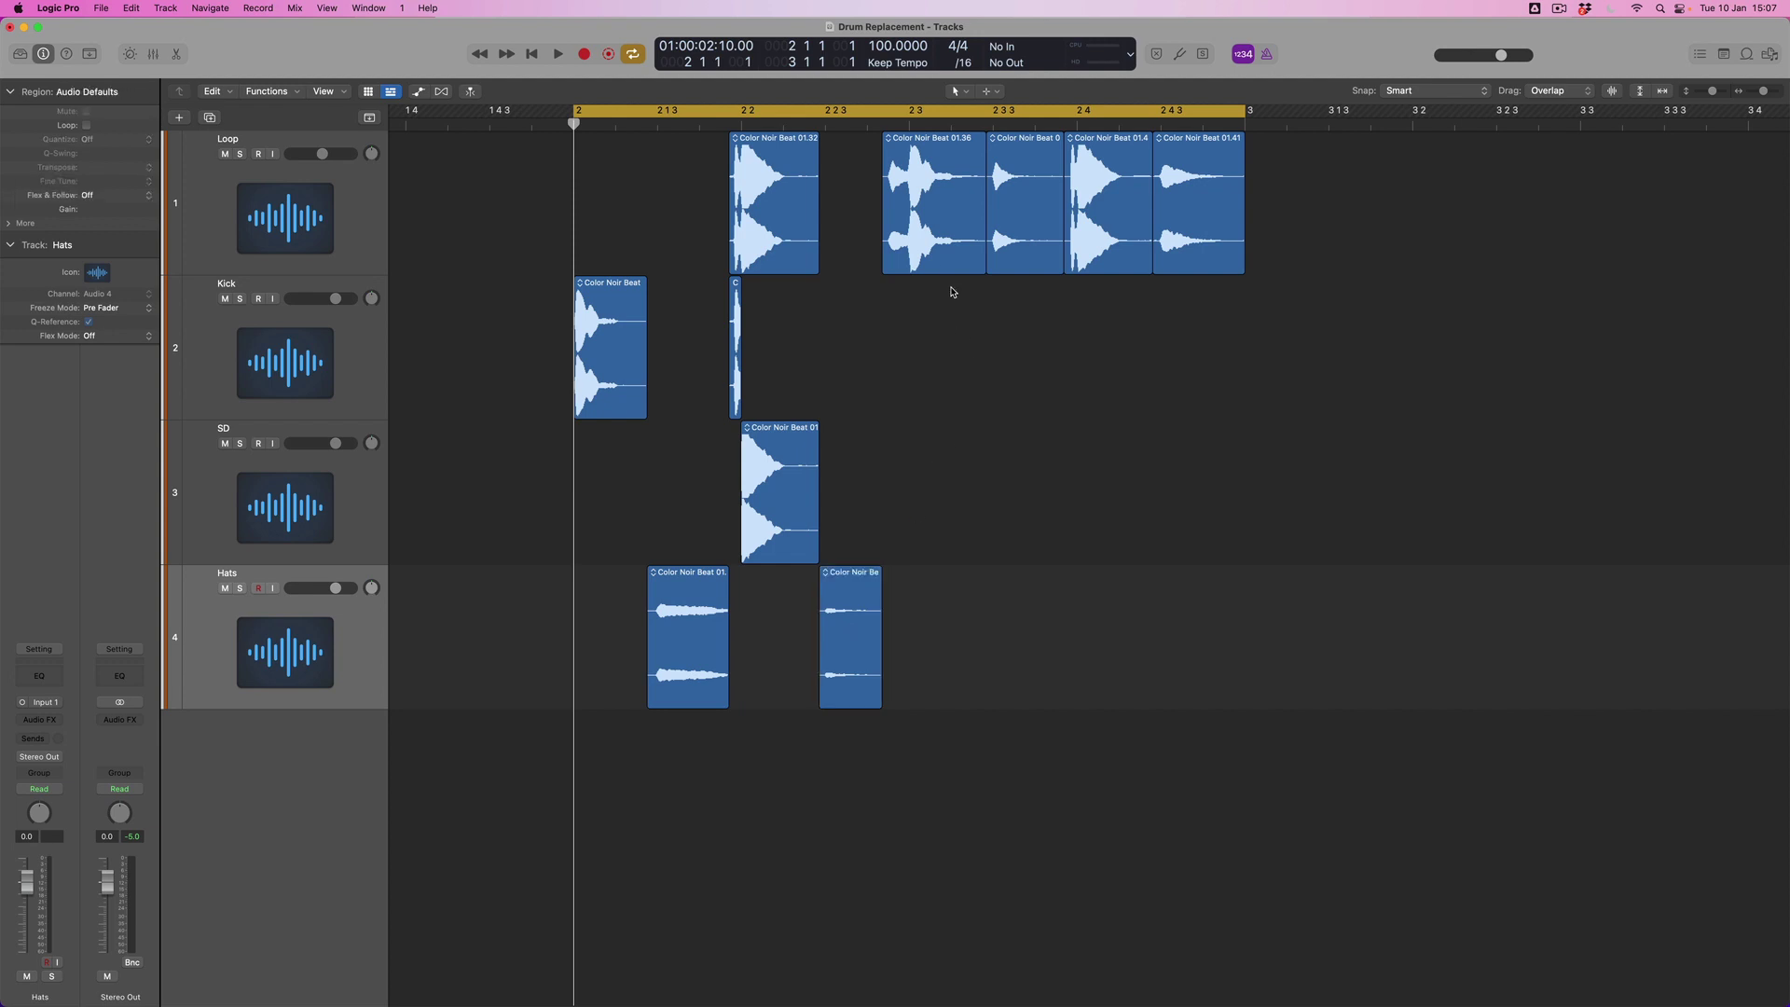
left_click(942, 272)
left_click_drag(941, 272, 941, 316)
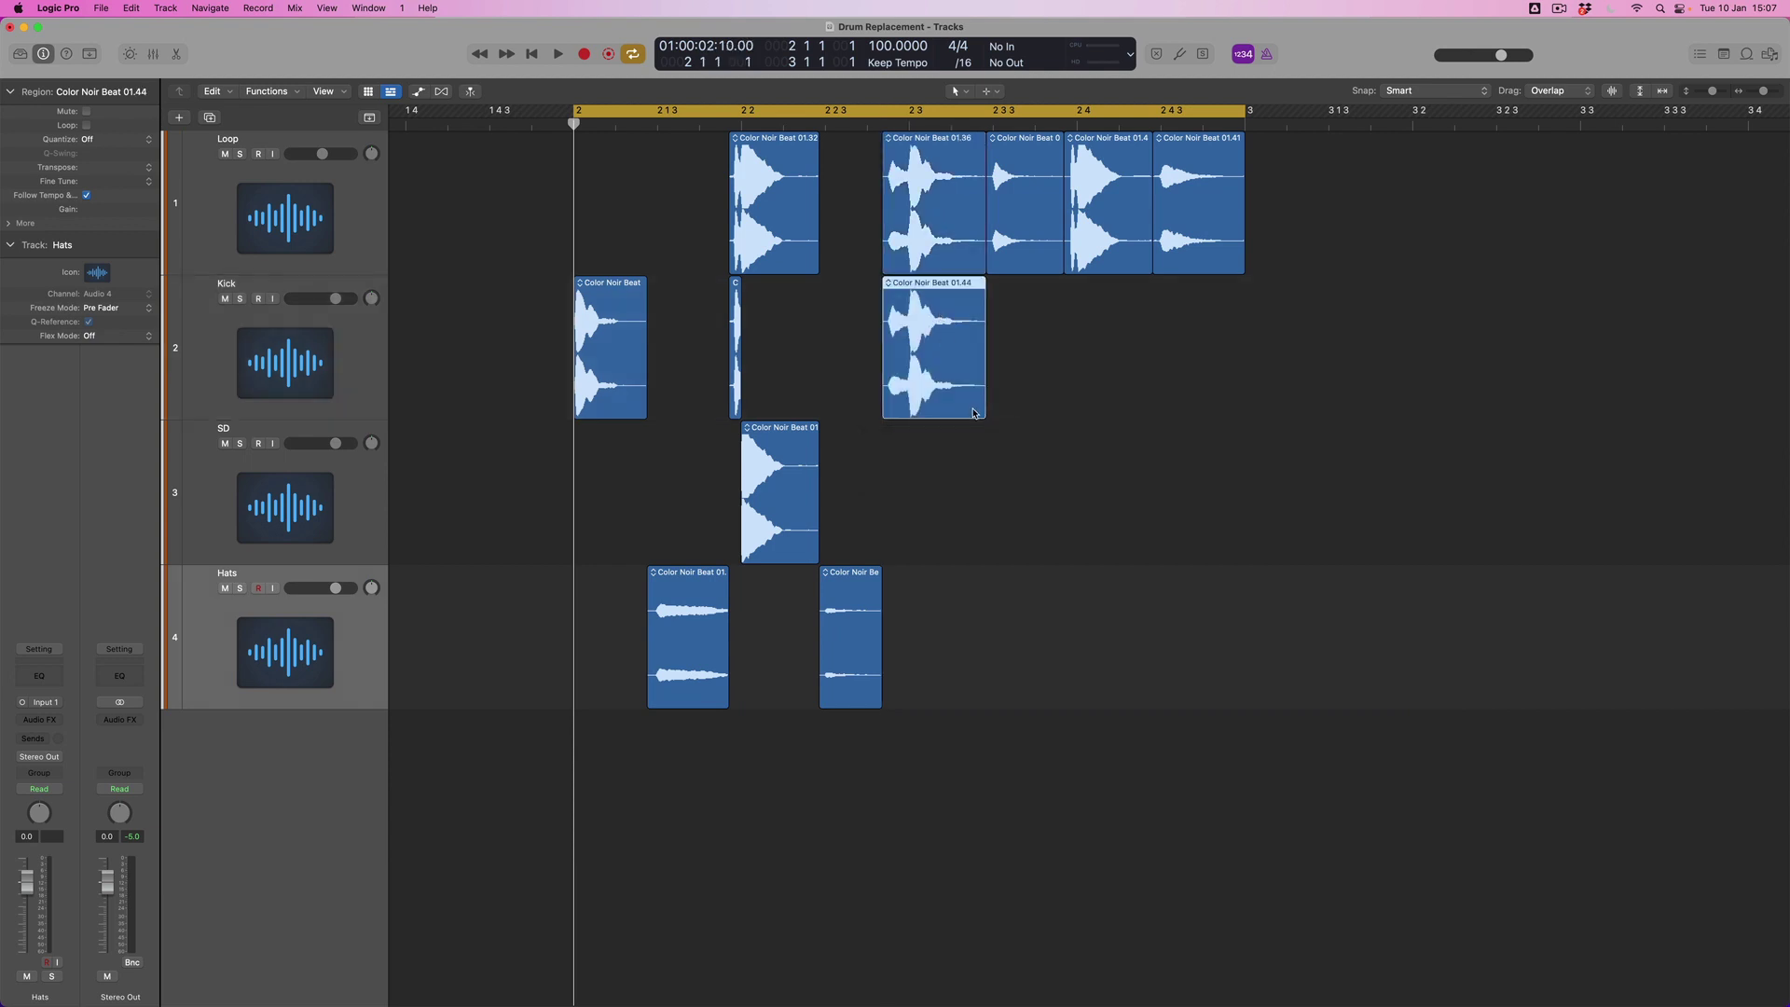
left_click_drag(973, 413, 902, 406)
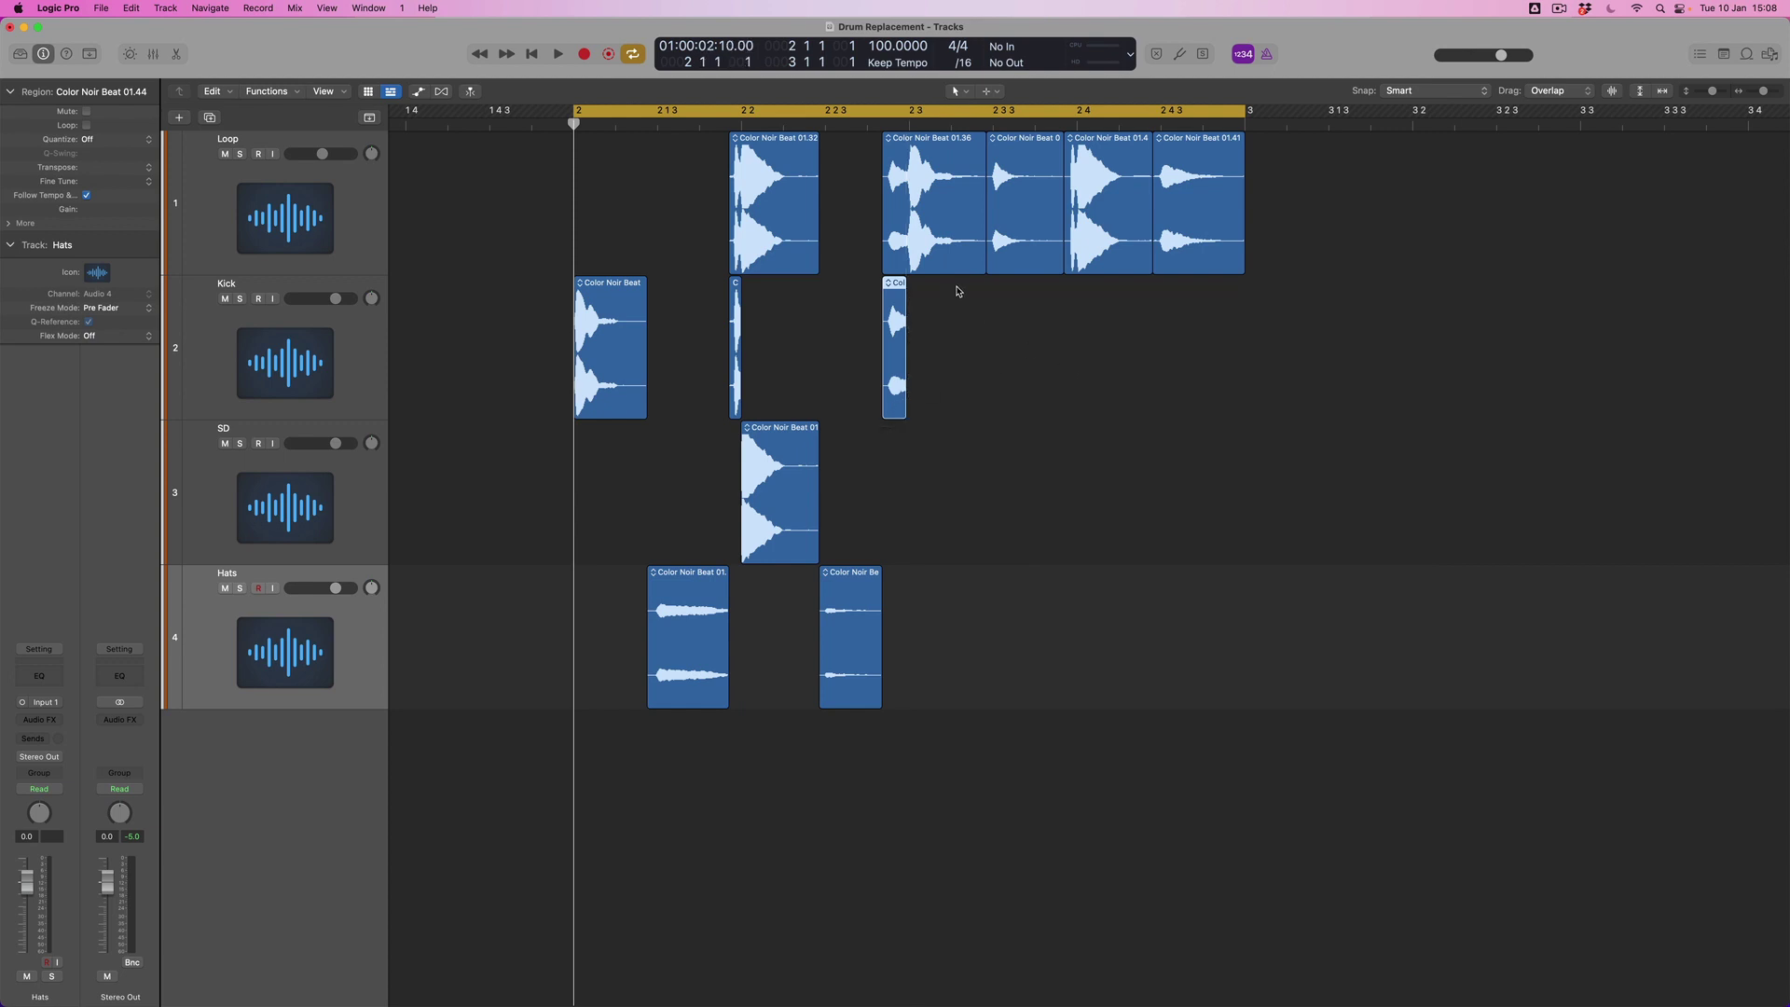
Step: Delete the last four slices on the Loop track and copy the six separated Kick, SD and Hats regions to start at beat 2 3
left_click_drag(855, 198, 1285, 209)
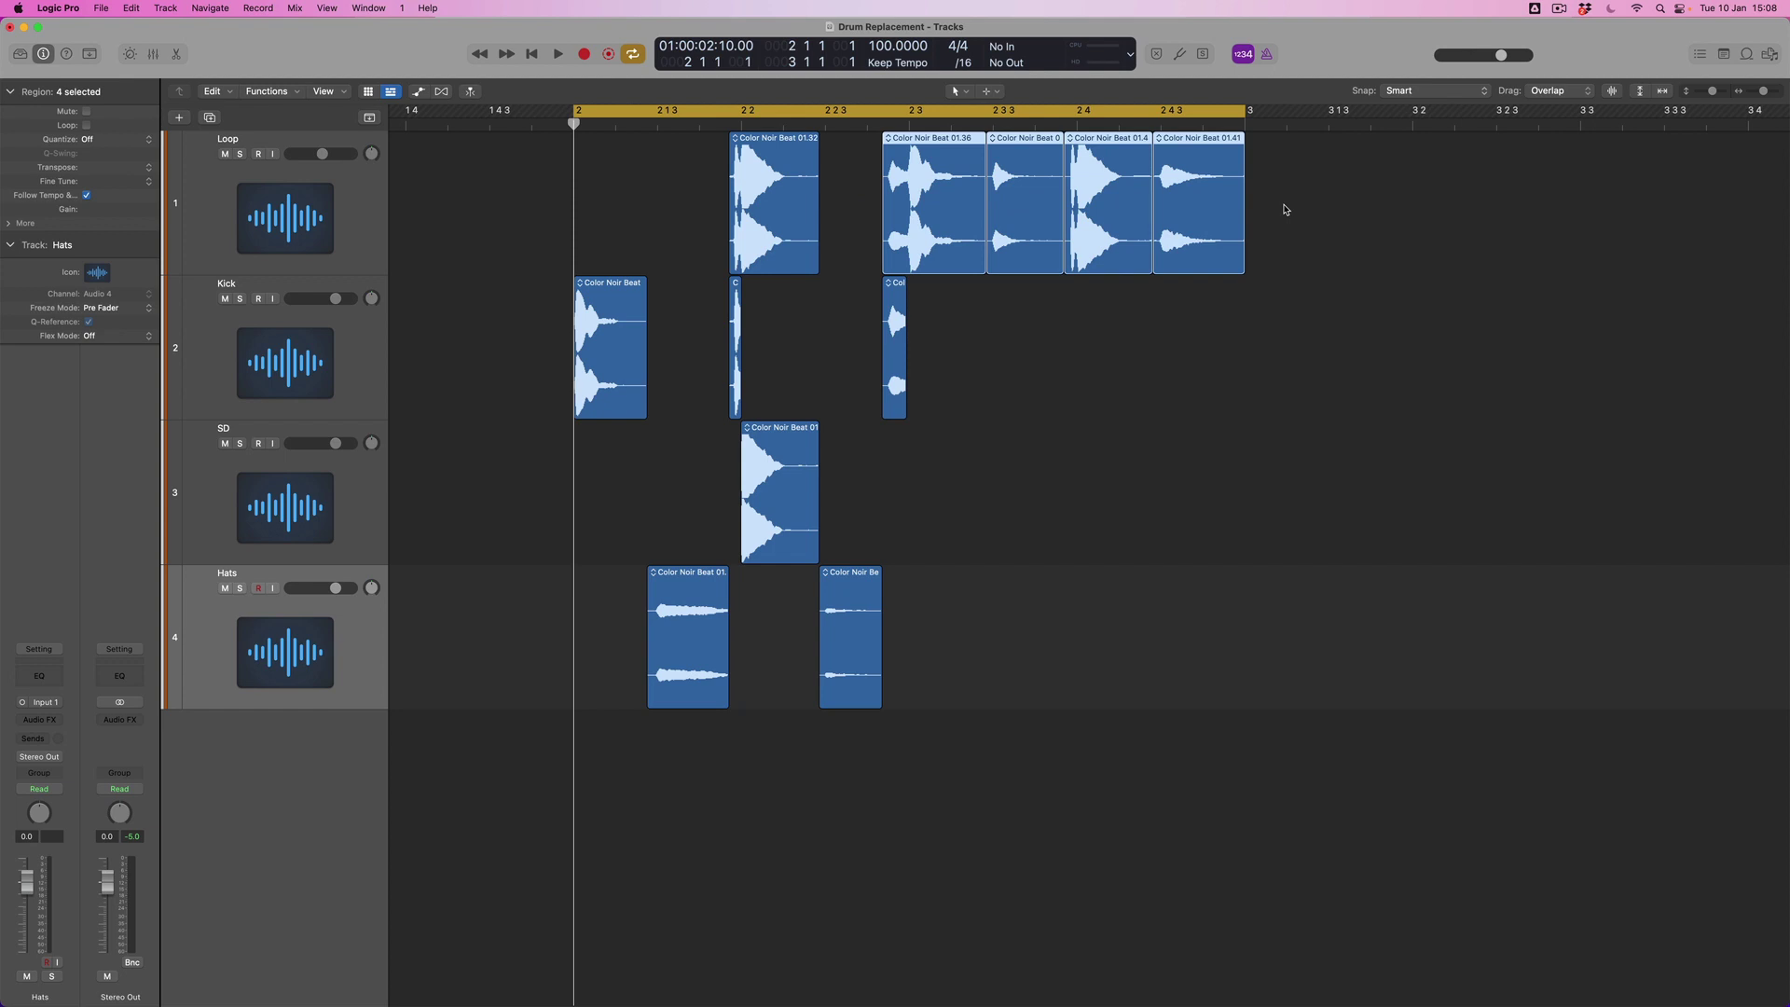
key("Delete")
left_click_drag(1063, 807, 950, 371)
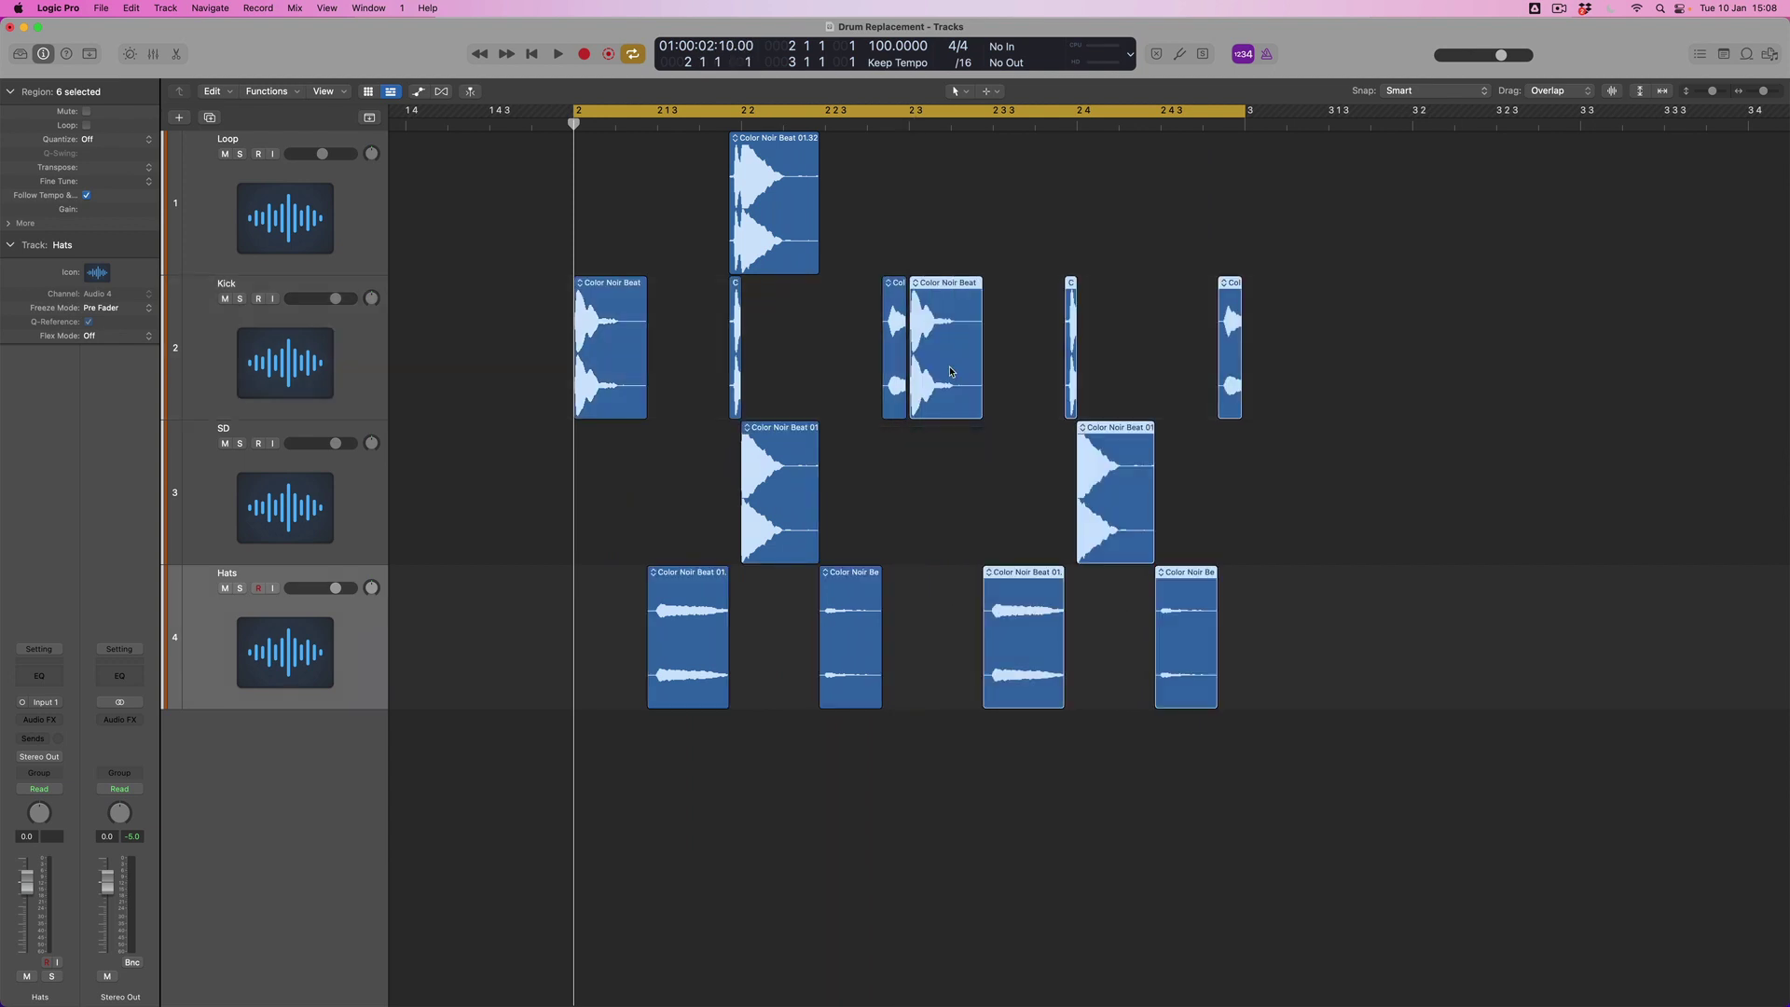
Step: Mute the original Loop track and play back the separated drum tracks
left_click(225, 155)
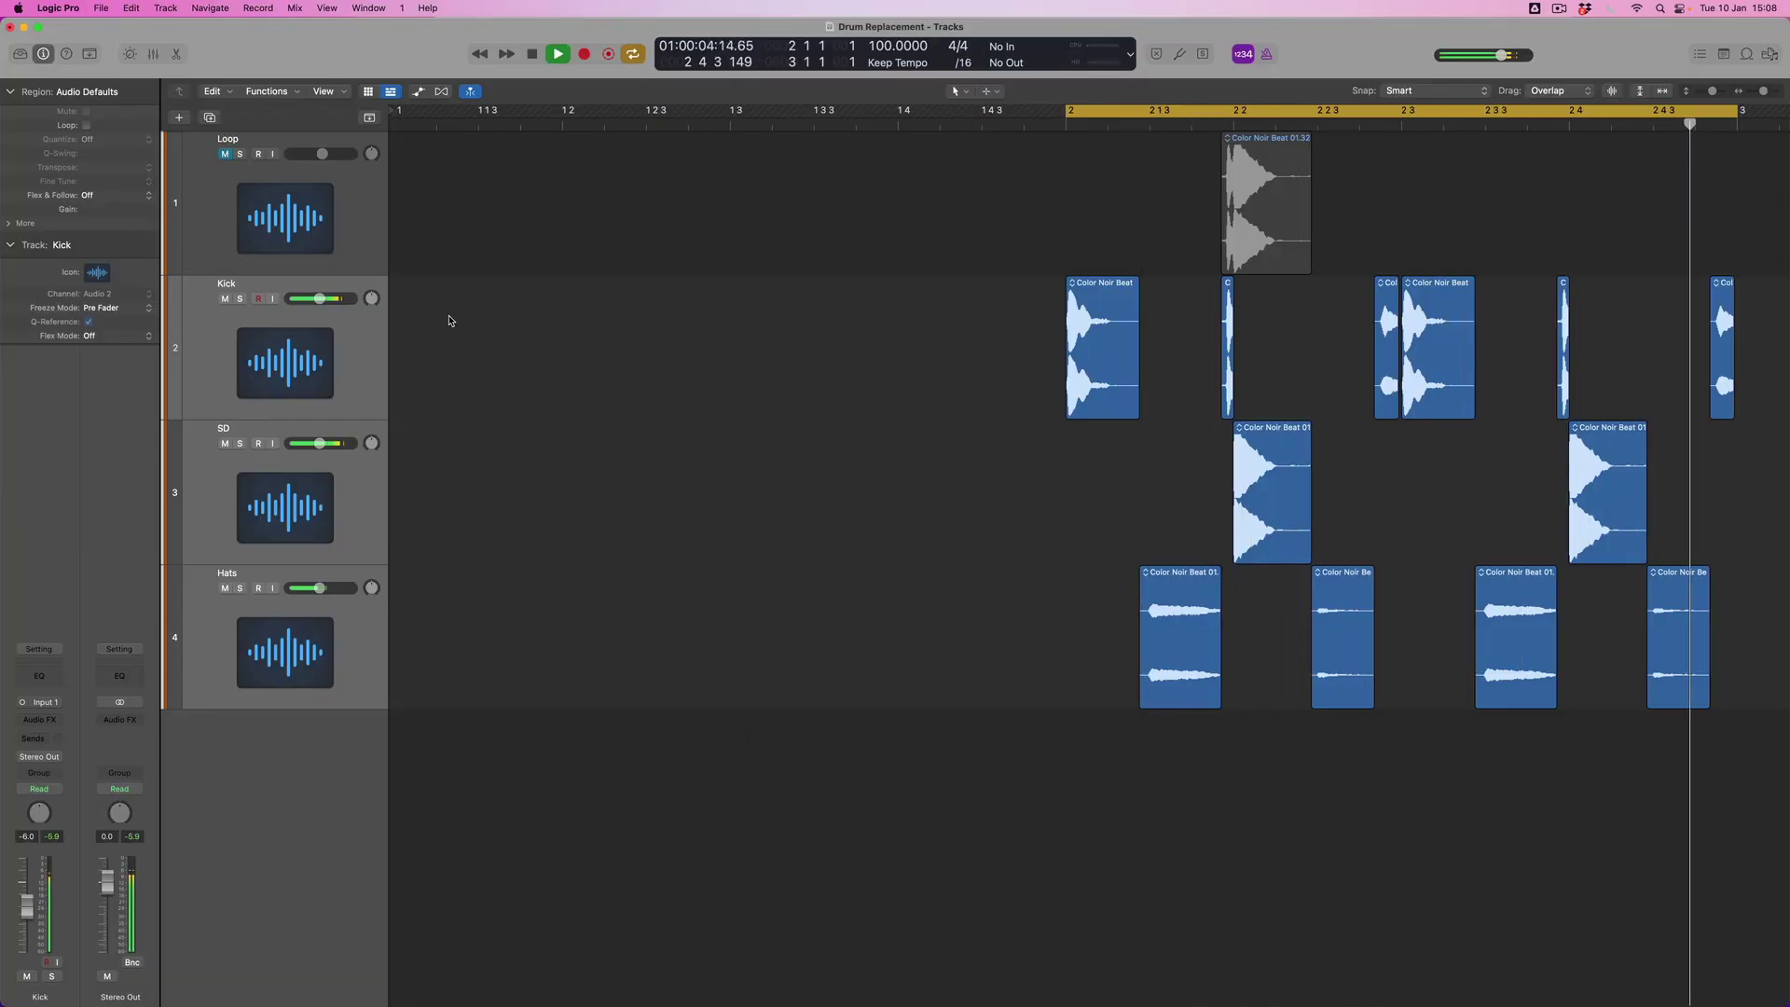
scroll(571, 575, "right", 5)
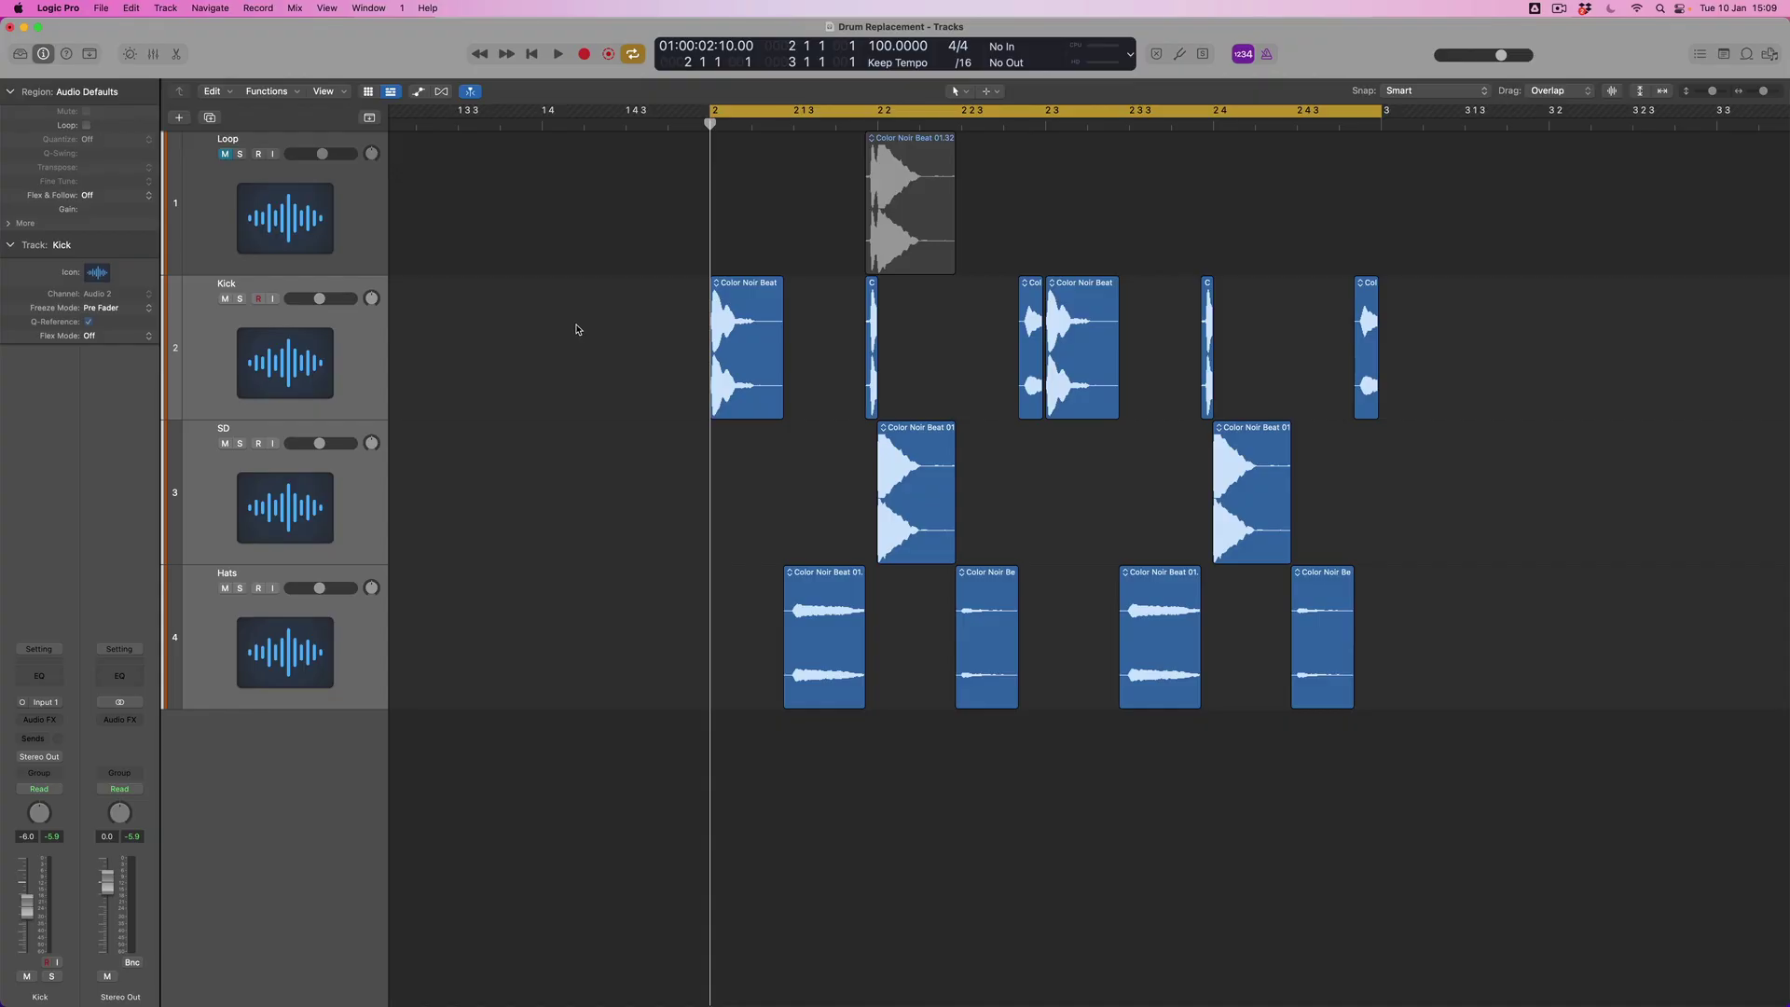
Step: Start Replace or Double Drum Track on the Kick track's regions with Kick as the replacement instrument
left_click(366, 334)
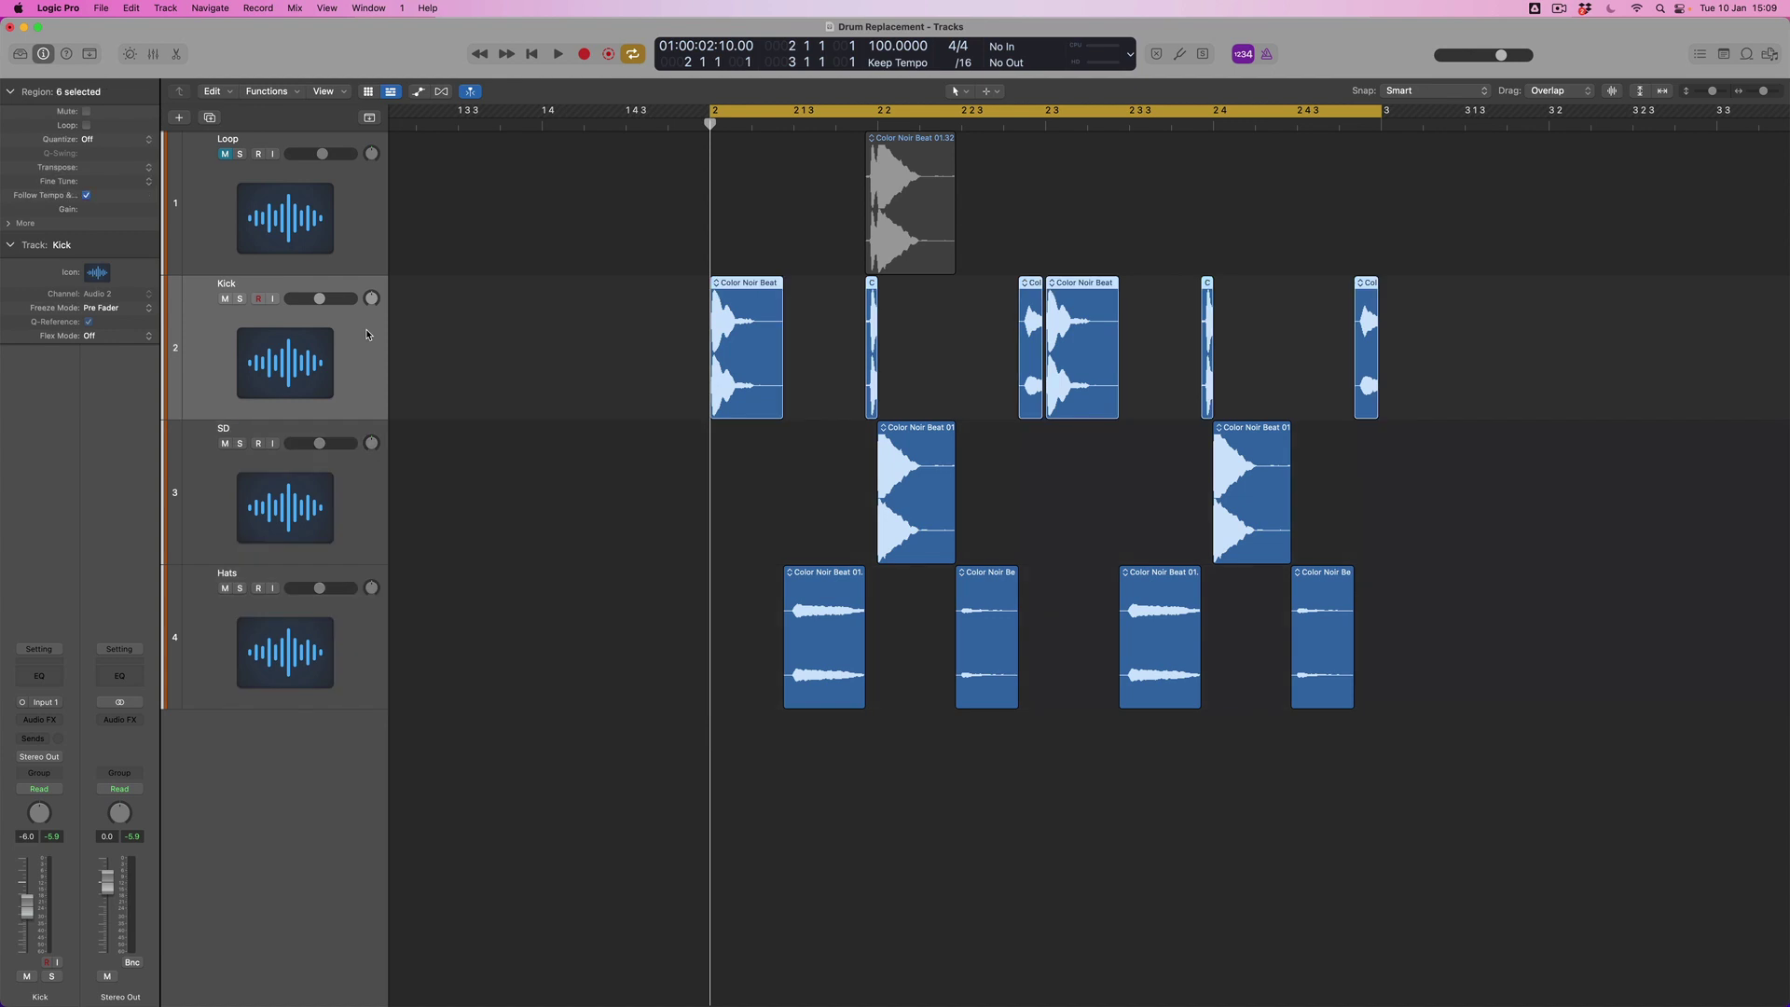
left_click(163, 9)
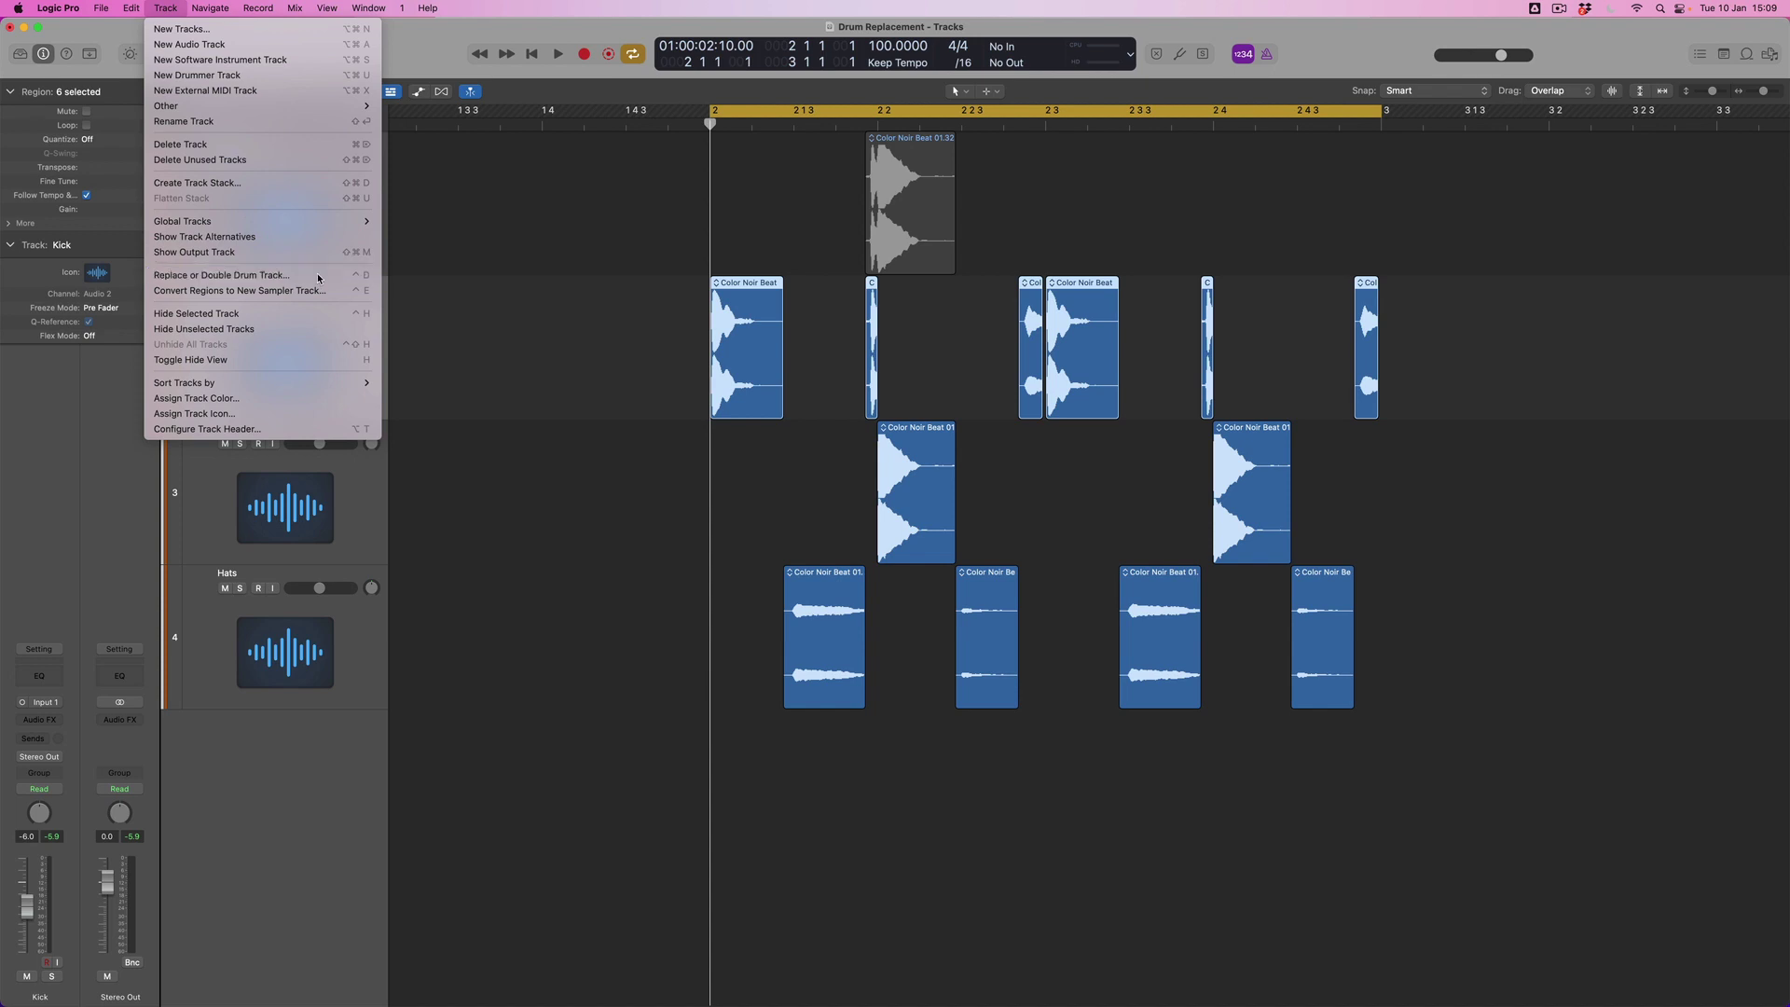
left_click(316, 276)
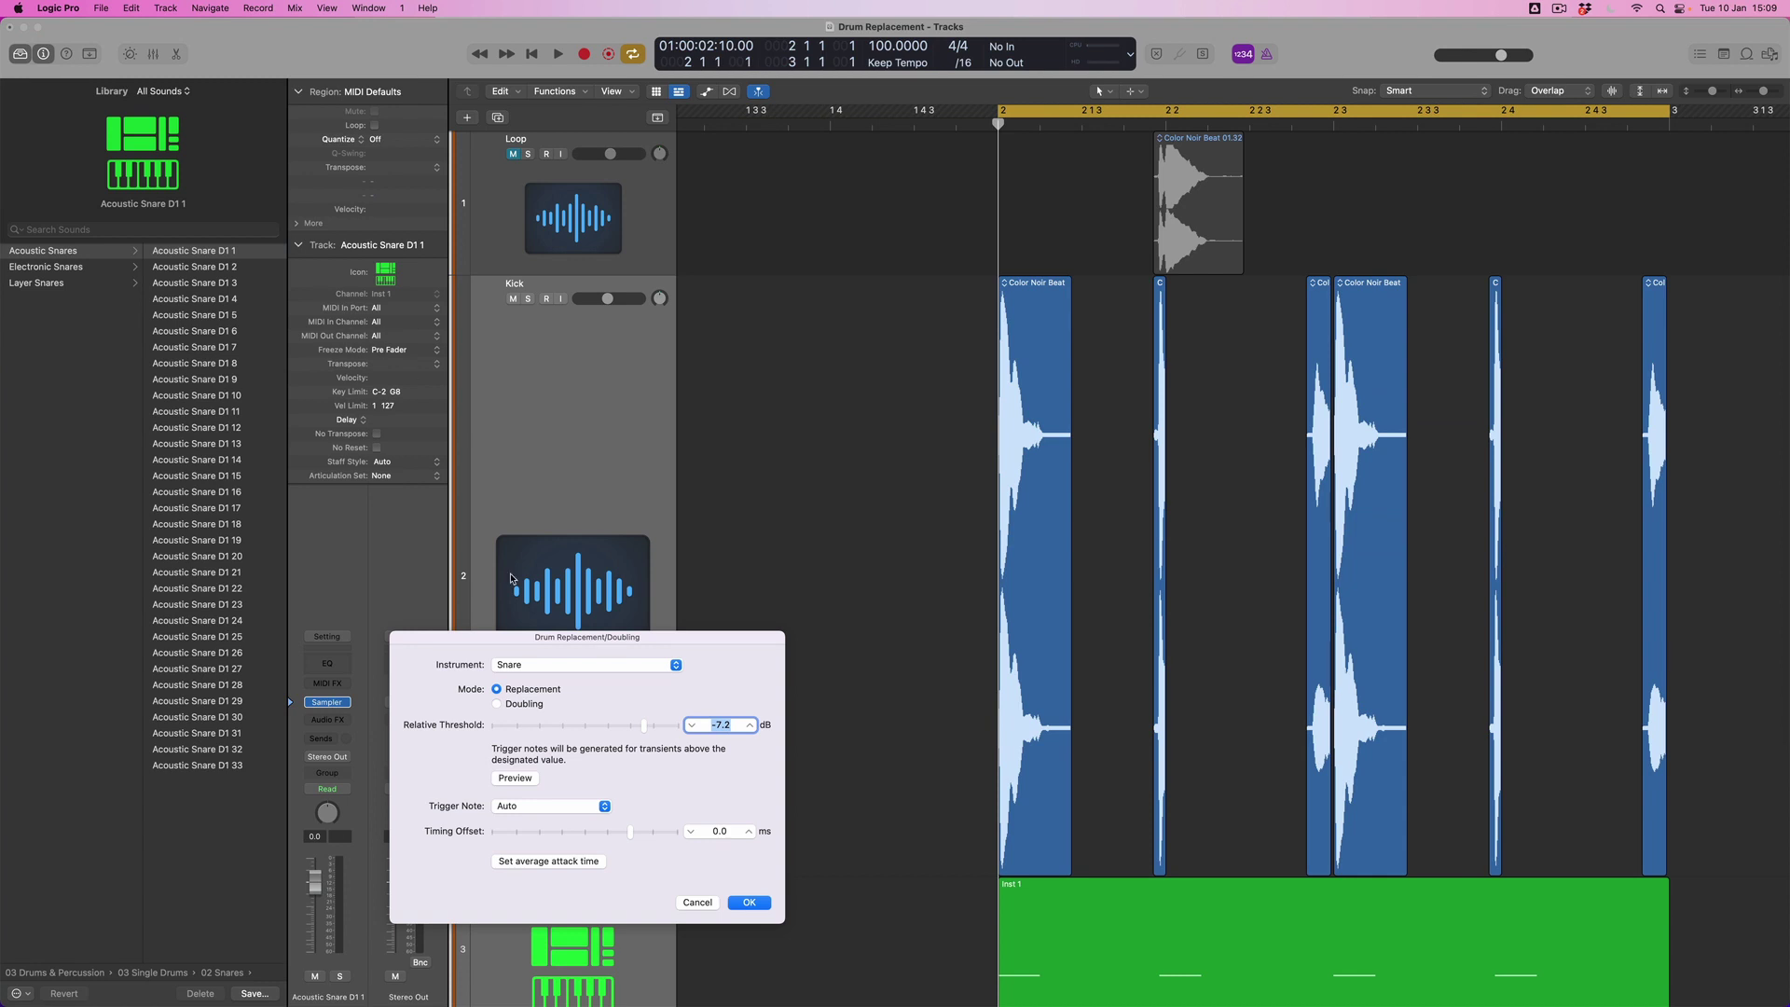
left_click_drag(565, 642, 914, 344)
left_click(901, 371)
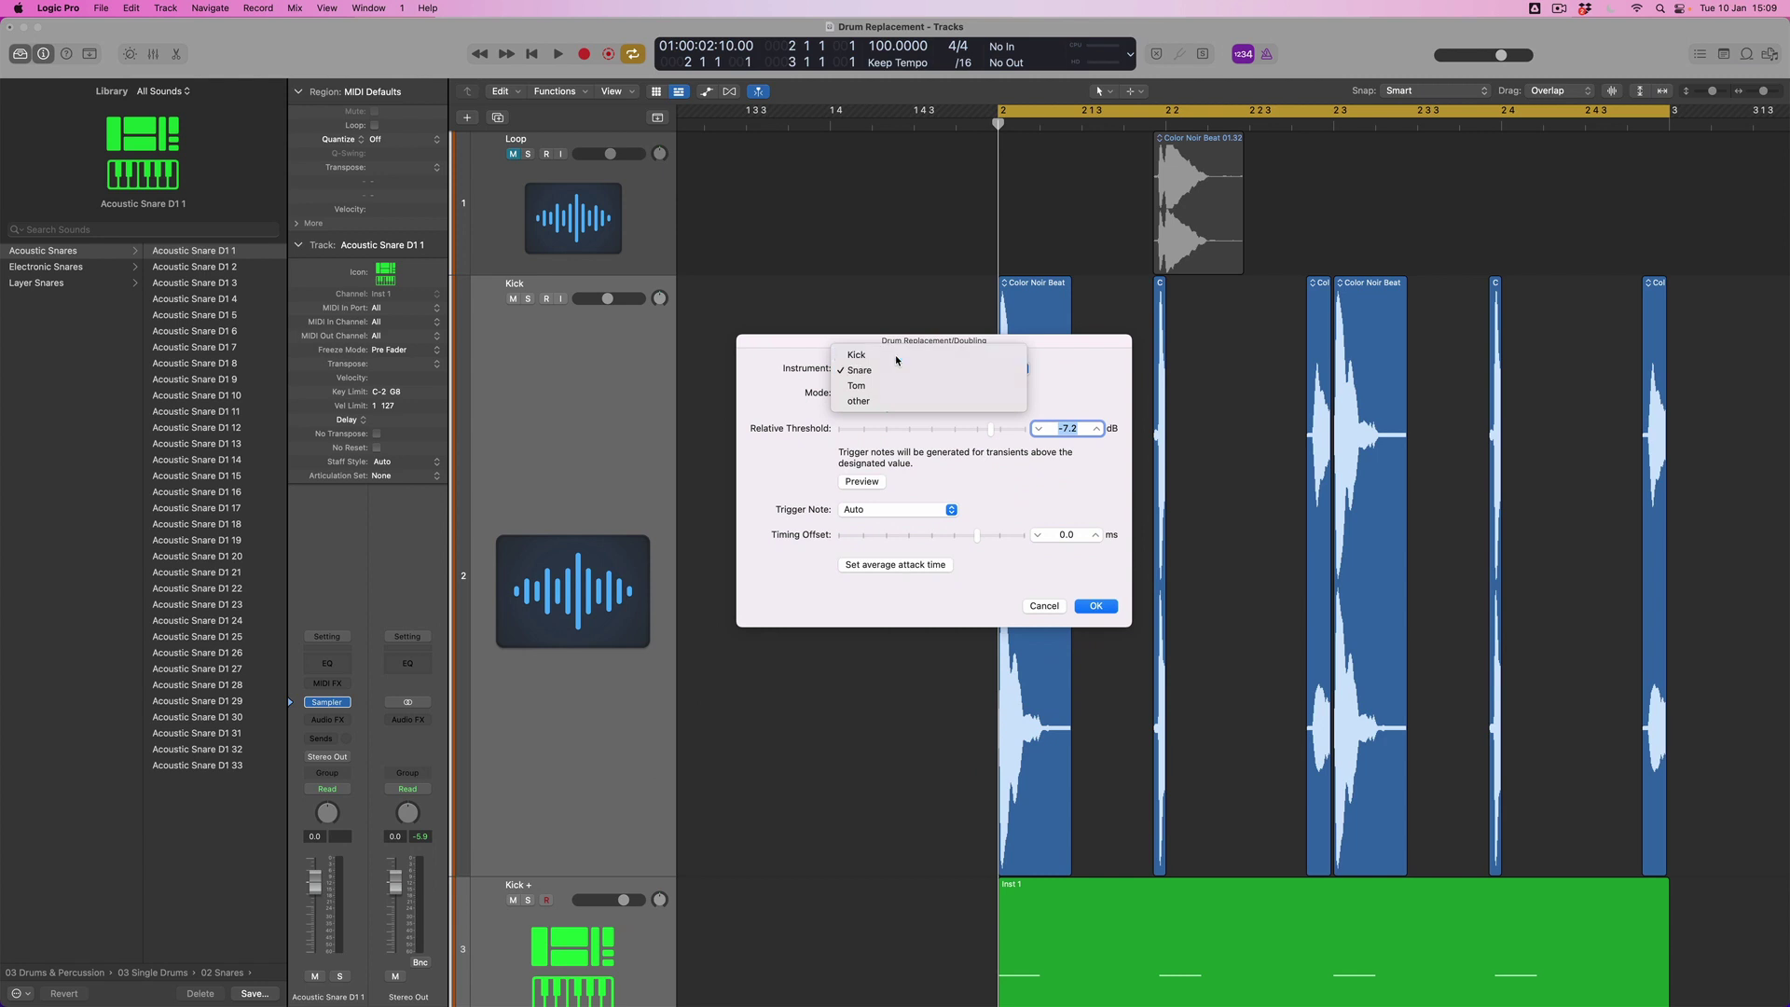
left_click(897, 355)
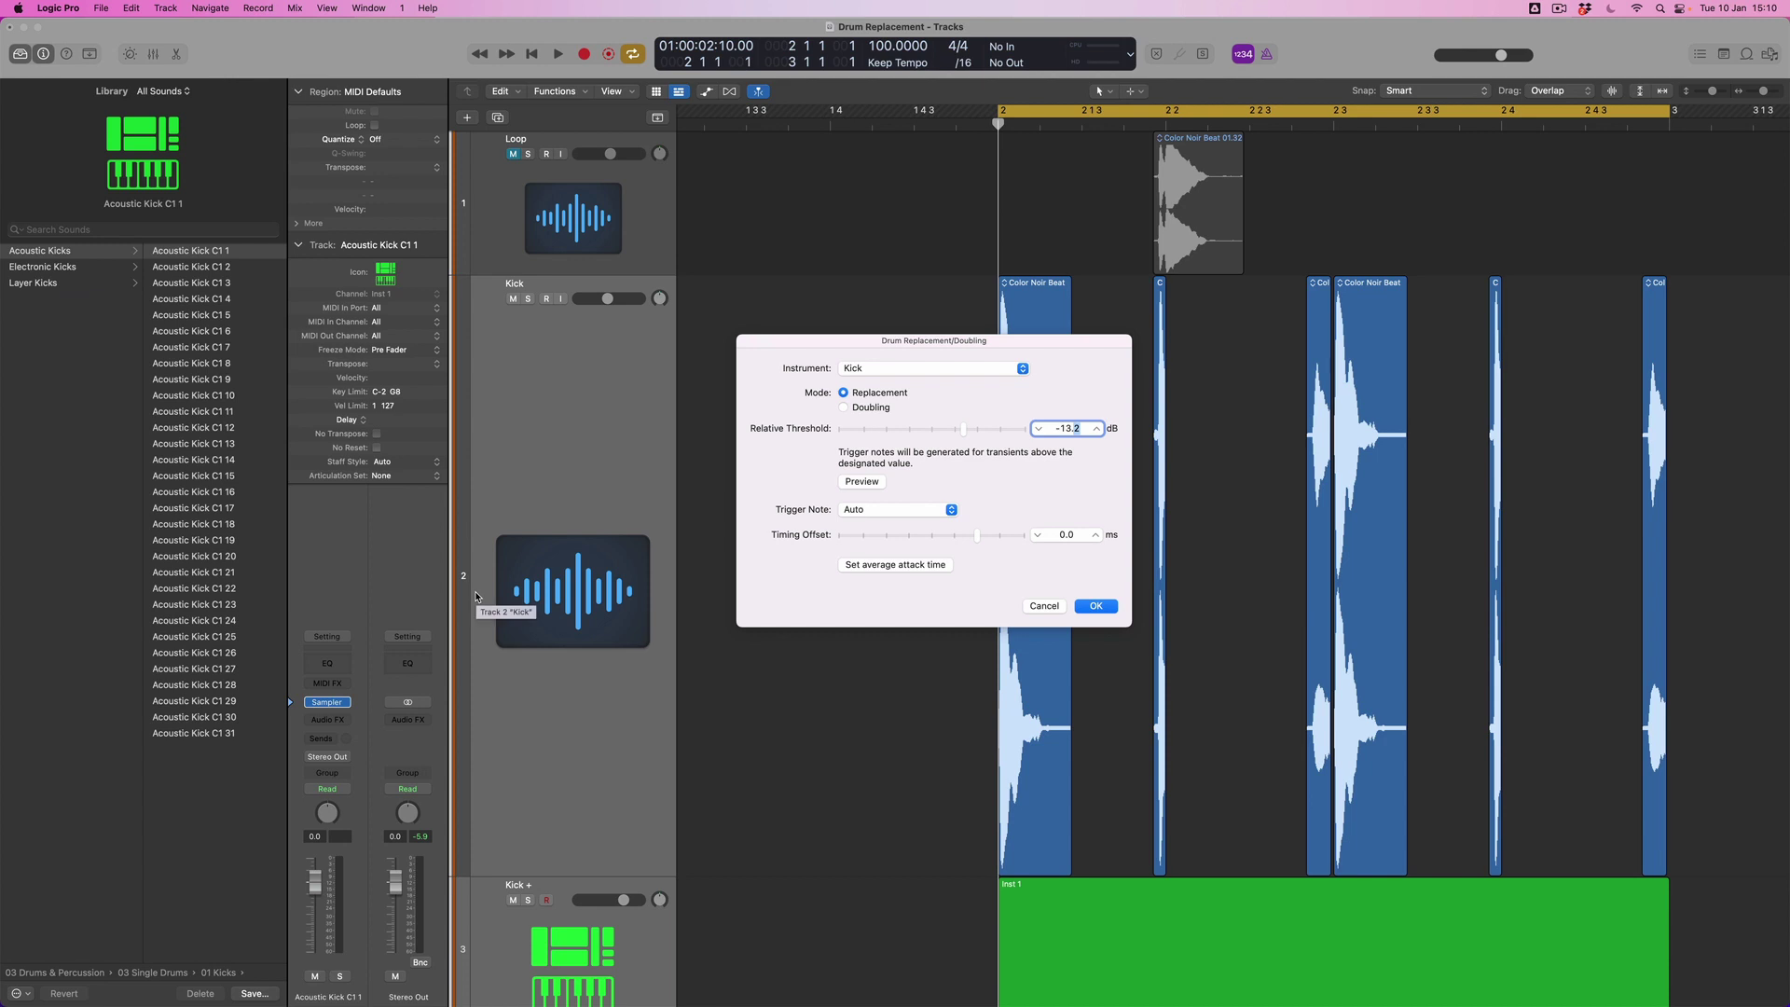
Step: Set the relative threshold to -24.6 dB in Replacement mode so the quieter kick hits also generate trigger notes
scroll(811, 712, "down", 3)
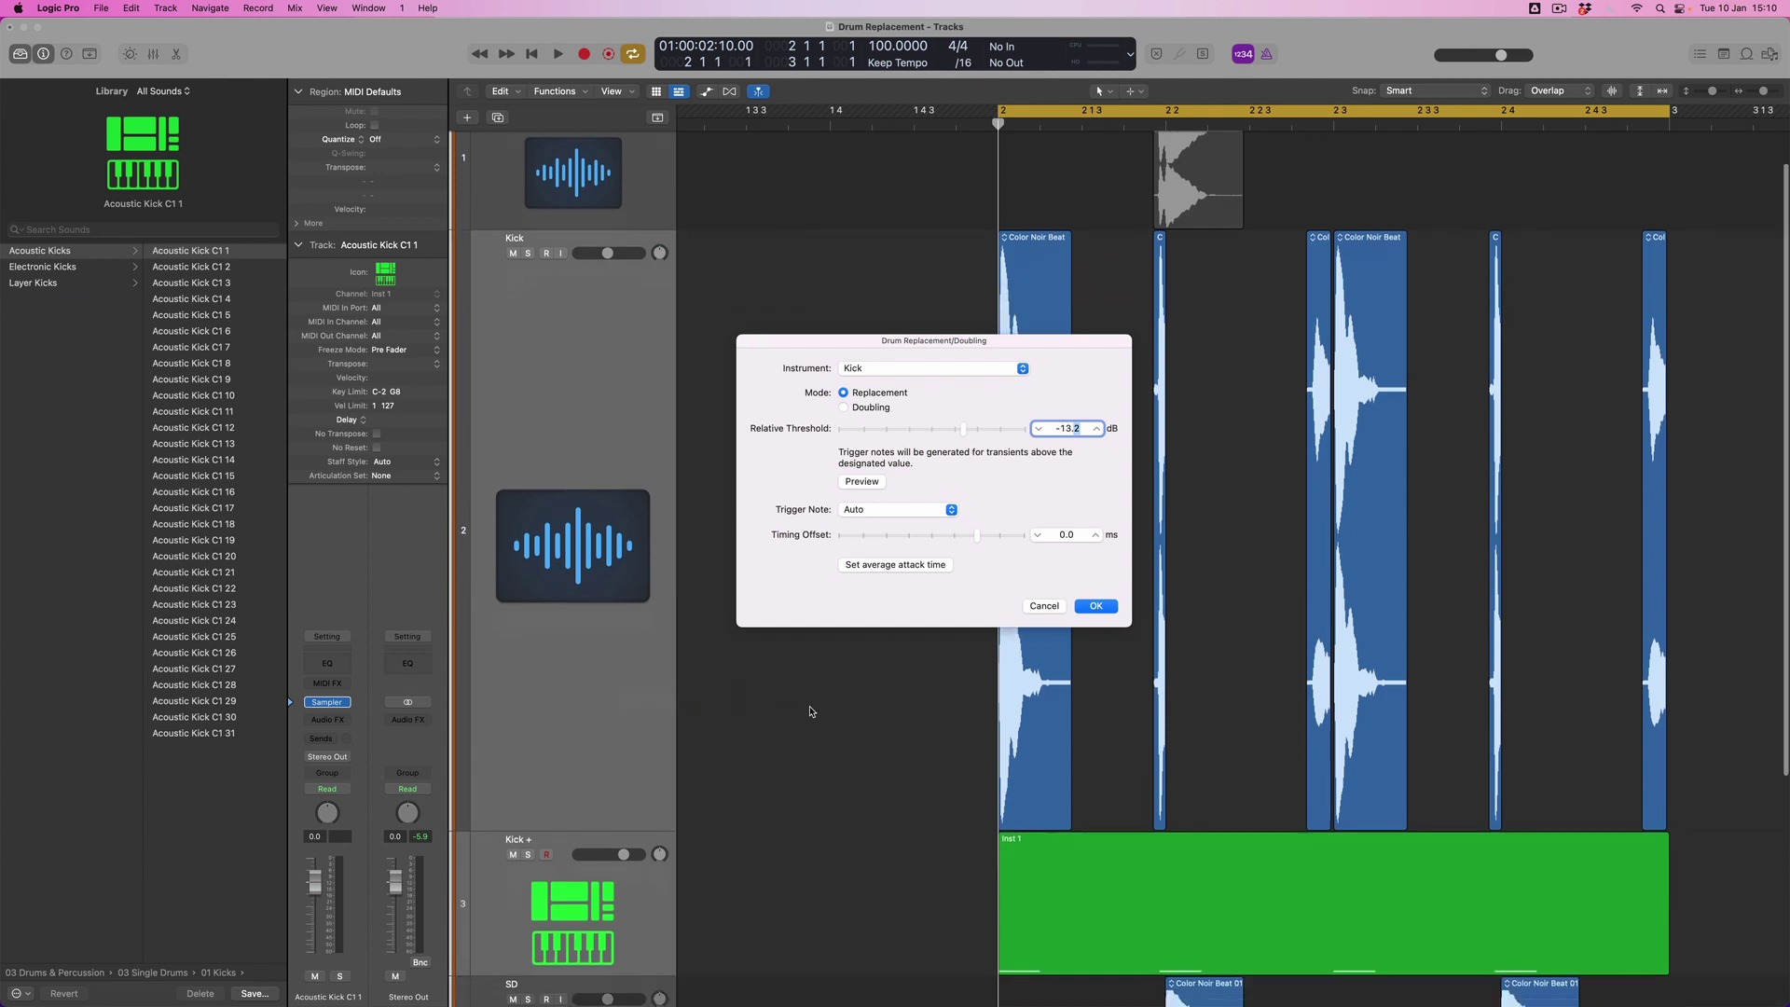
scroll(810, 711, "down", 2)
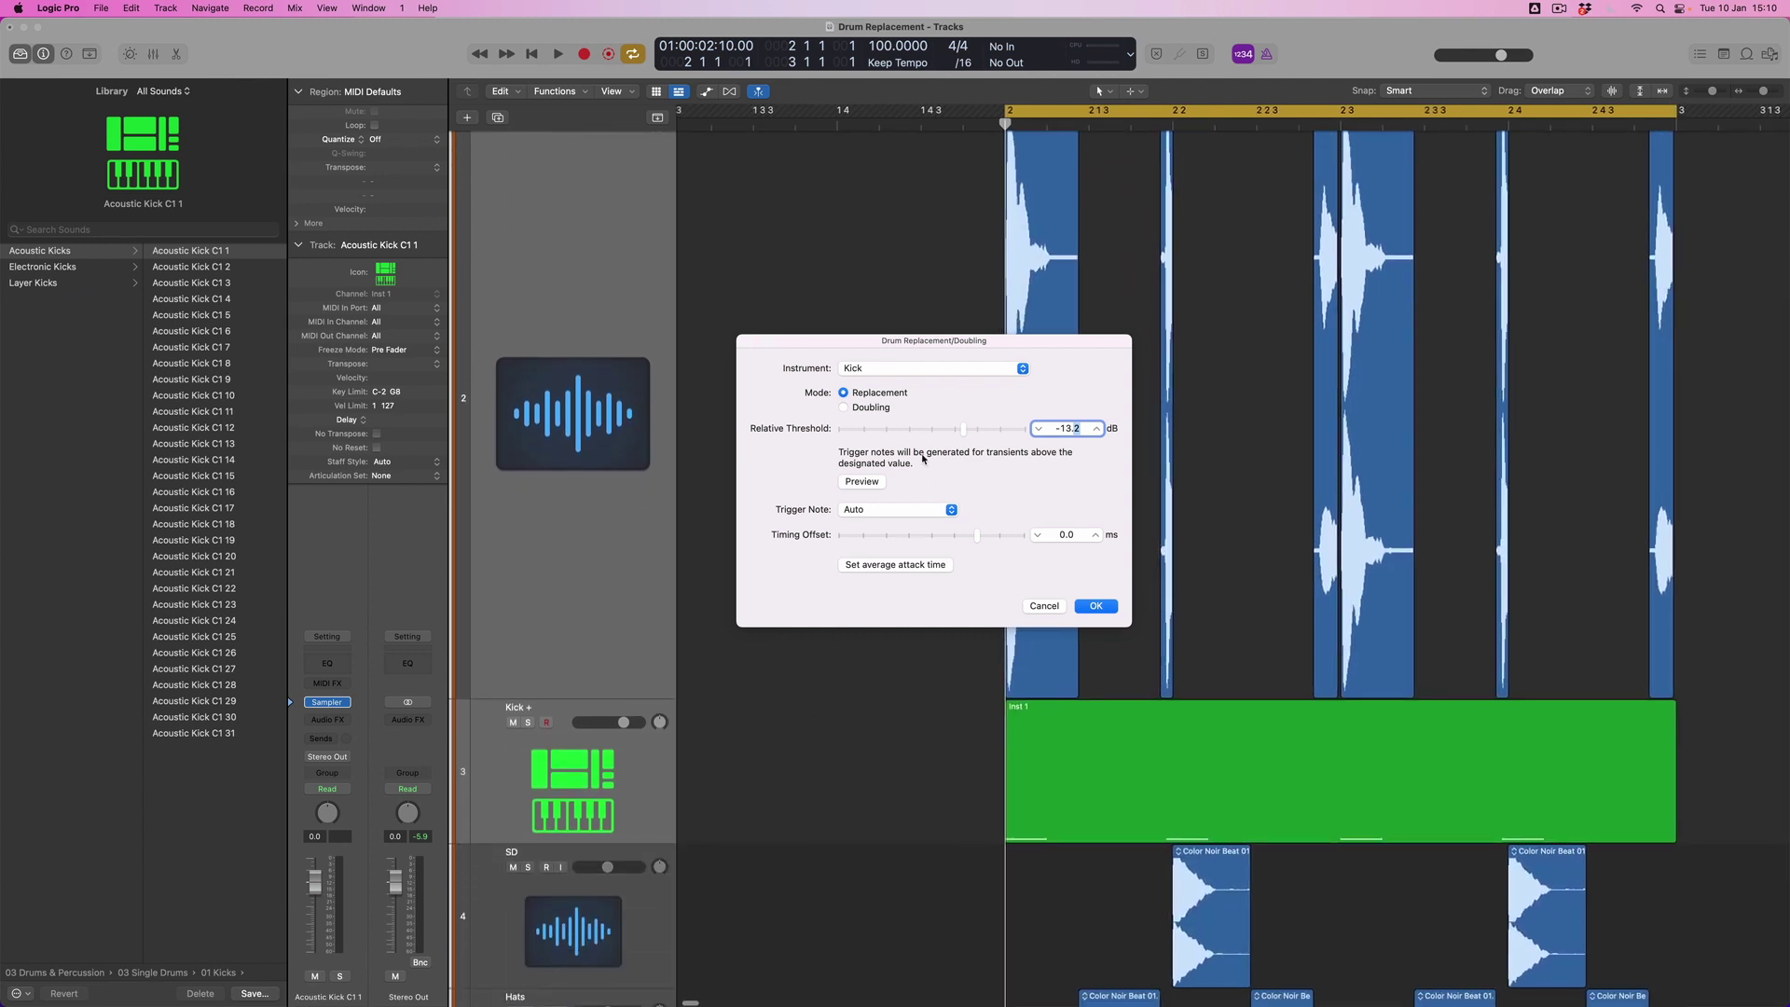
left_click_drag(862, 354, 502, 344)
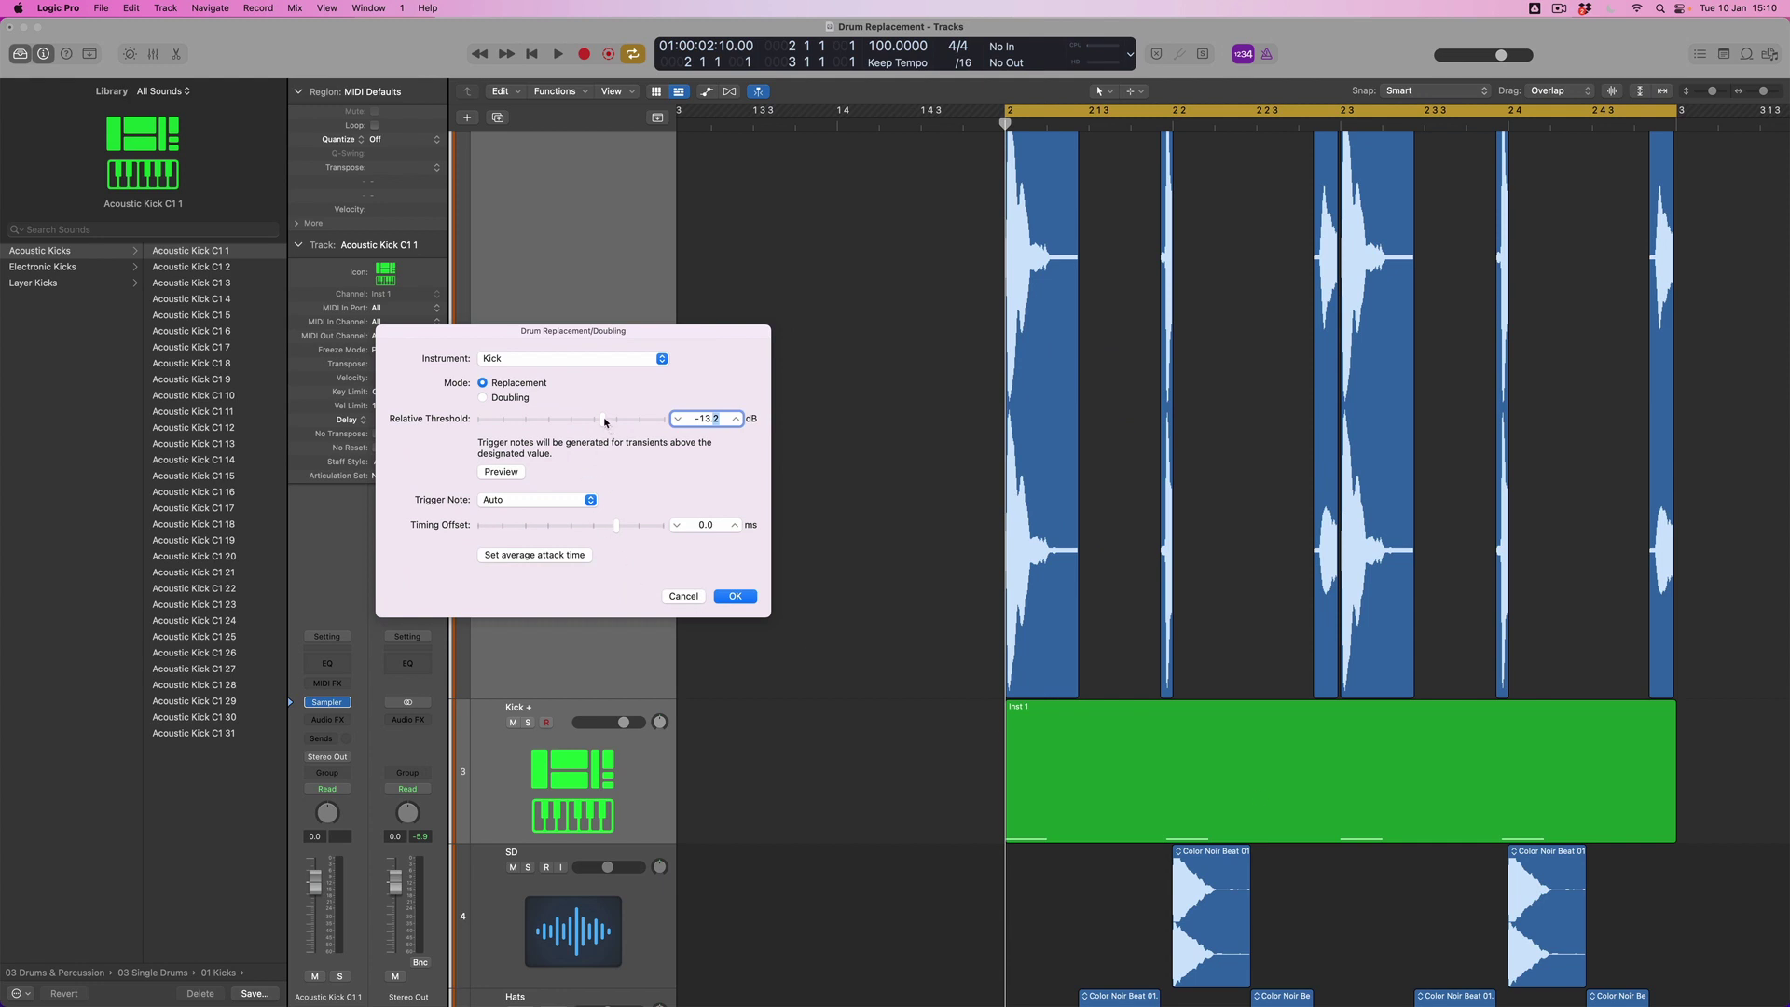
mouse_move(604, 422)
left_mouse_down()
mouse_move(653, 426)
mouse_move(542, 421)
mouse_move(626, 425)
left_mouse_up()
left_click_drag(626, 424, 552, 421)
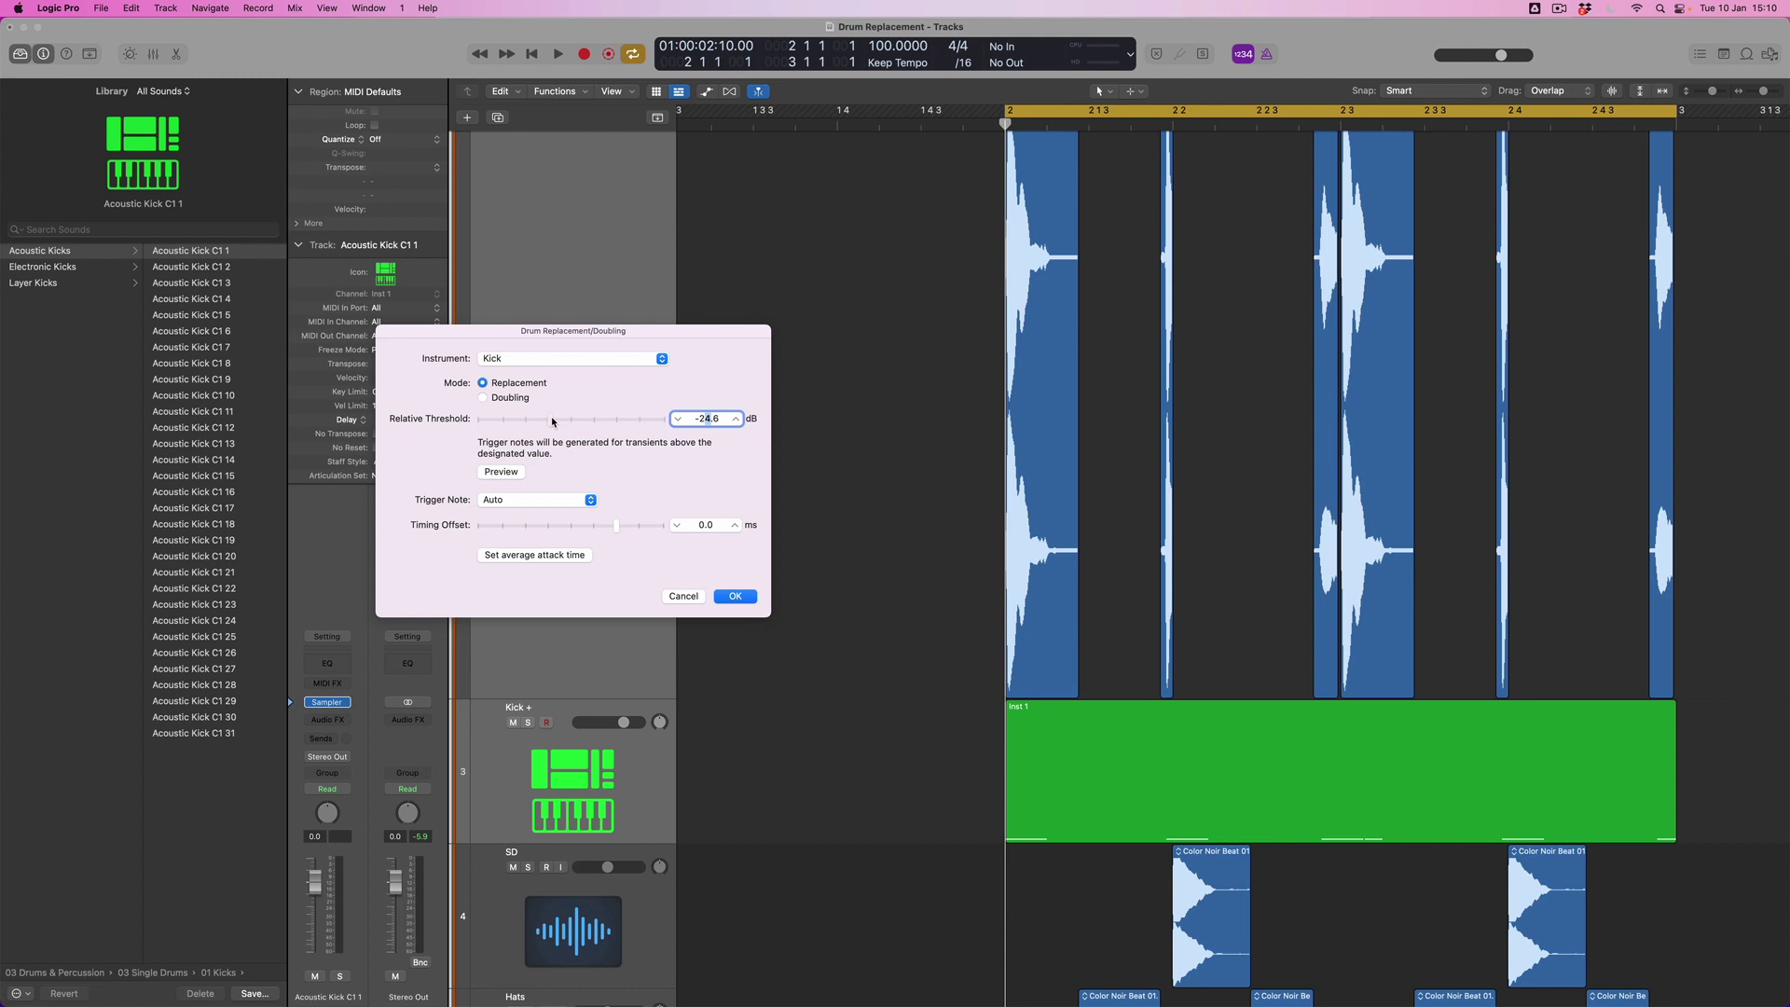
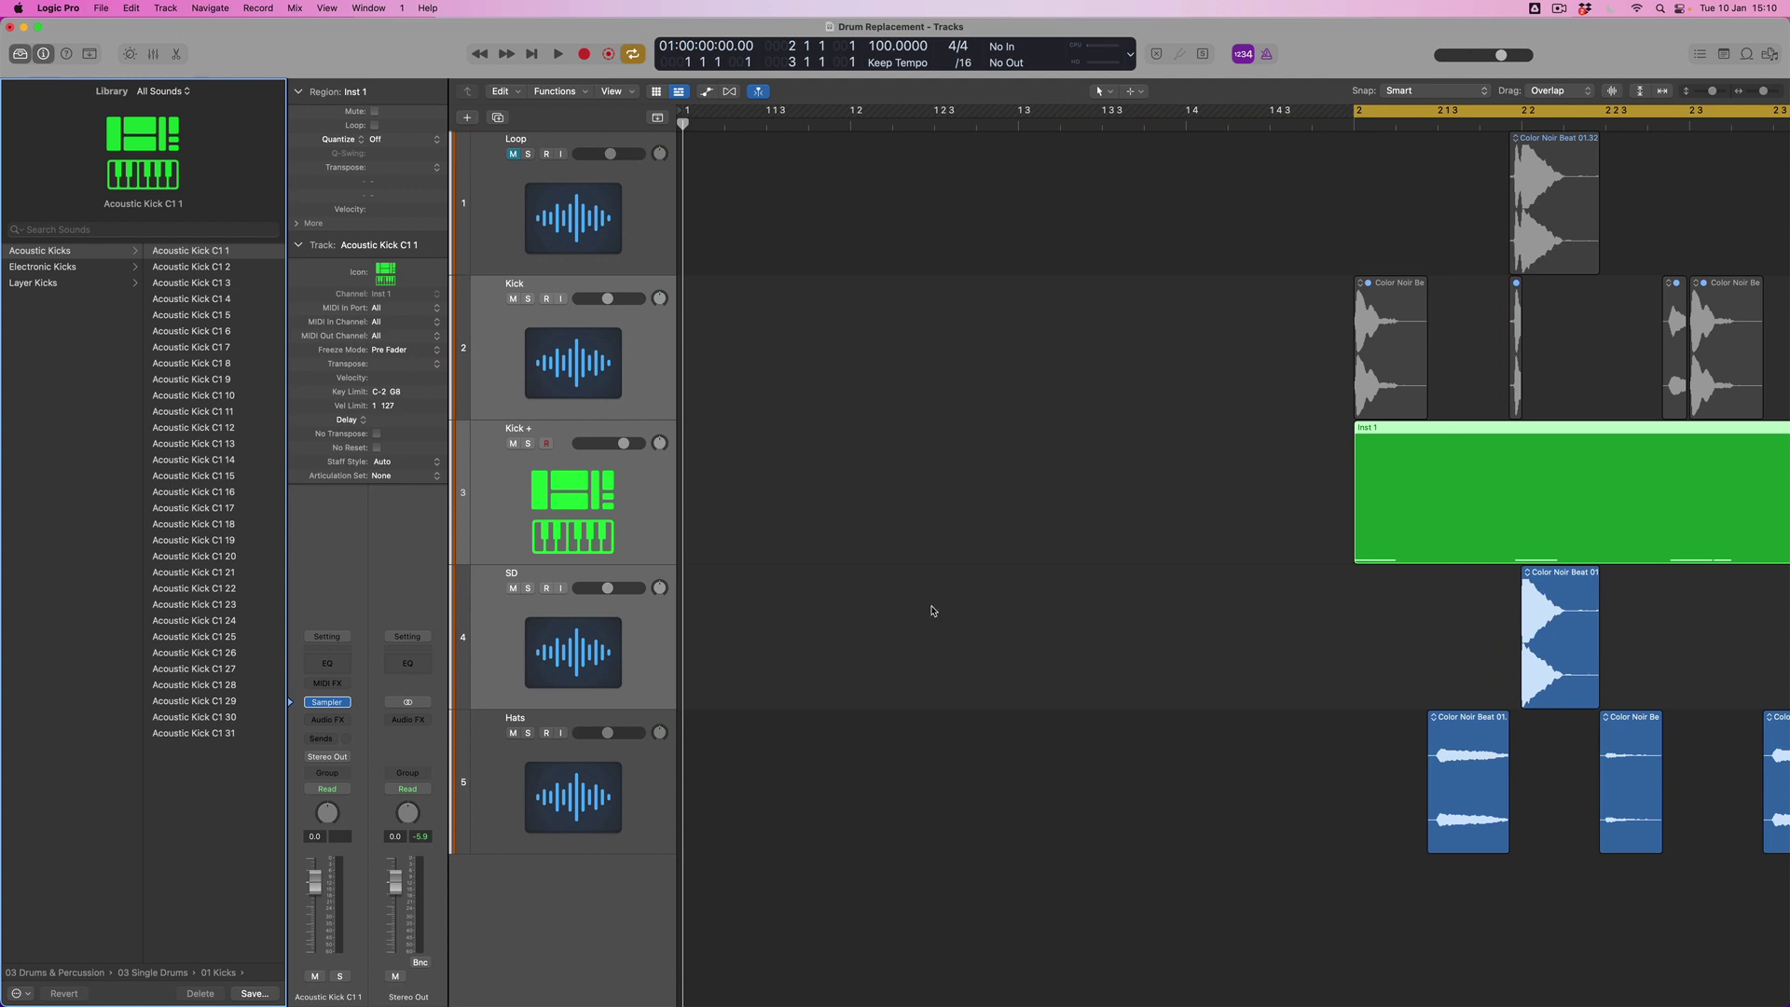
Step: Solo the Kick + track and play back its replacement kick
scroll(932, 610, "right", 1)
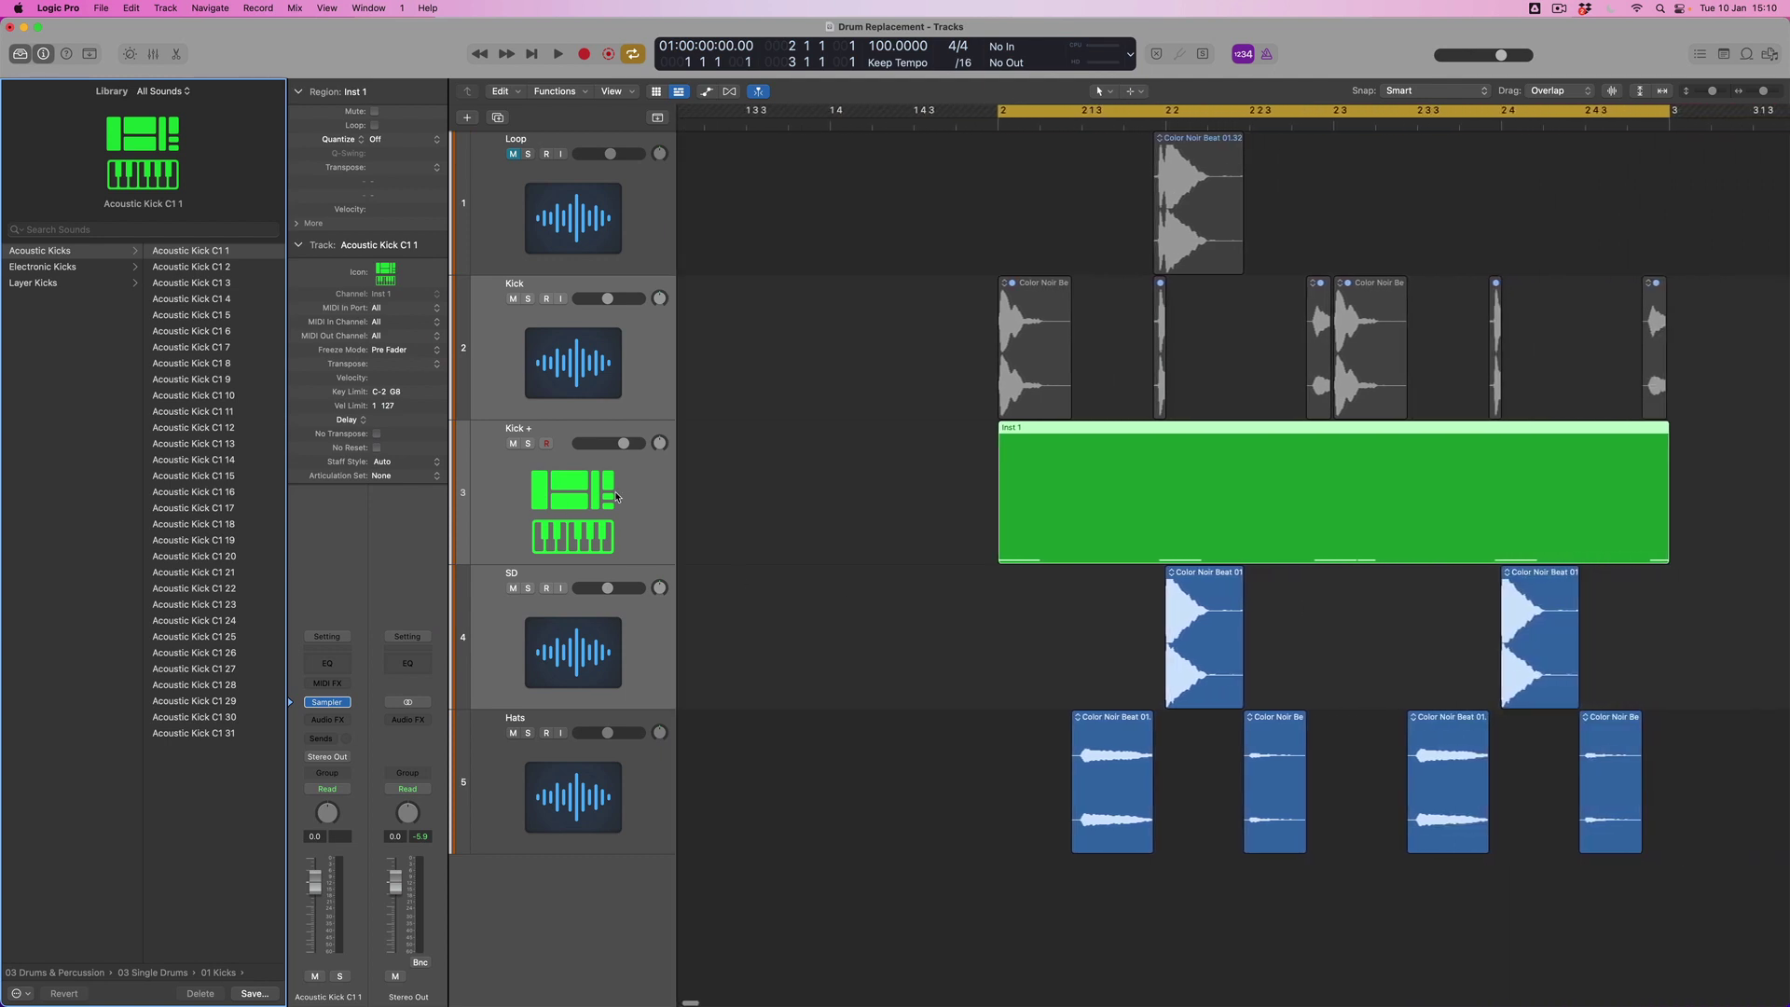
scroll(644, 488, "left", 1)
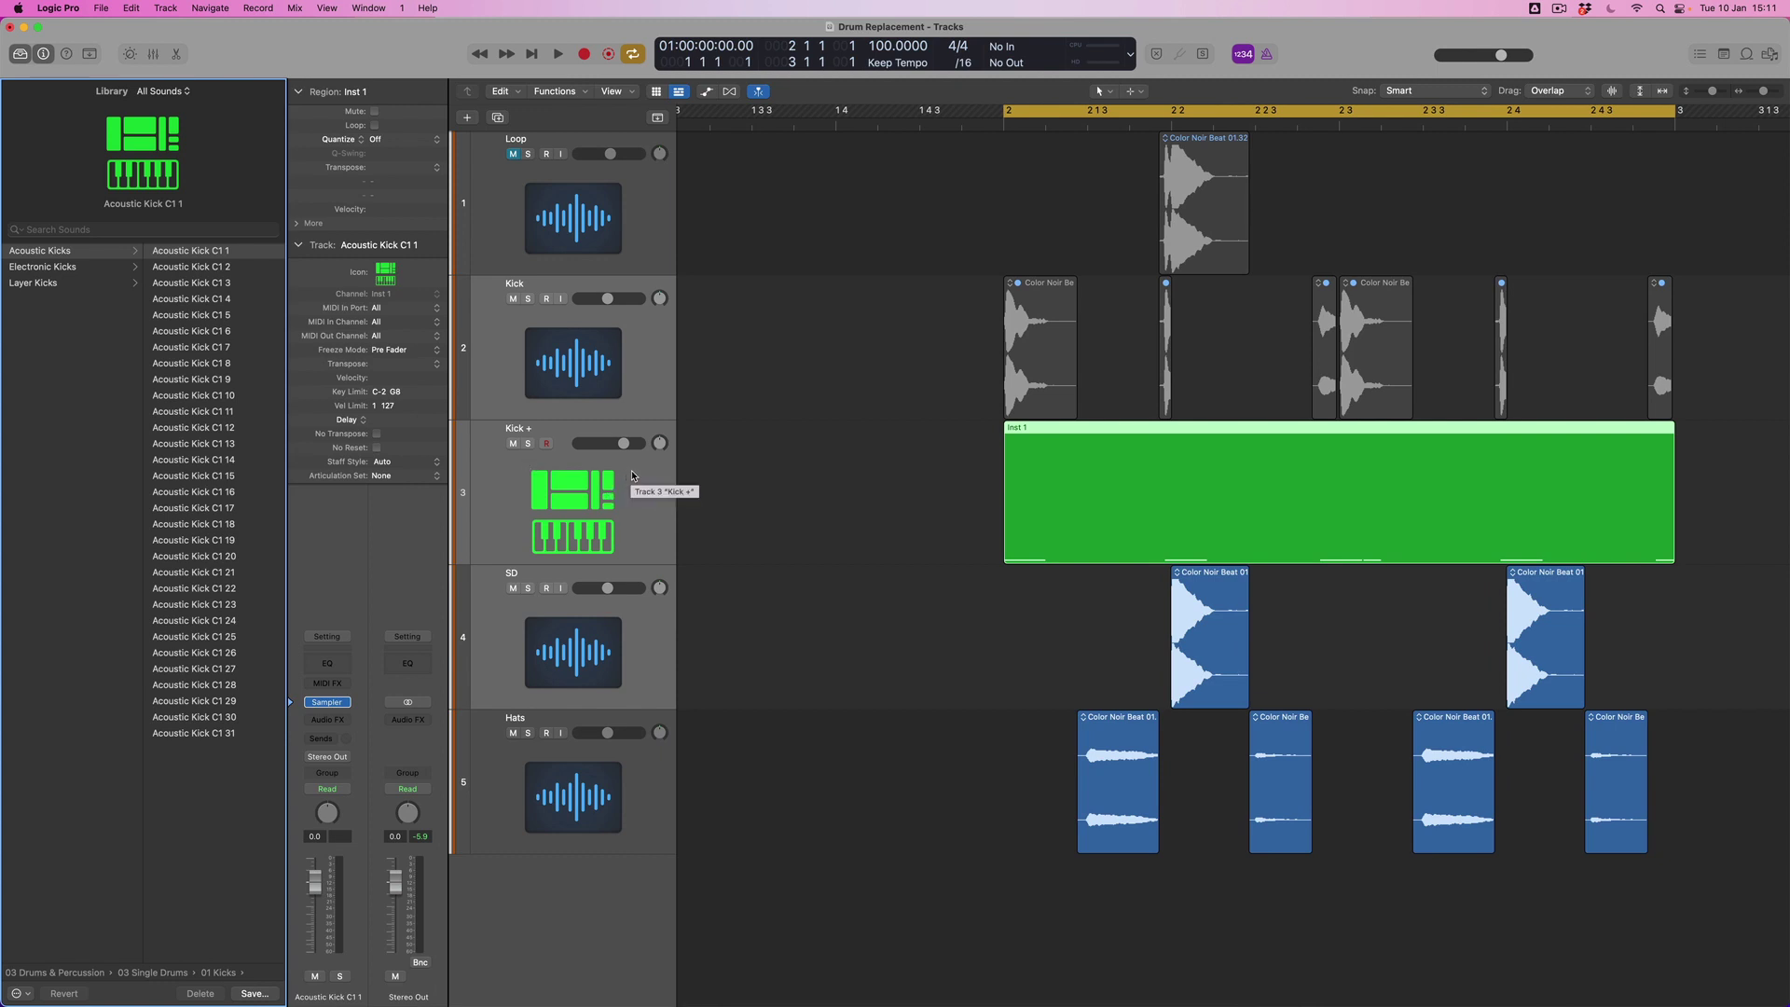
left_click(554, 460)
left_click(528, 444)
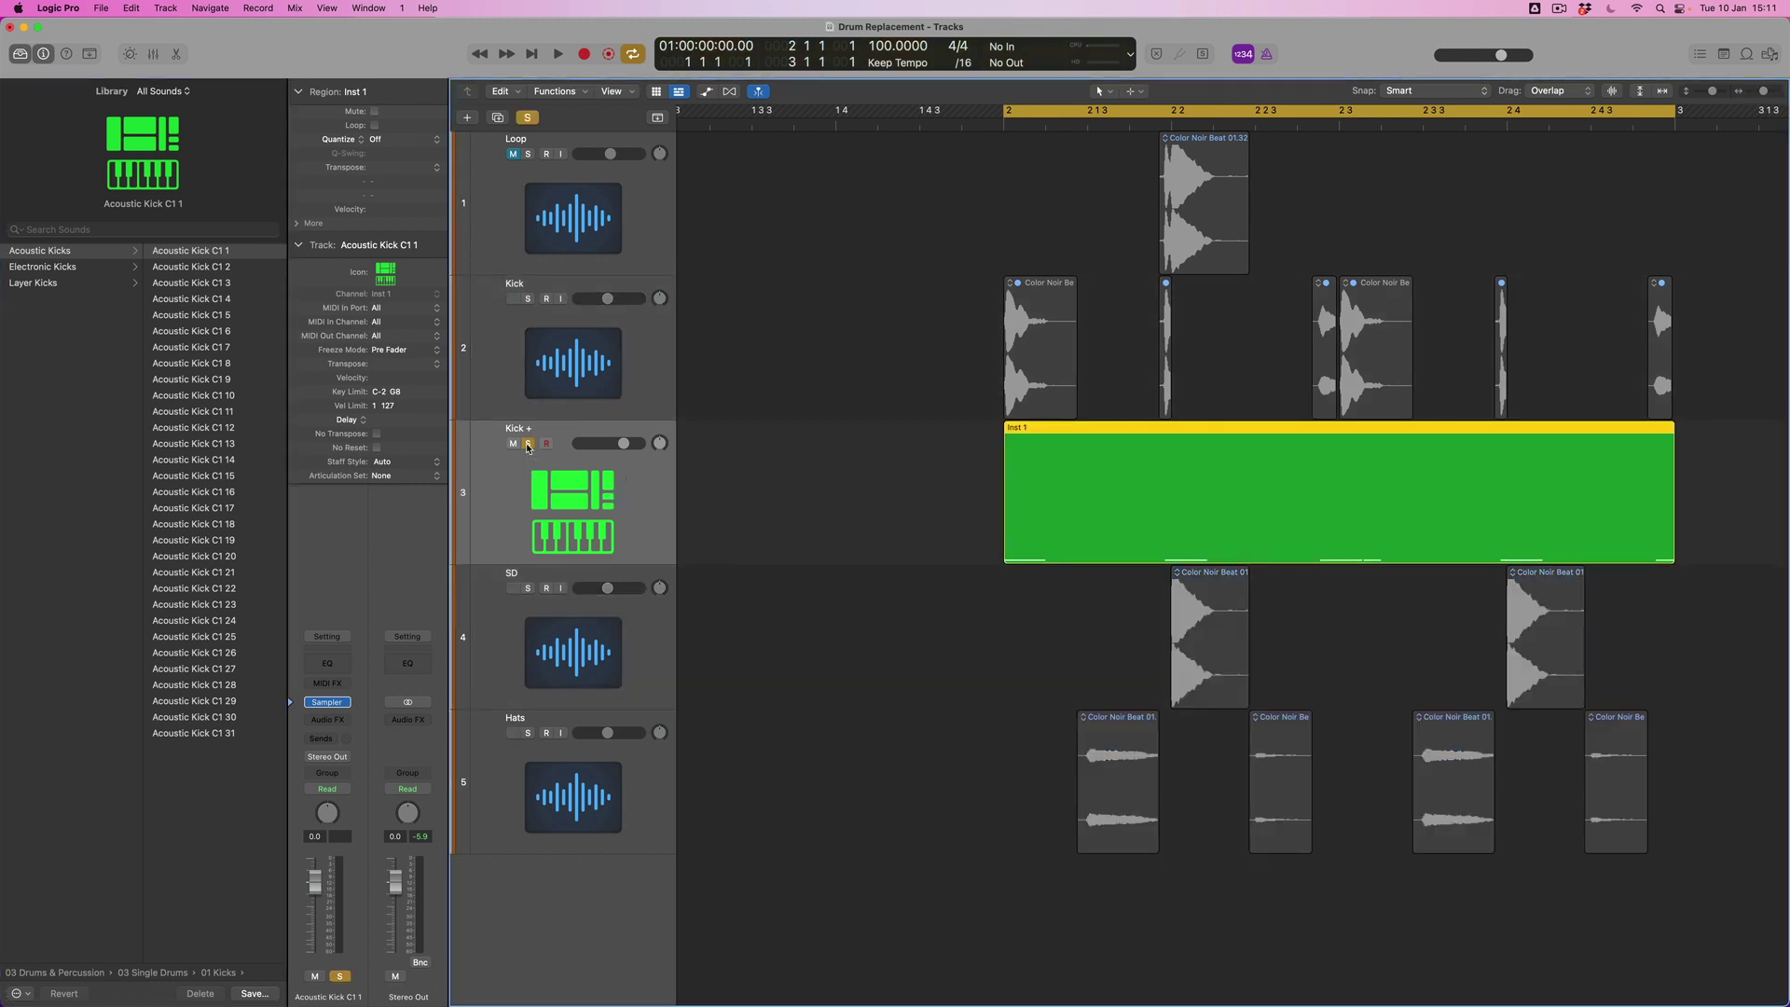
key("space")
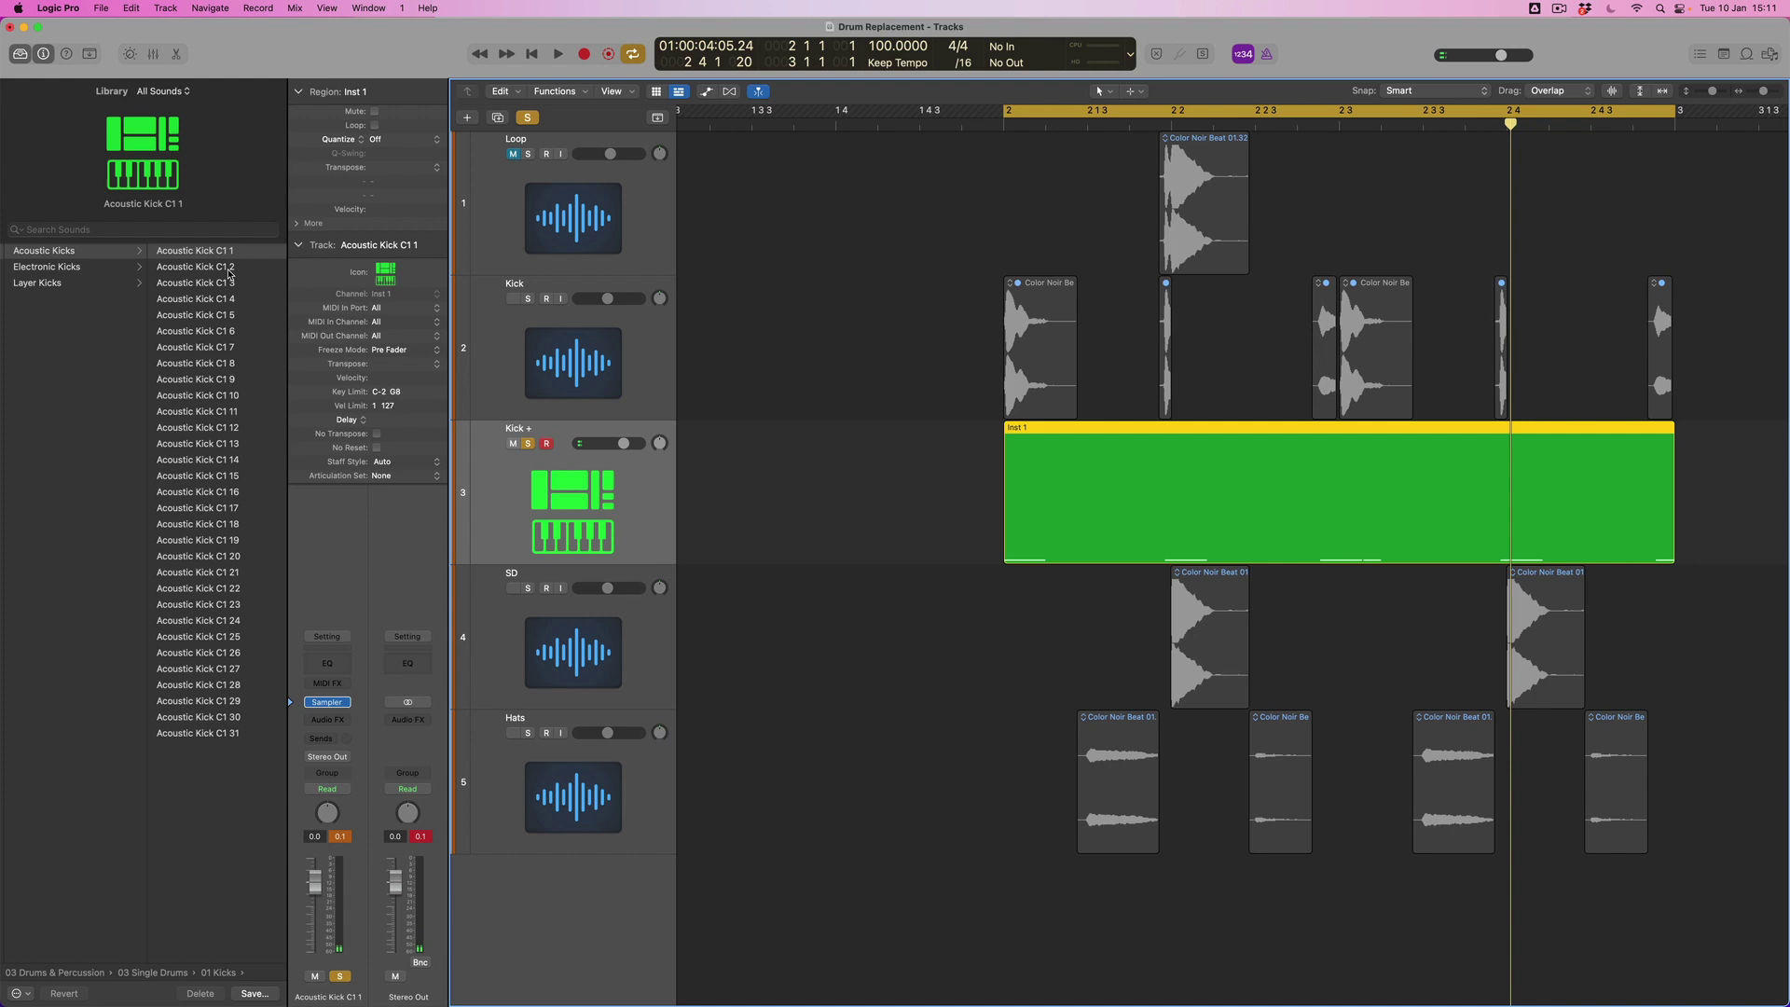
key("space")
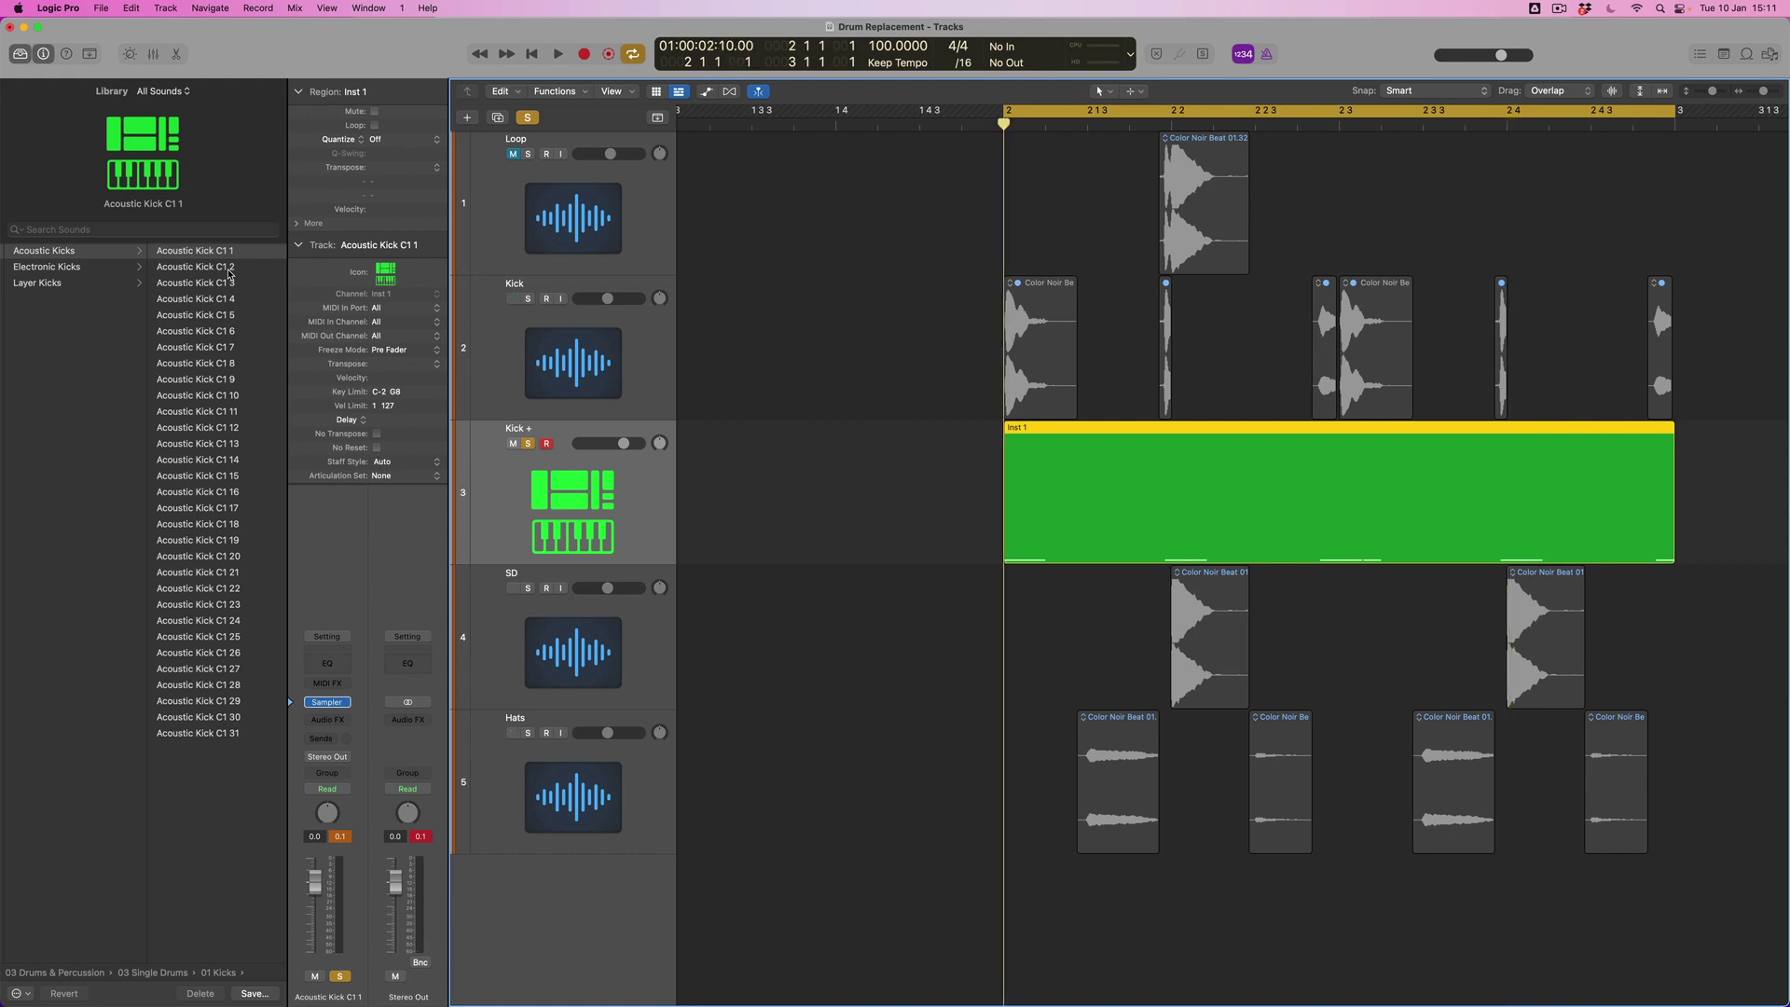
Step: Audition several acoustic kicks on the Kick + track during playback and load Acoustic Kick C1 19
key("space")
left_click(222, 268)
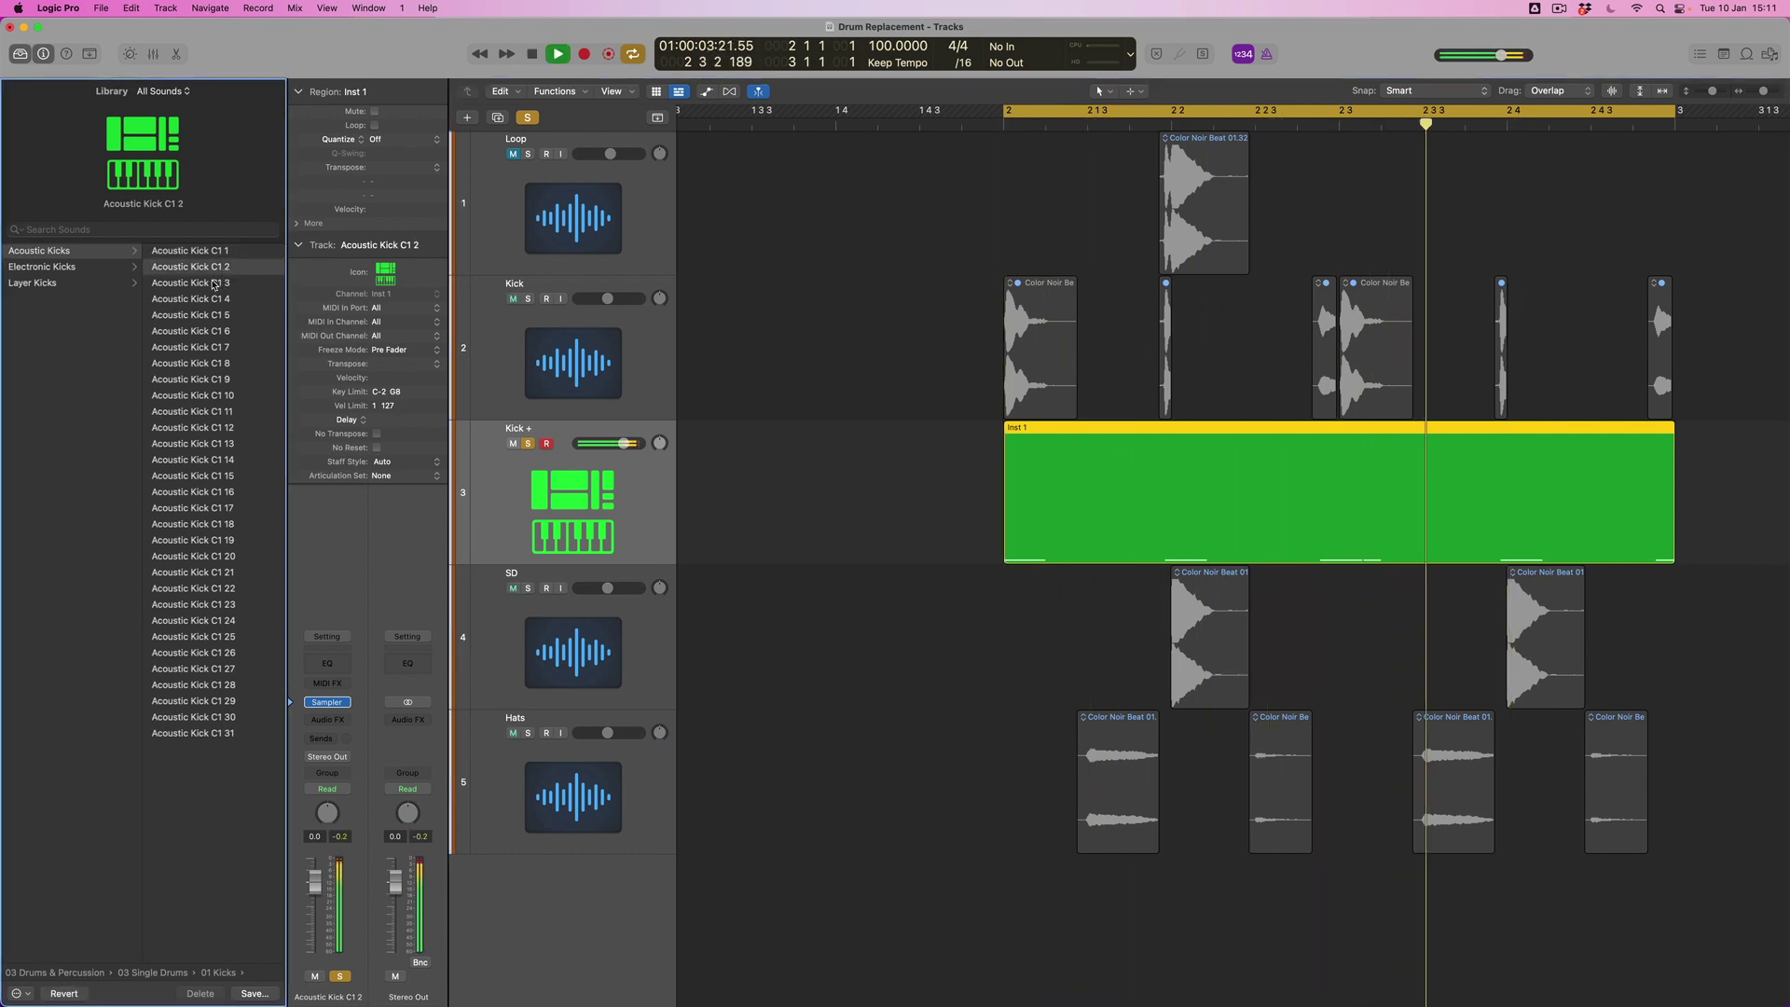
left_click(201, 284)
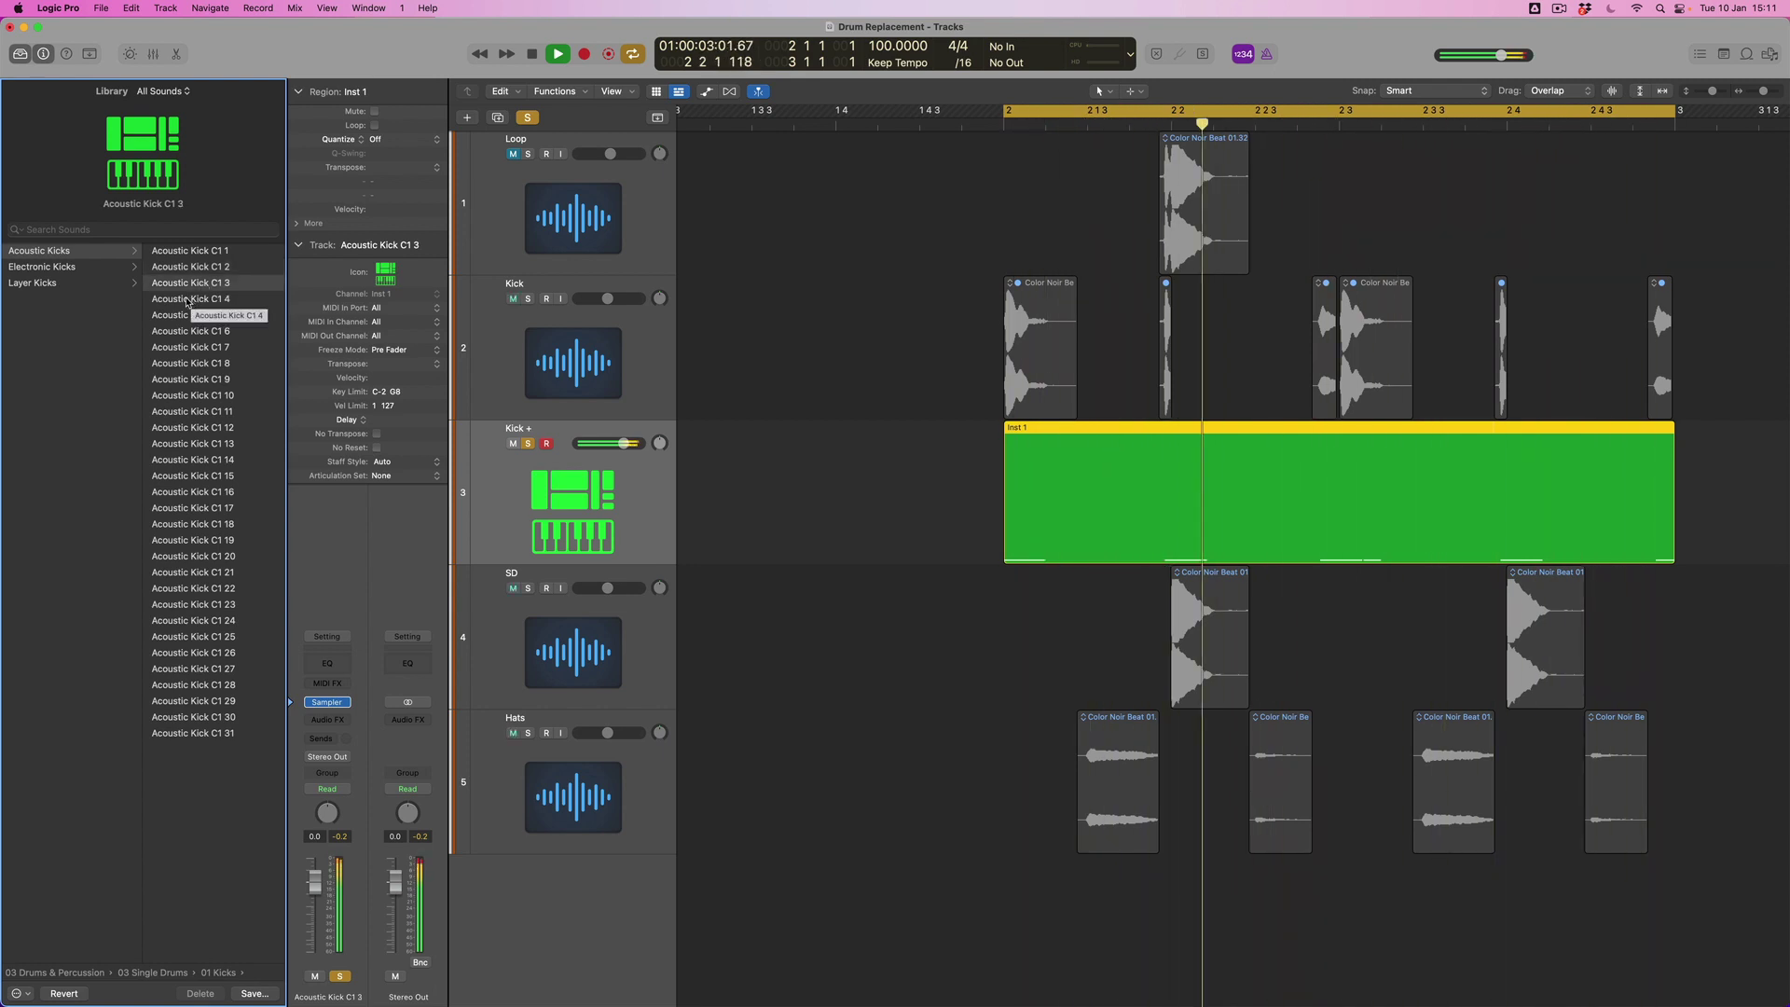
left_click(185, 300)
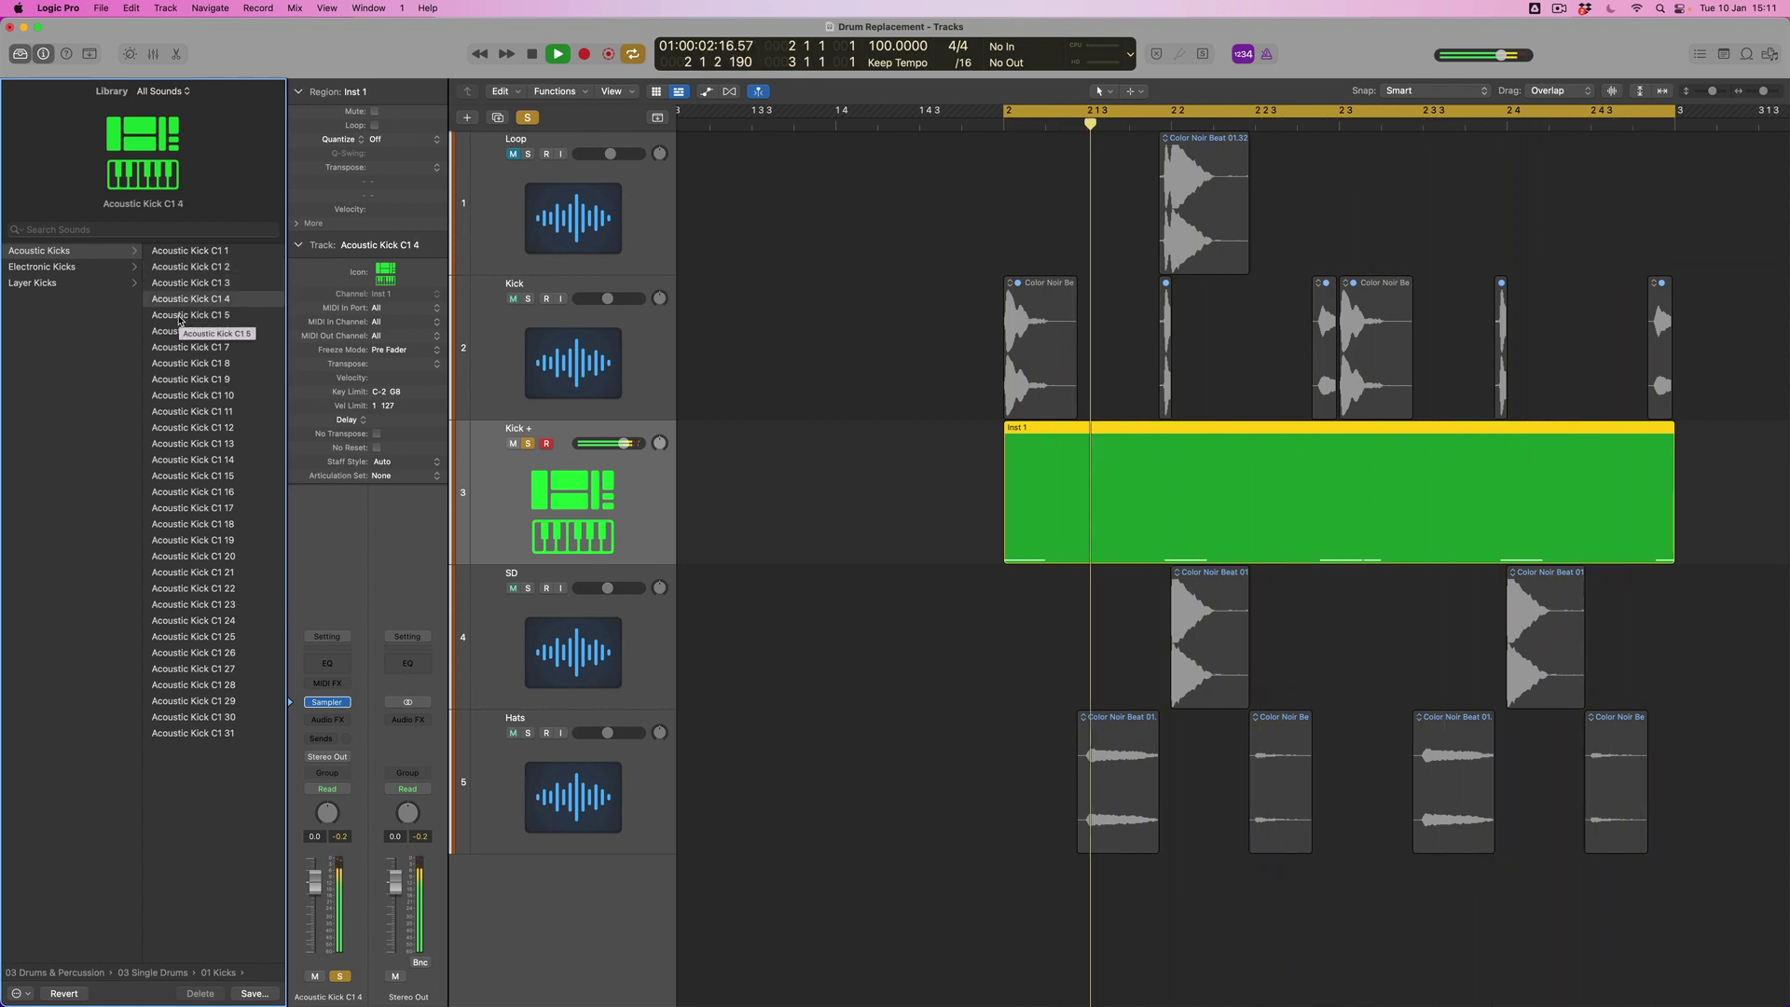
left_click(212, 542)
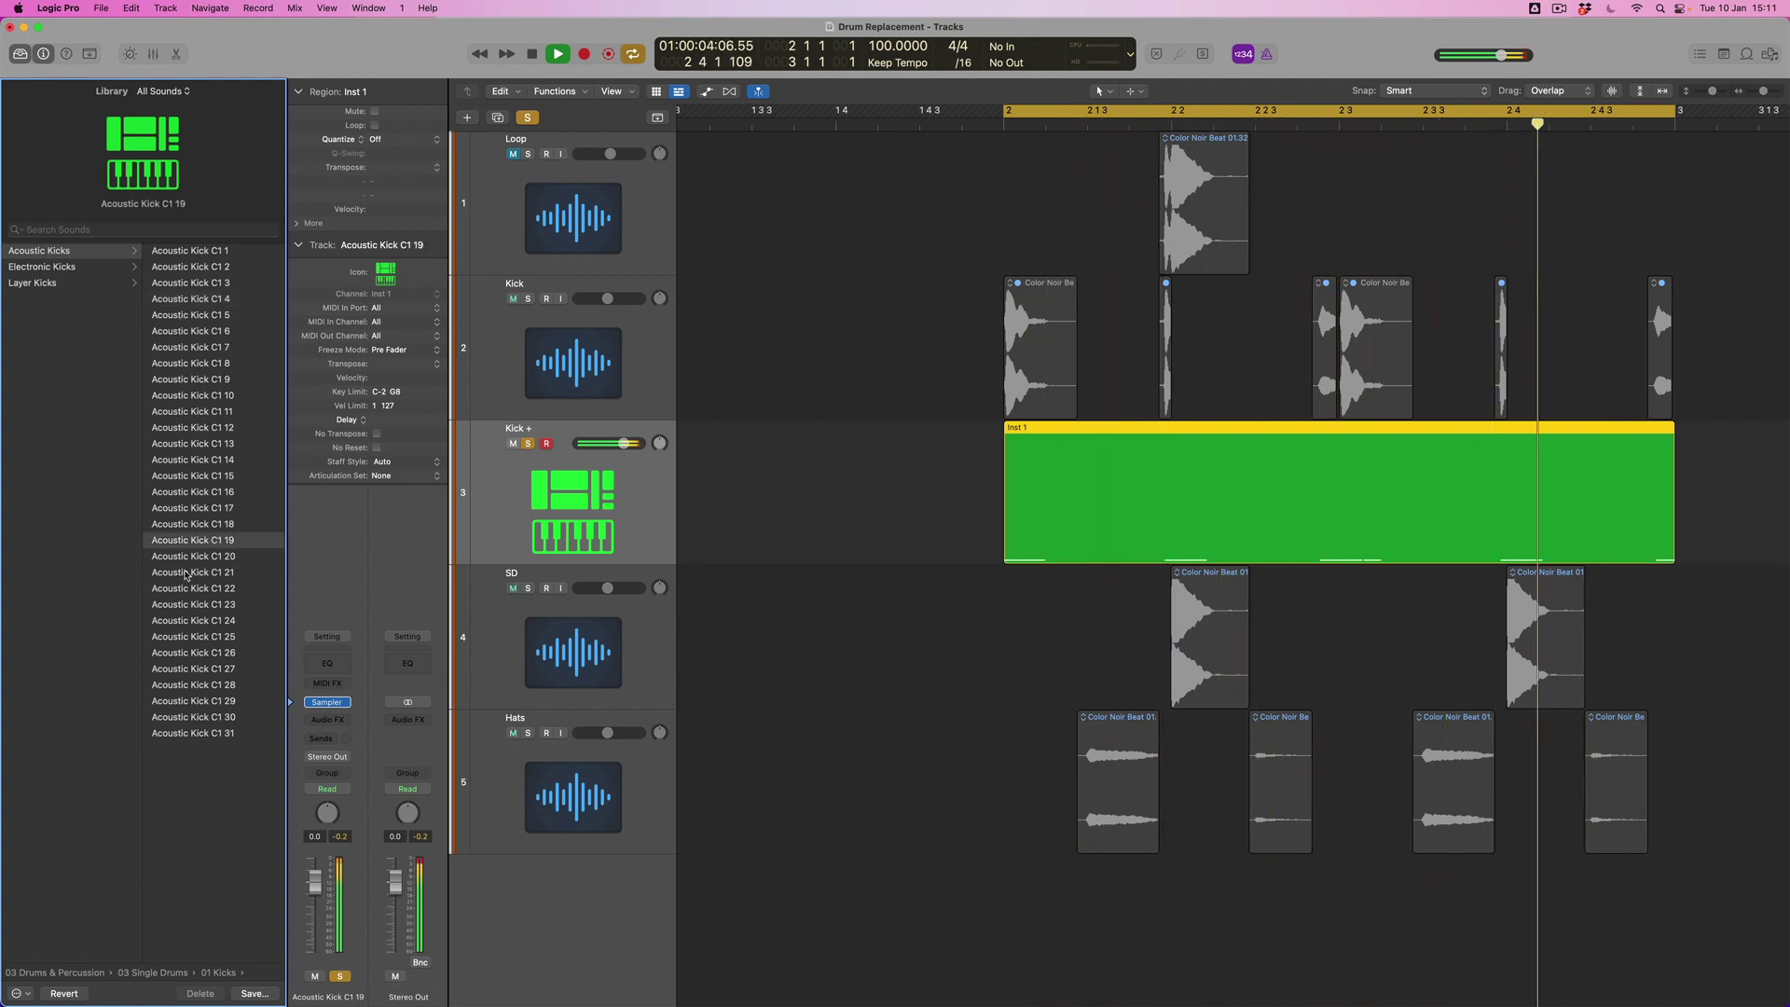
key("space")
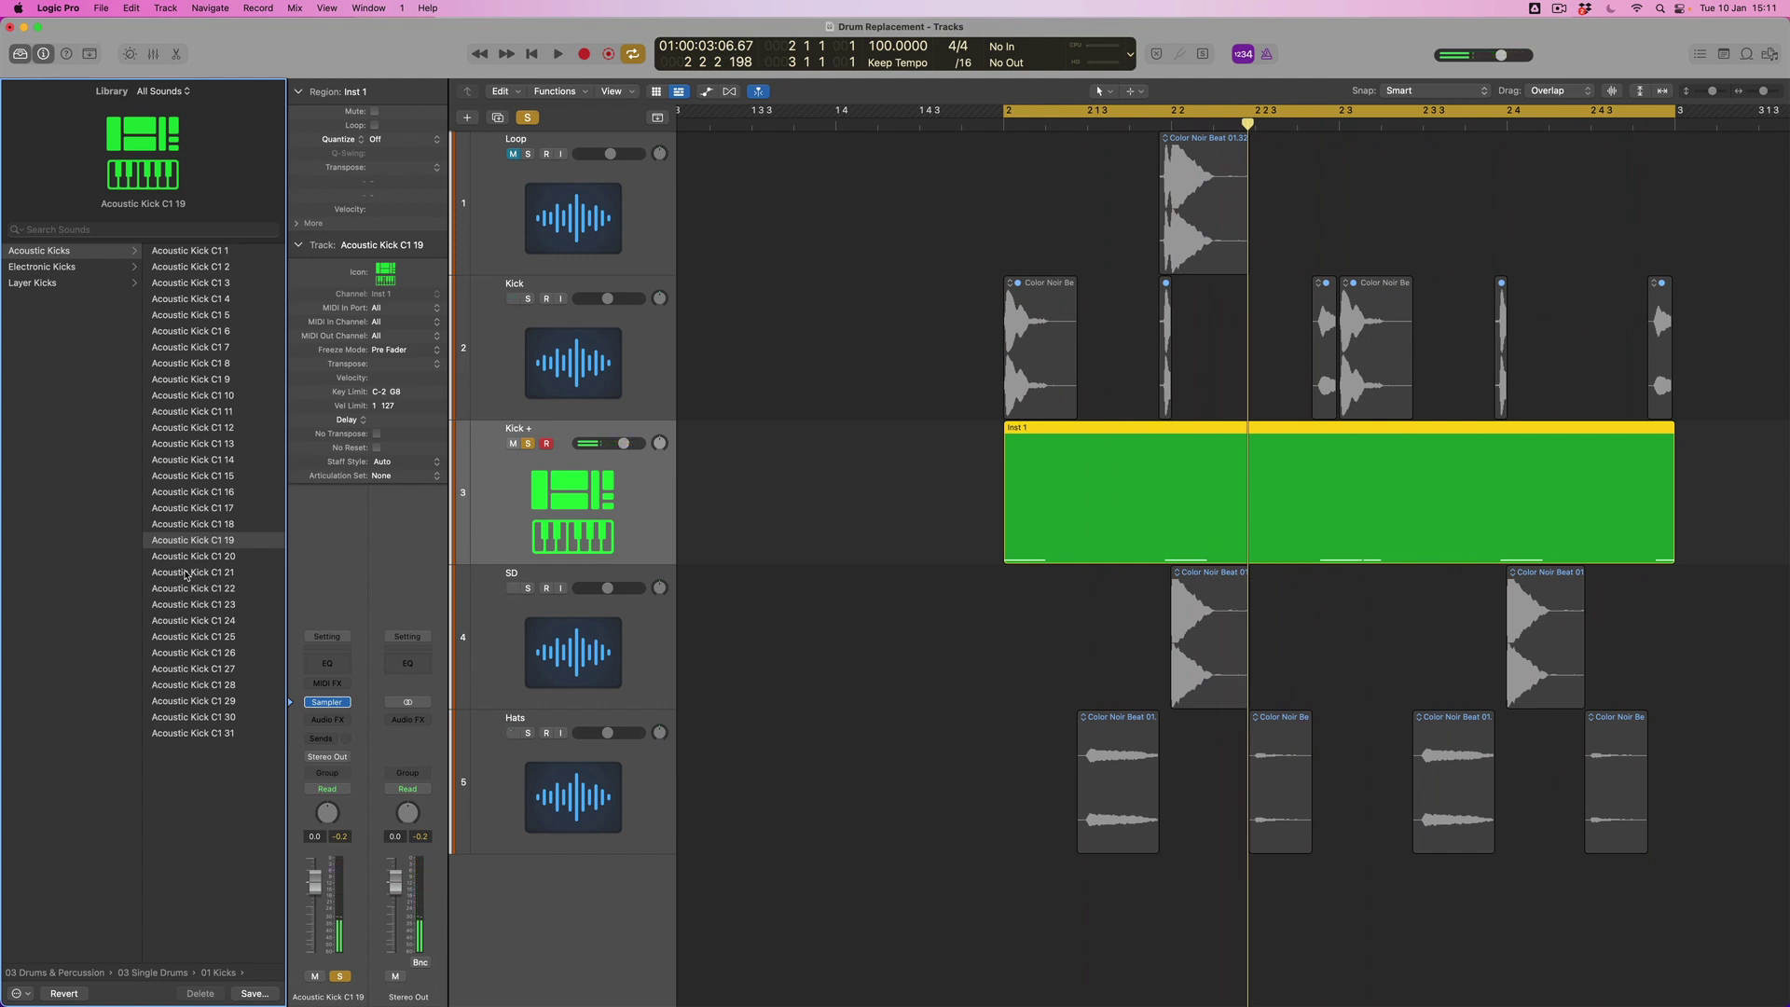
Step: In the Kick + region's Piano Roll, shorten the quiet notes just before beat 3 and at the region's end so neither overlaps its following boundary
double_click(1165, 430)
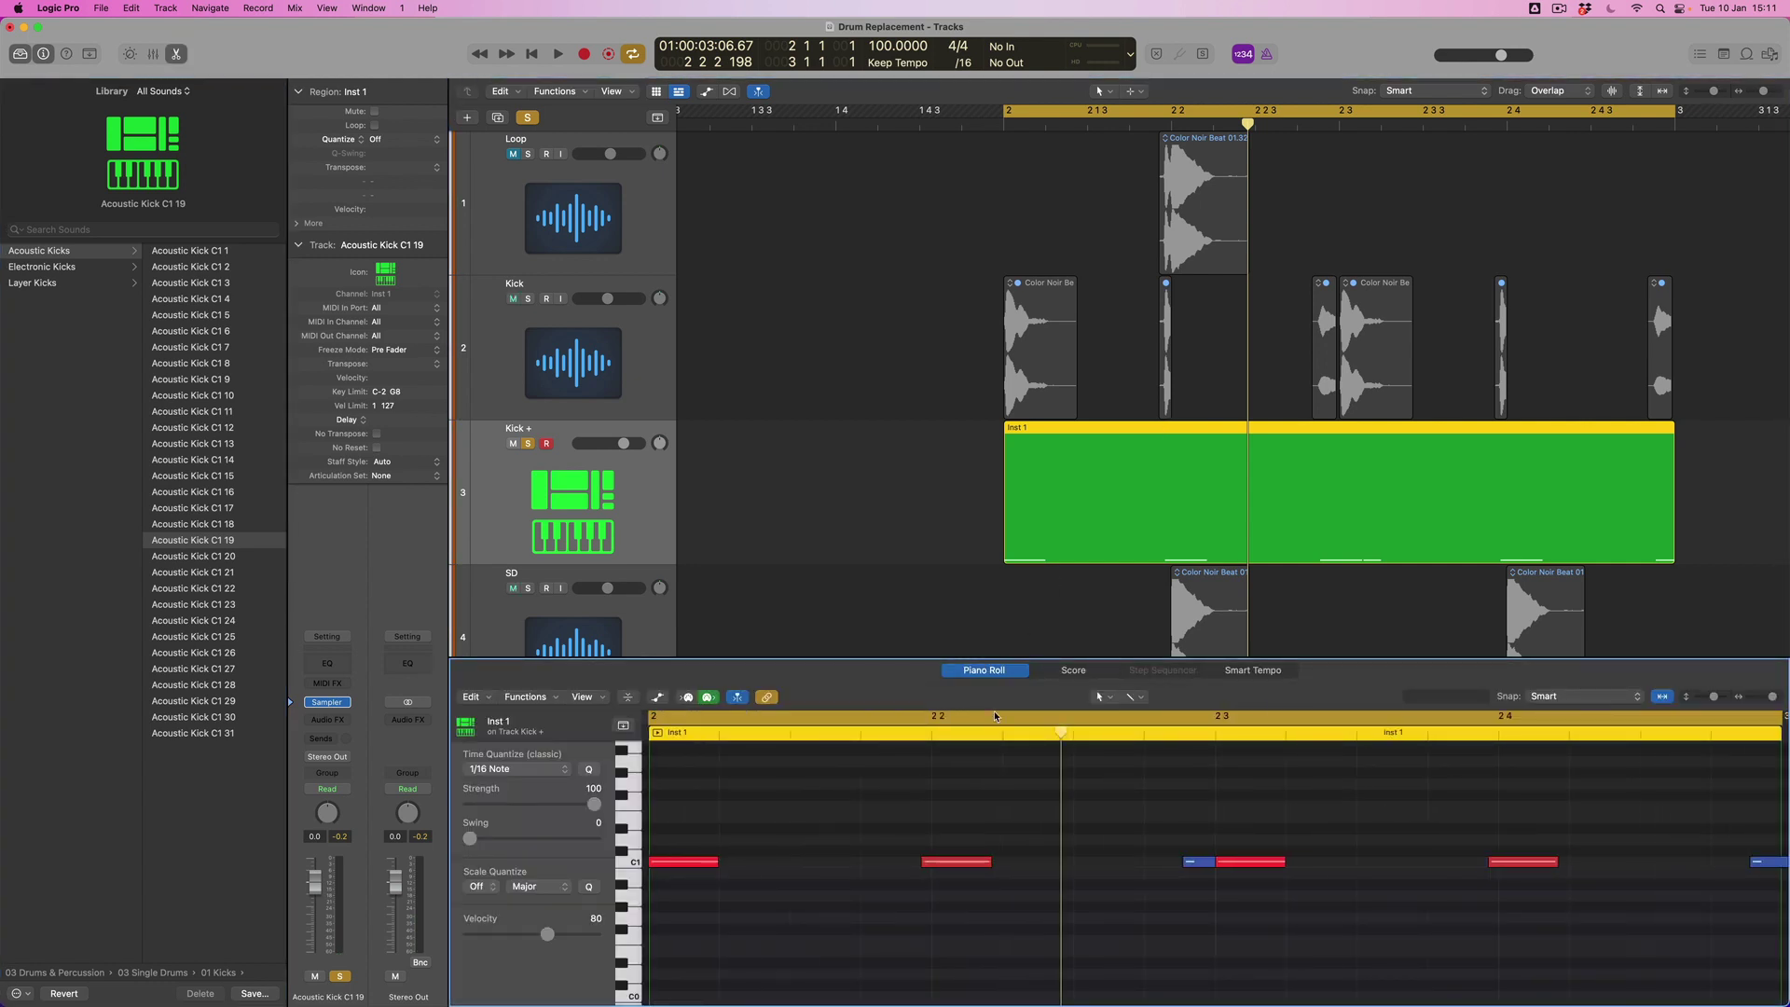
left_click_drag(1212, 863, 1204, 873)
scroll(899, 523, "right", 3)
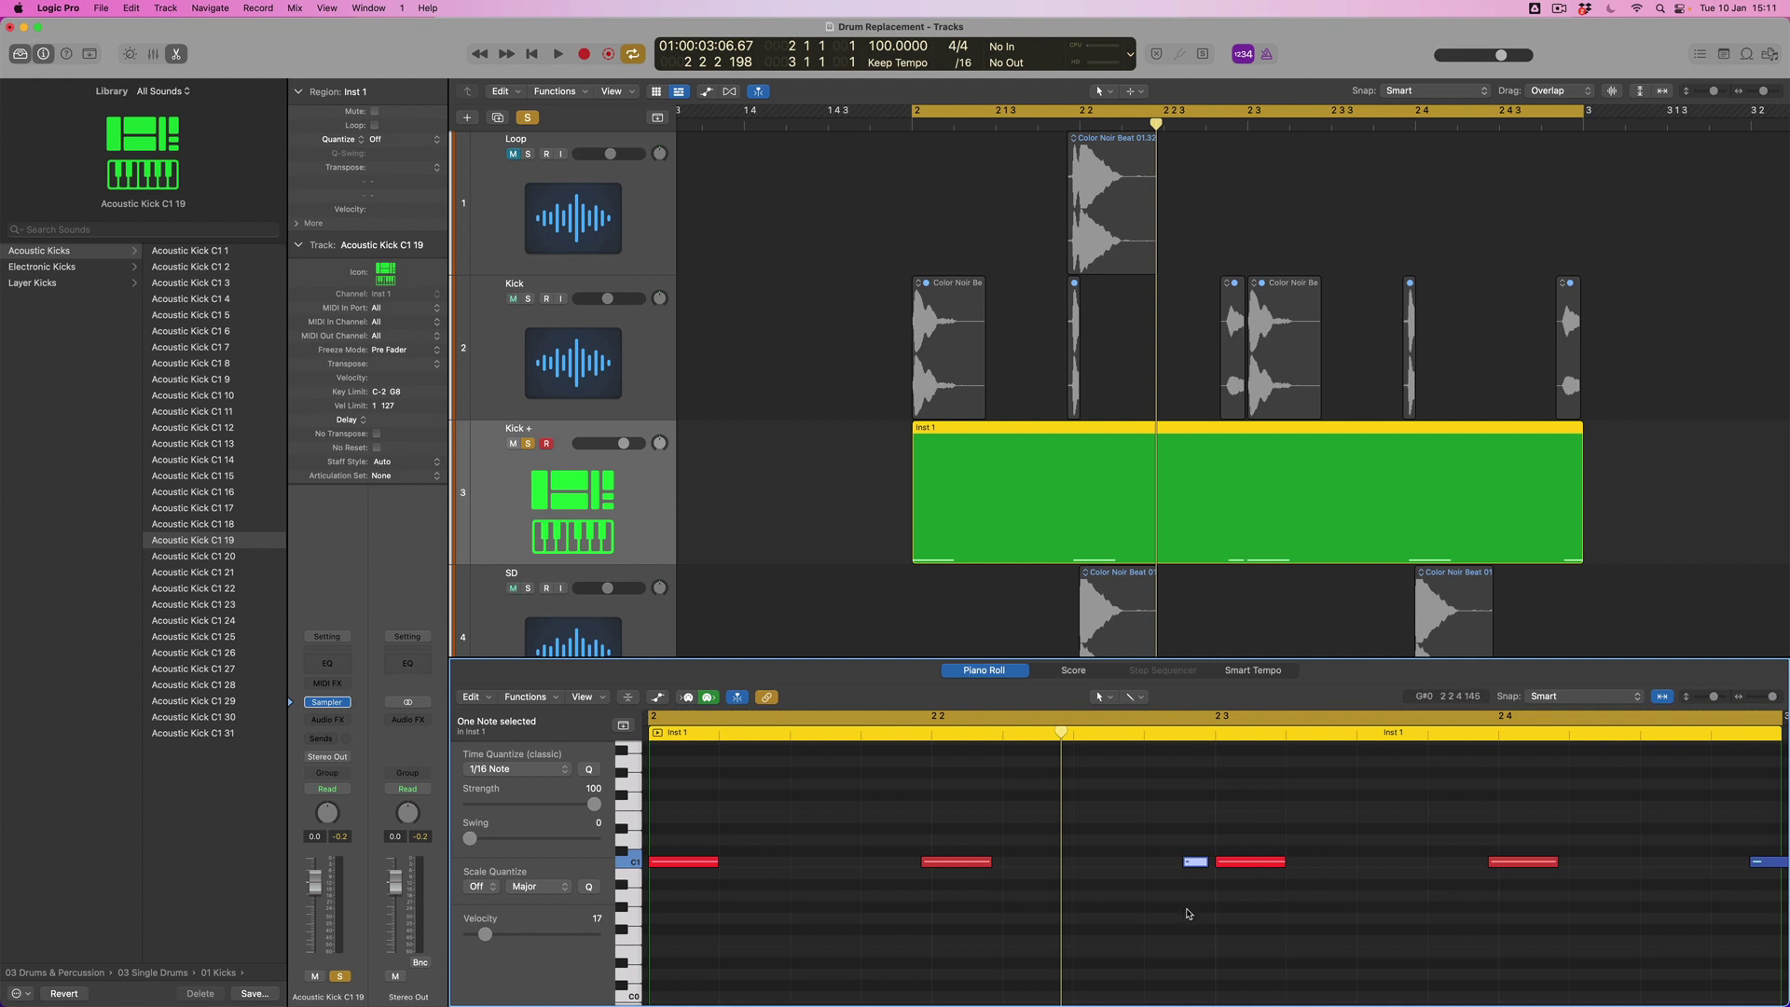
scroll(1189, 914, "right", 3)
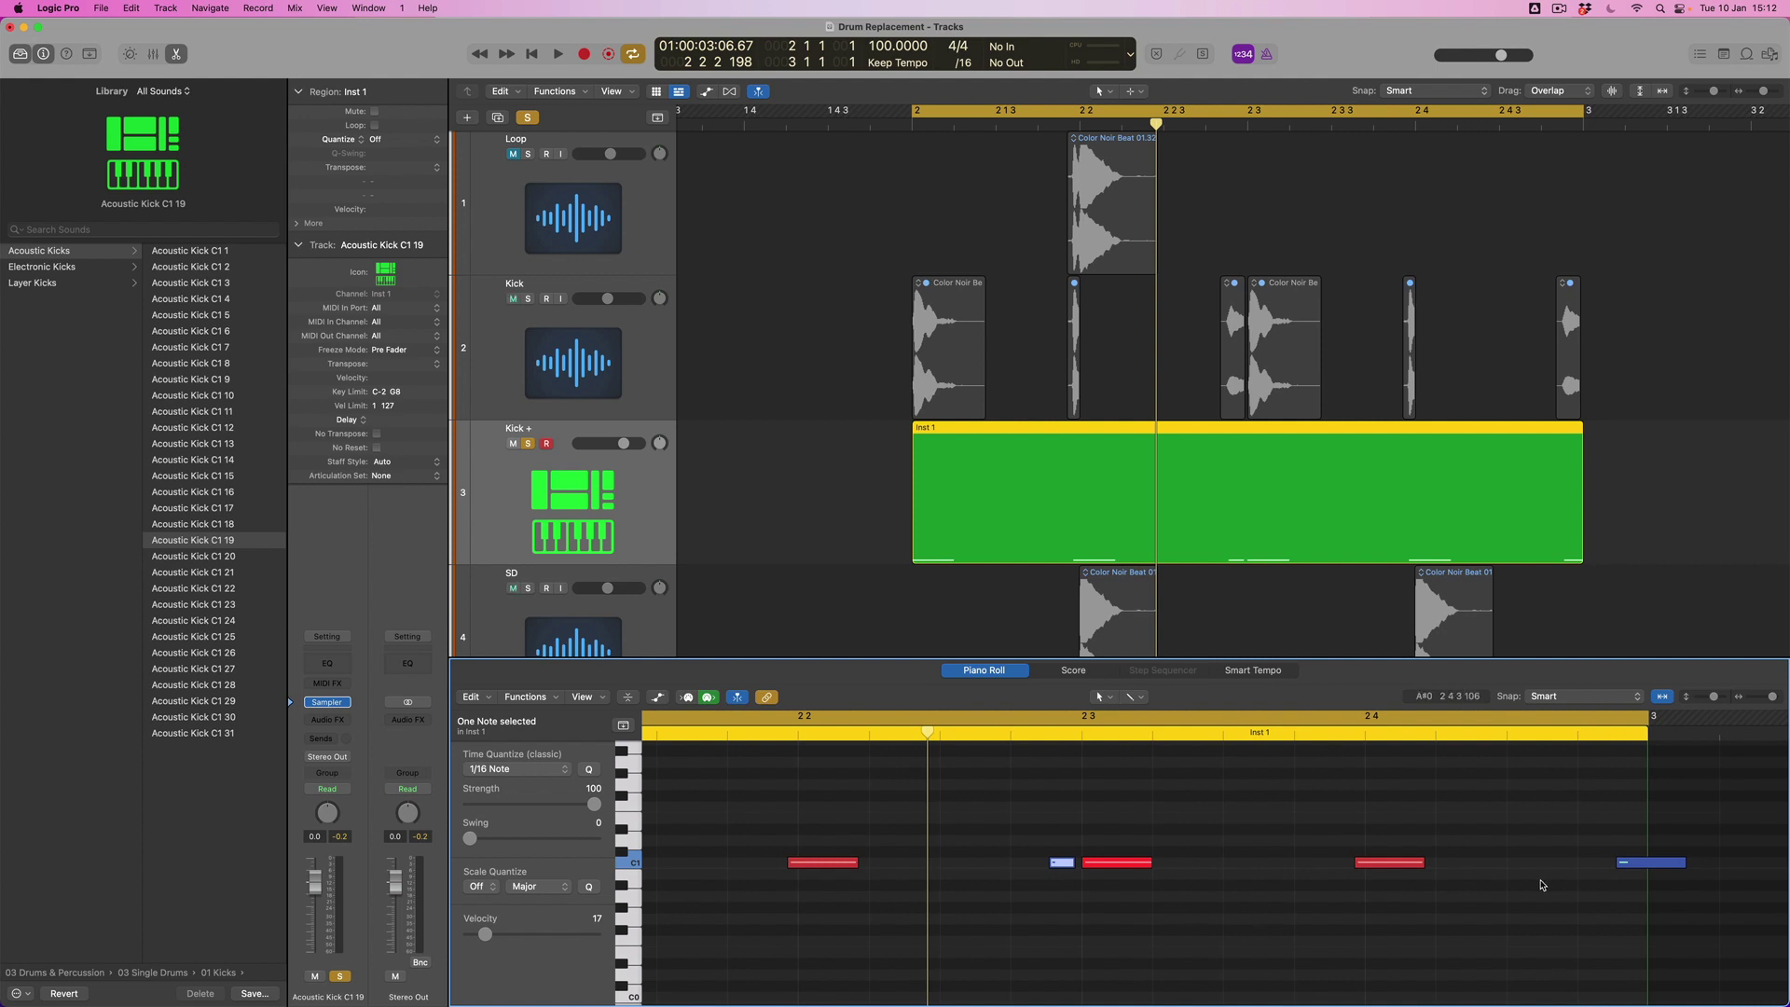
left_click(1681, 863)
left_click_drag(1683, 865, 1638, 864)
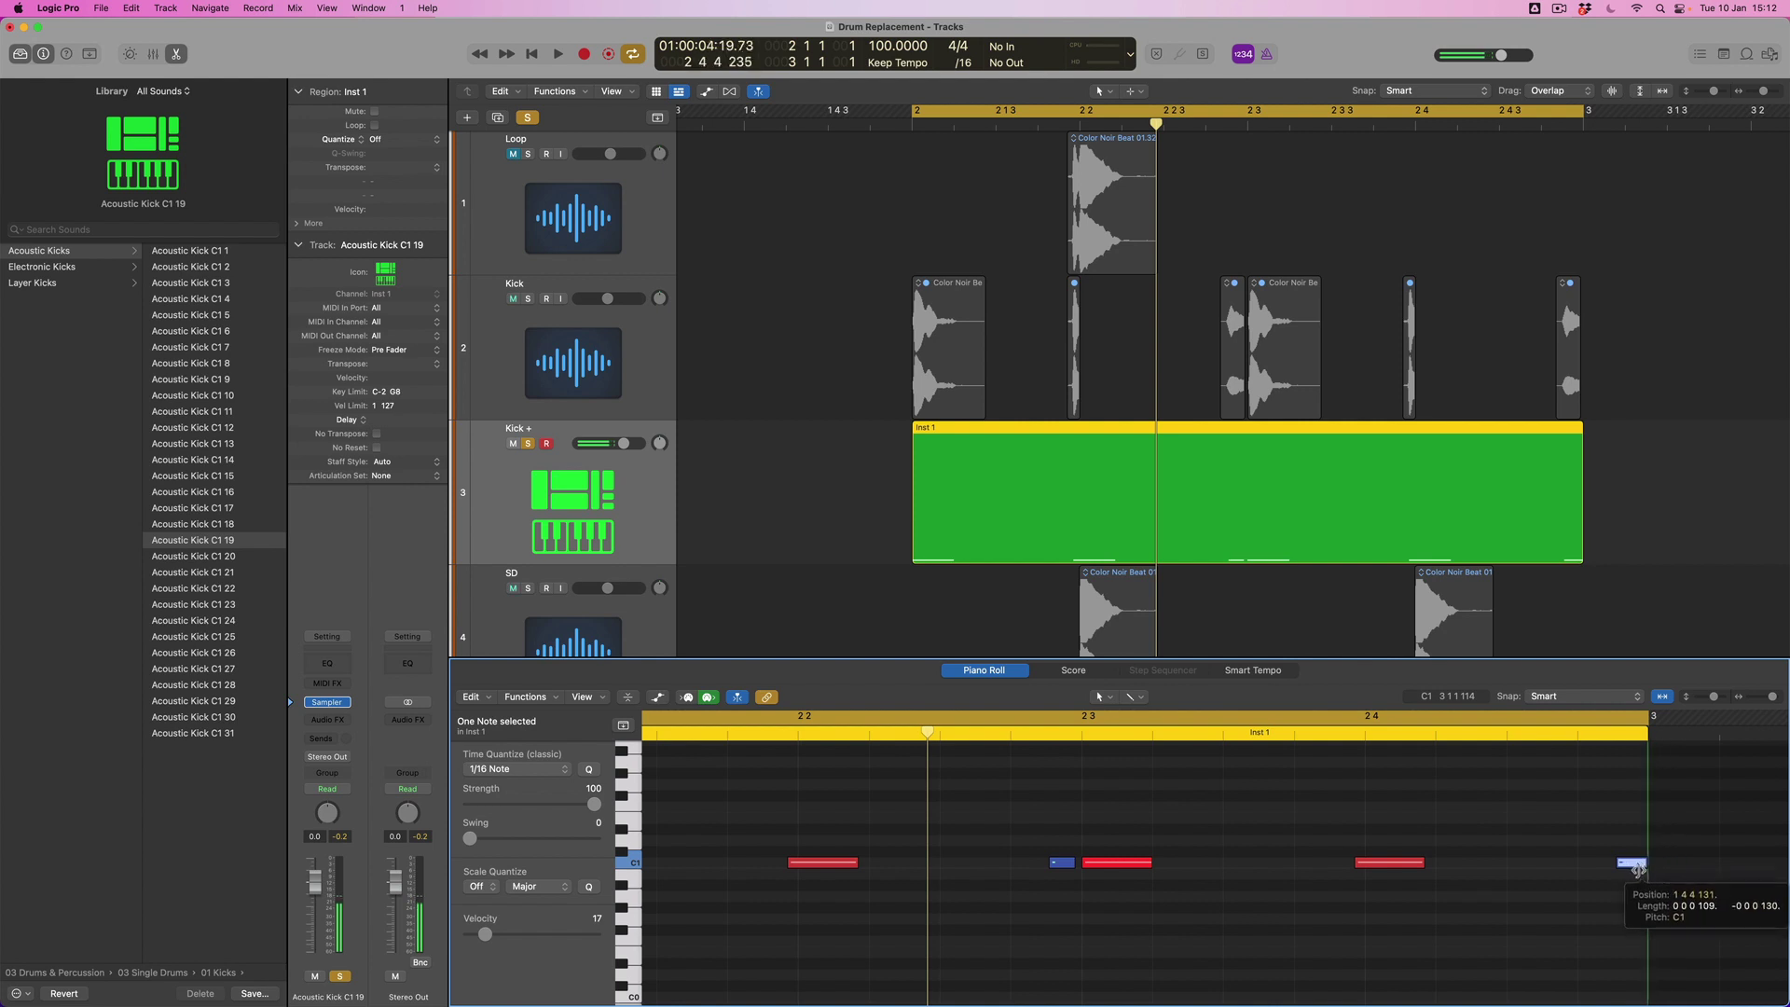
Step: Raise the velocity of the two quiet kick notes to 54 and nudge it slightly higher during playback
left_click(1053, 864)
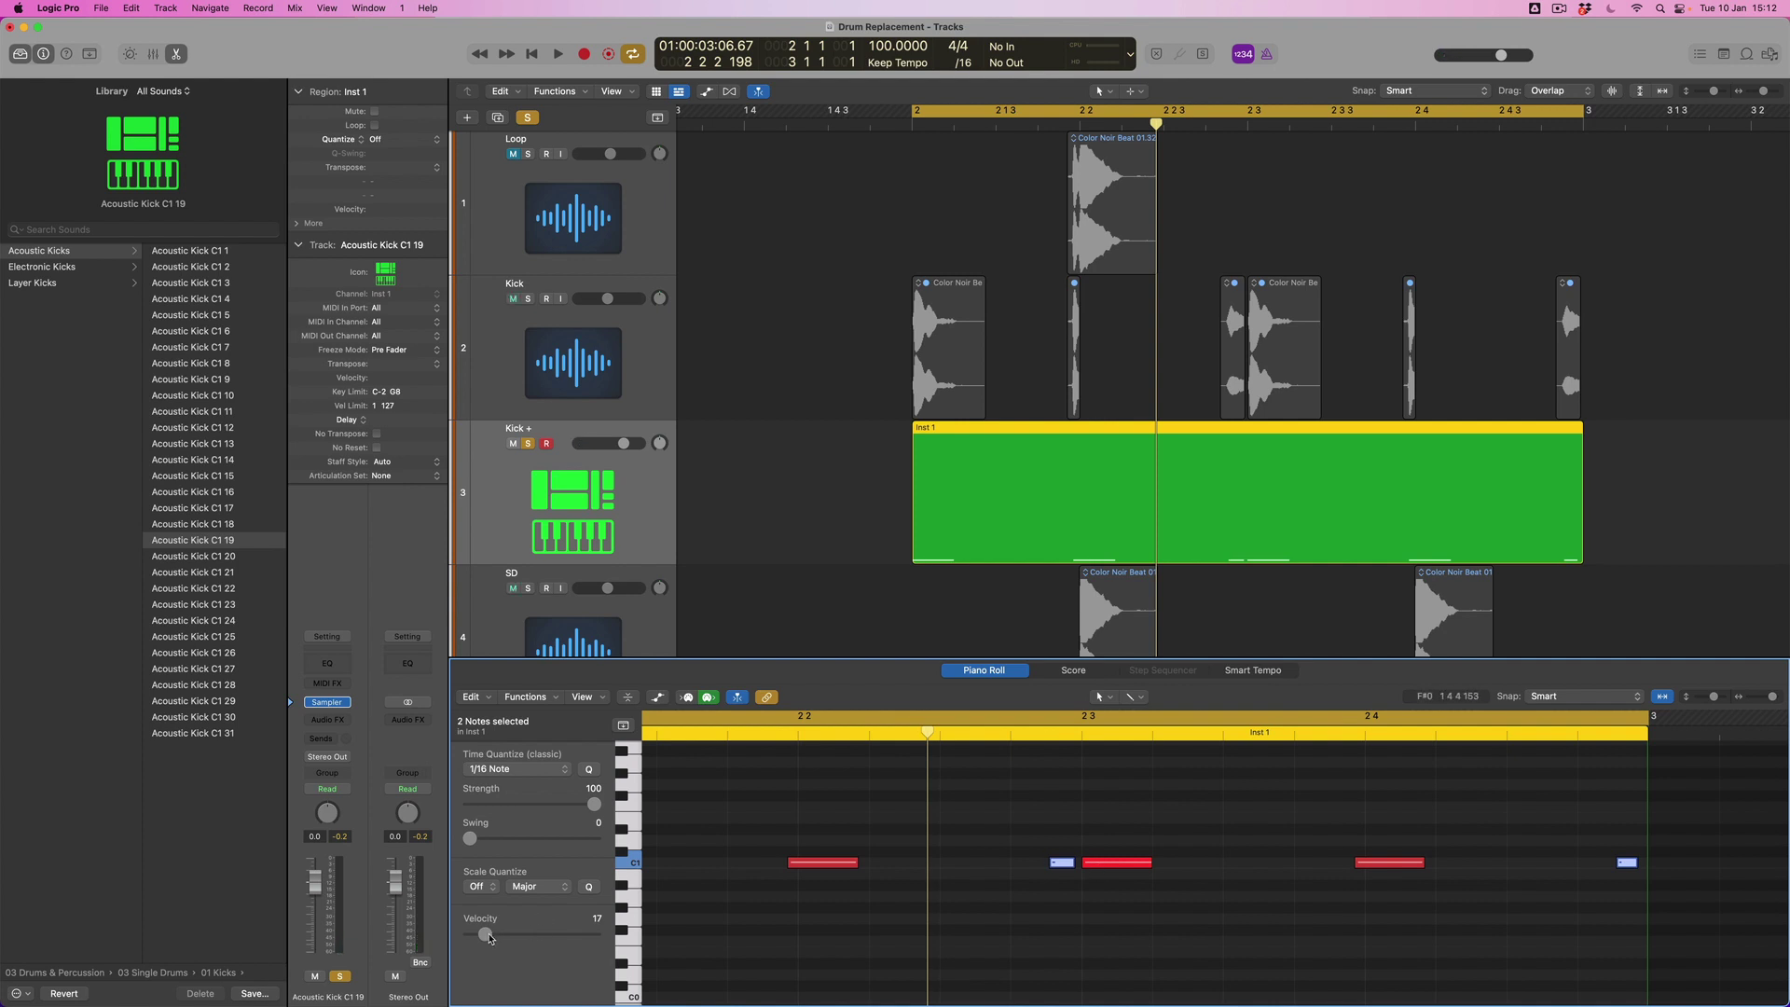
left_click_drag(489, 937, 528, 939)
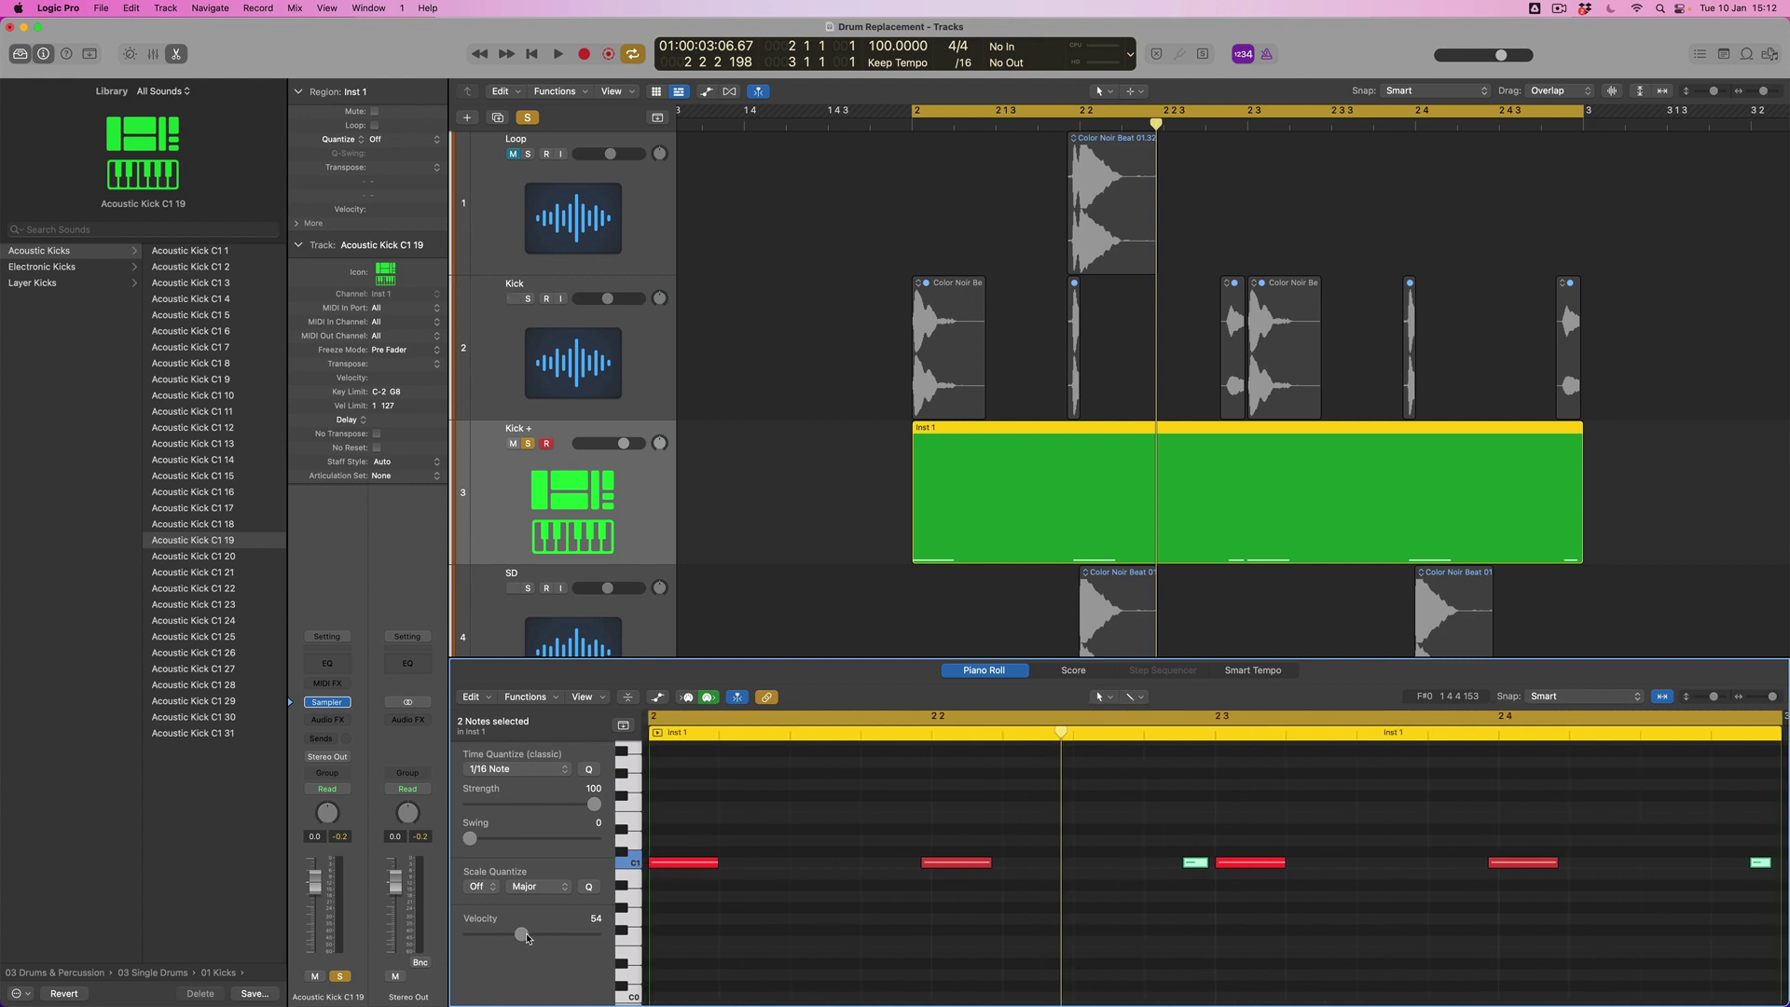
key("space")
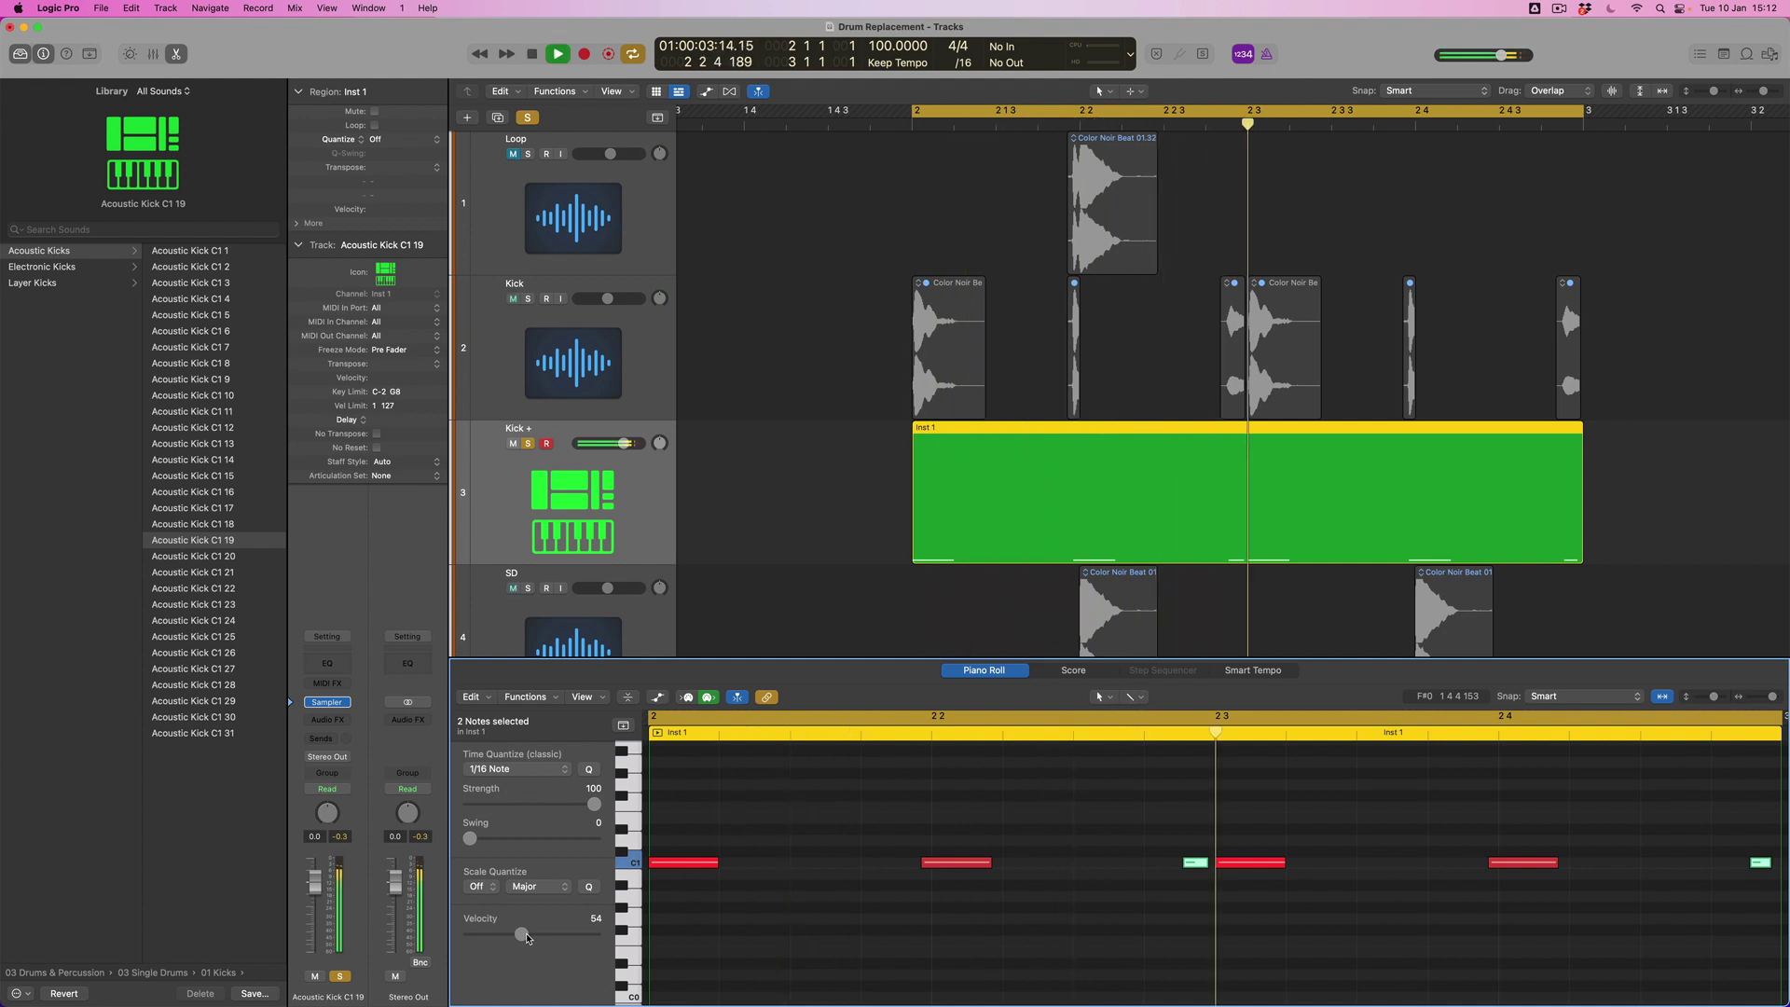
left_click_drag(527, 937, 533, 938)
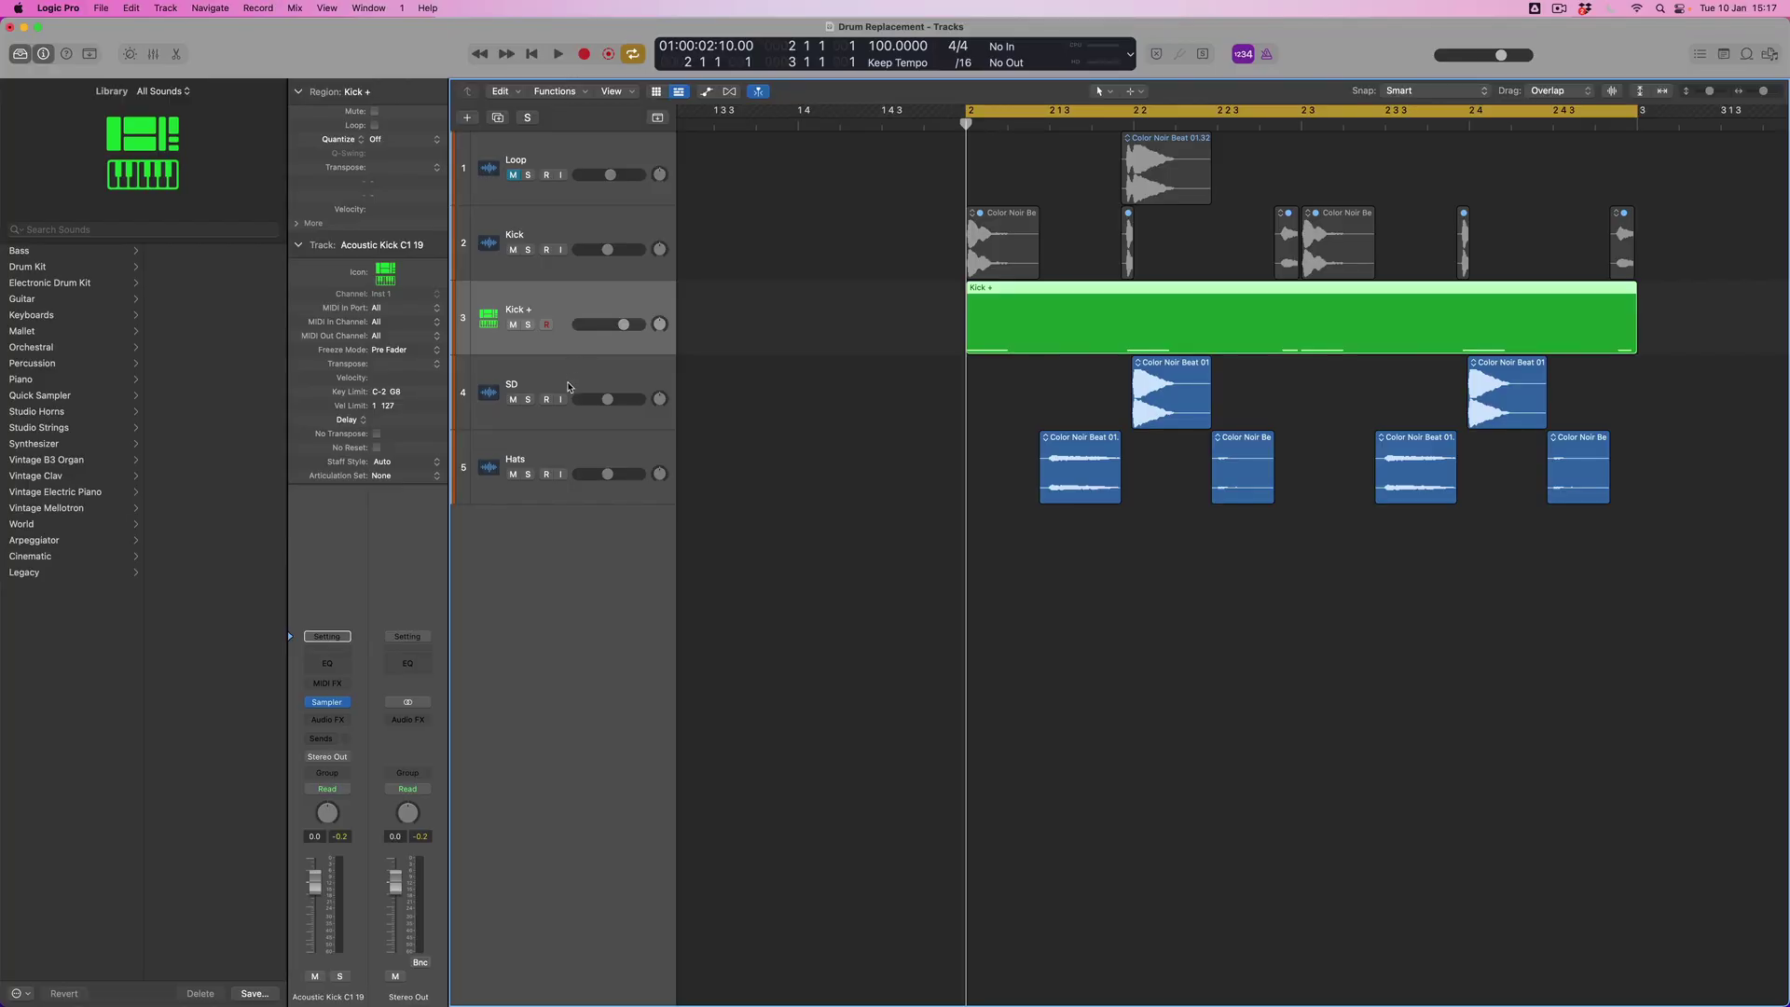
left_click(567, 386)
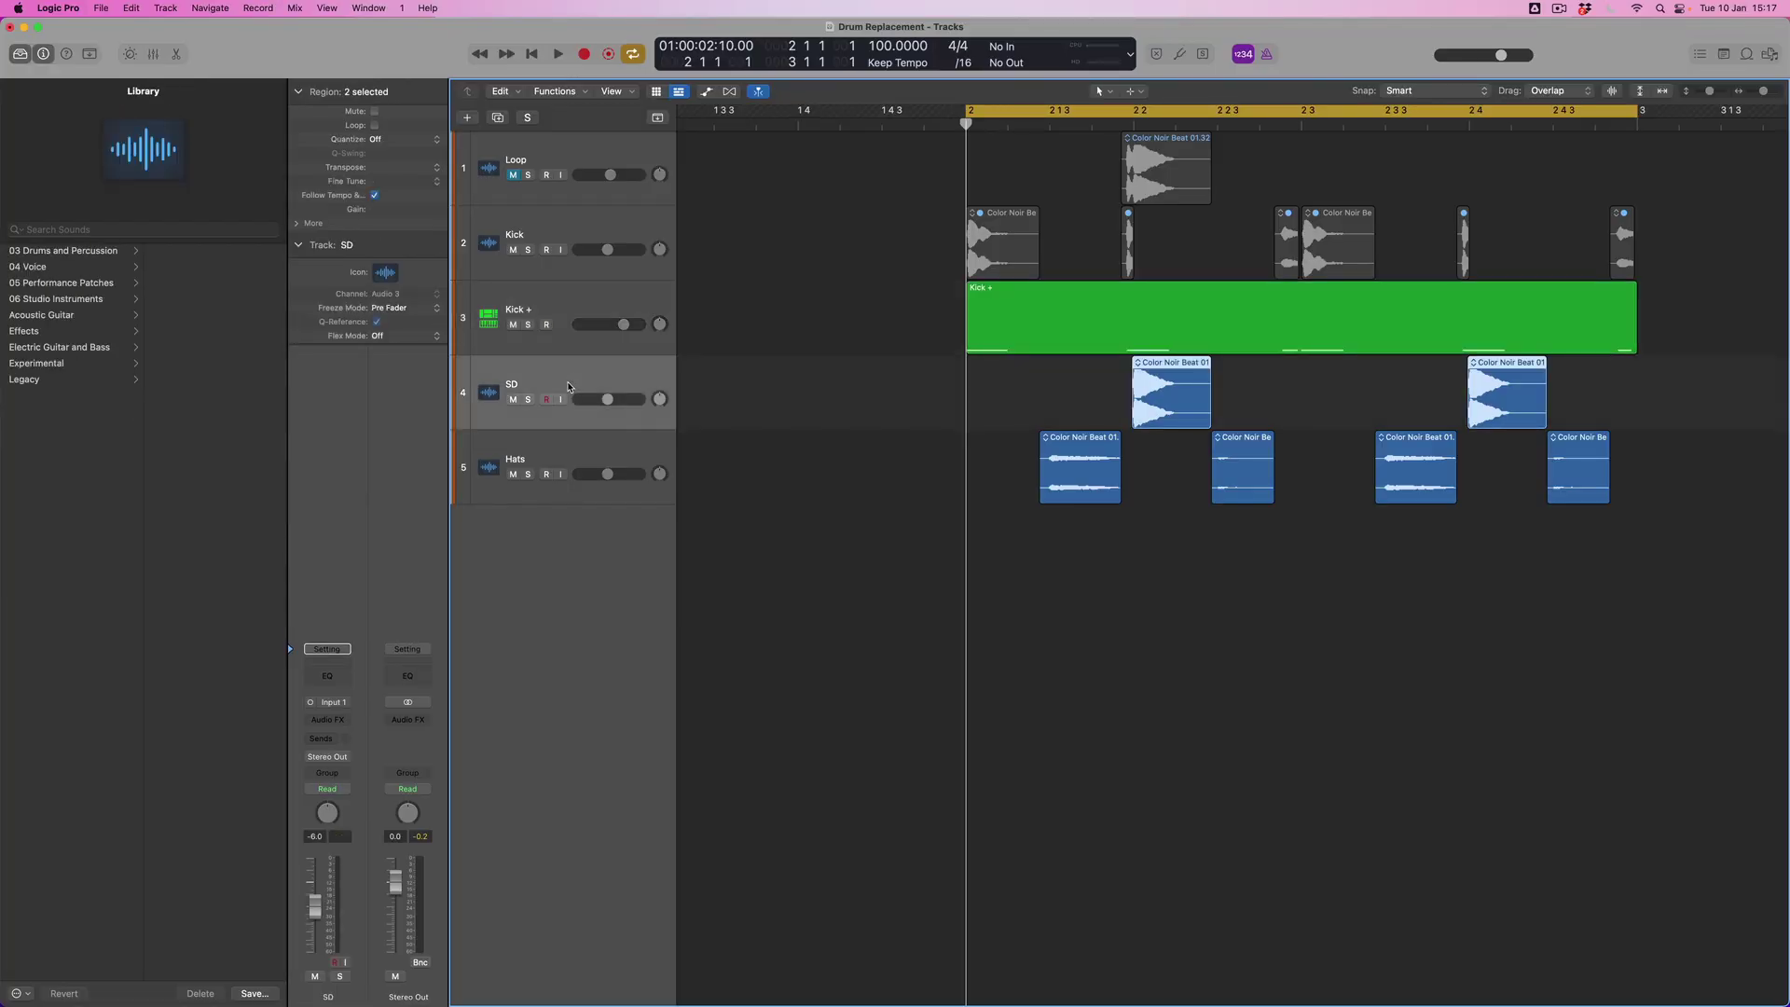
key("ctrl+d")
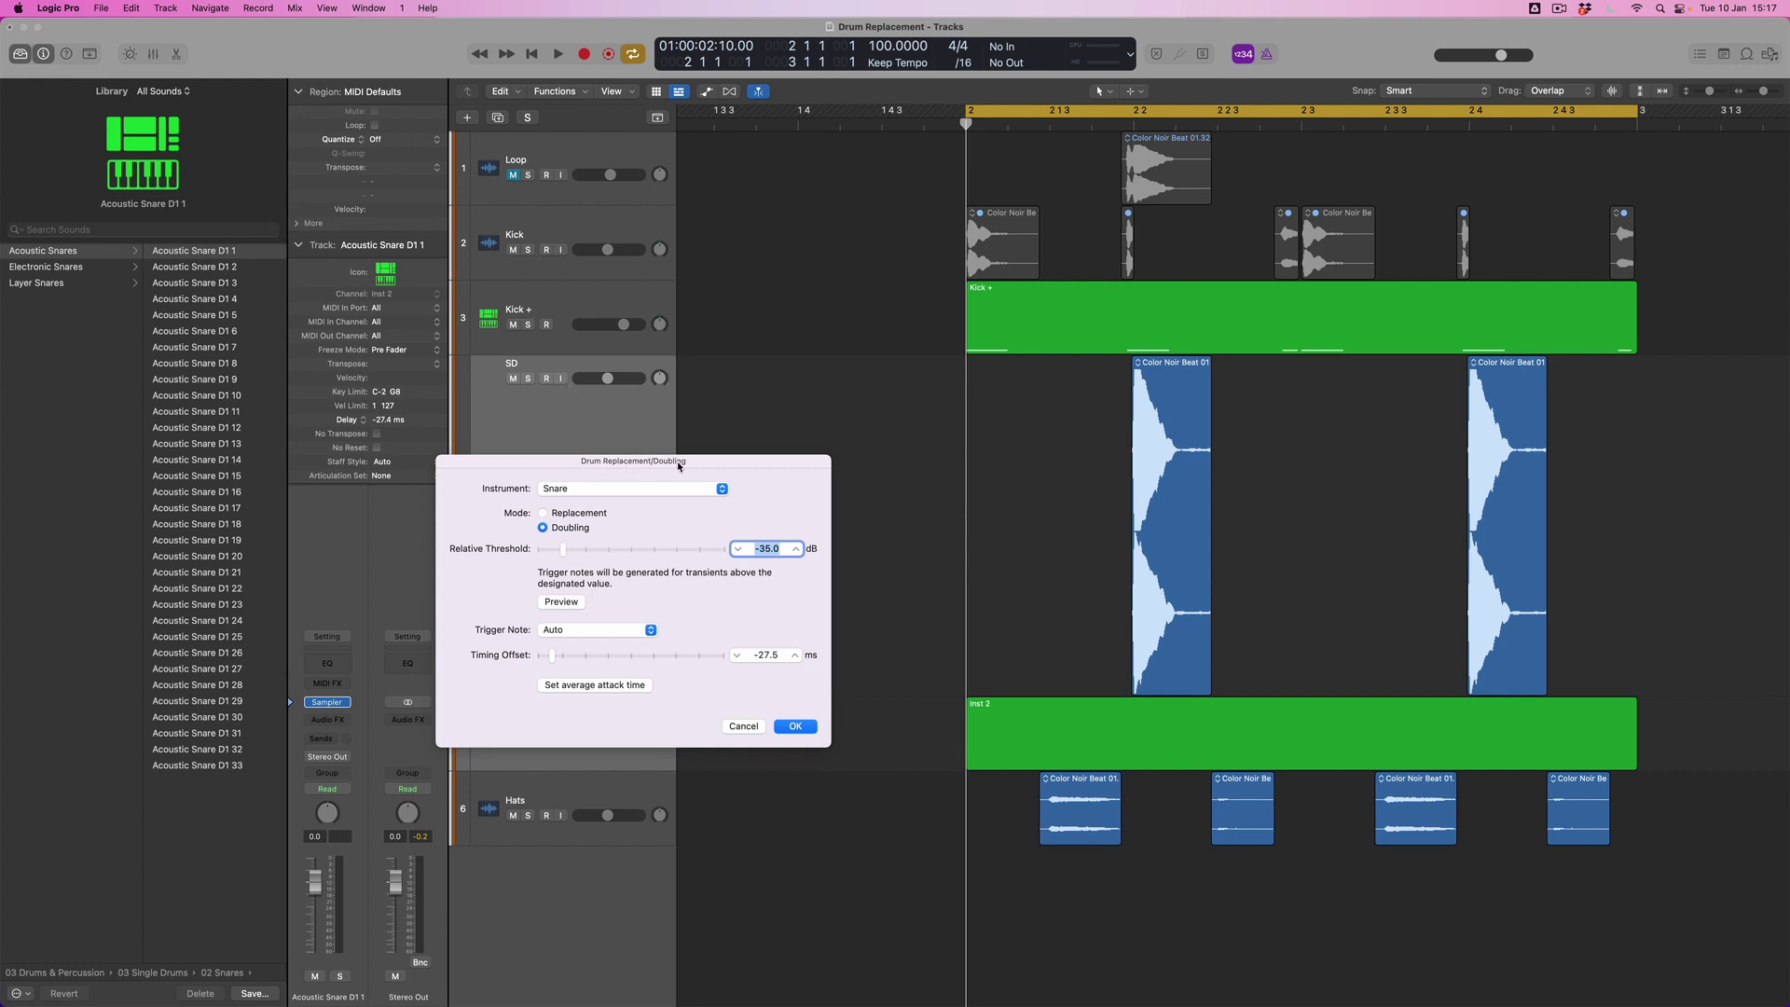
left_click(587, 490)
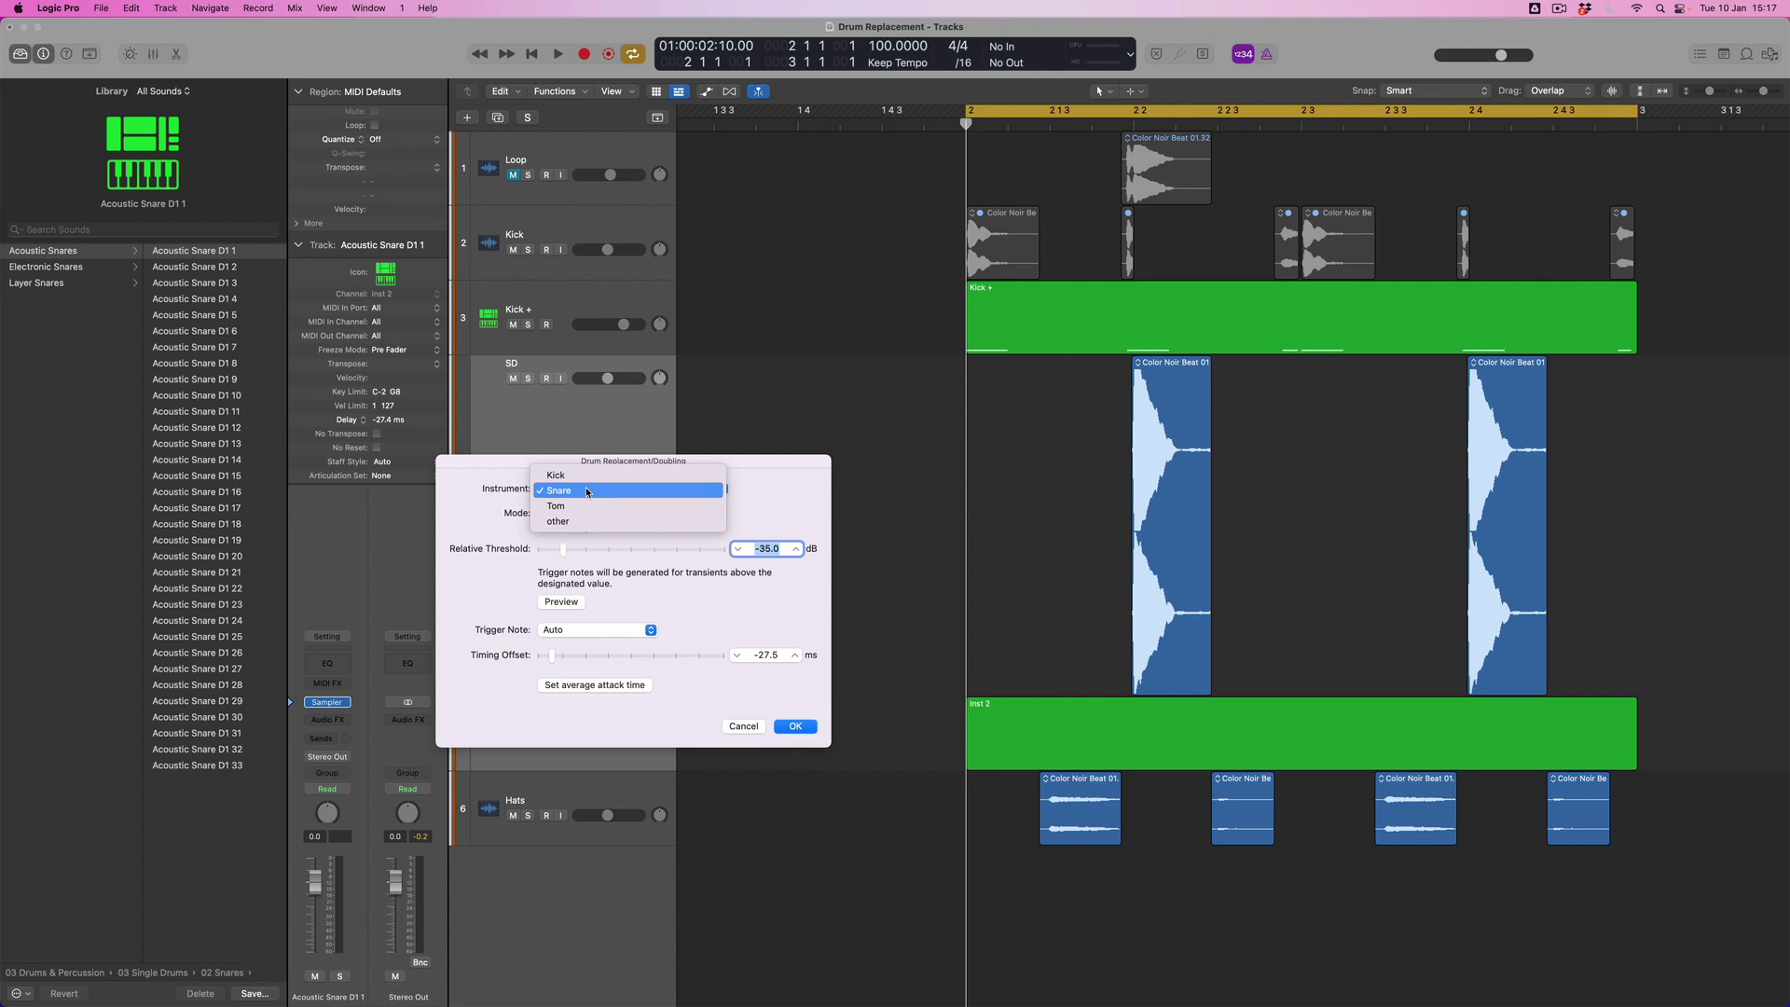
left_click(587, 491)
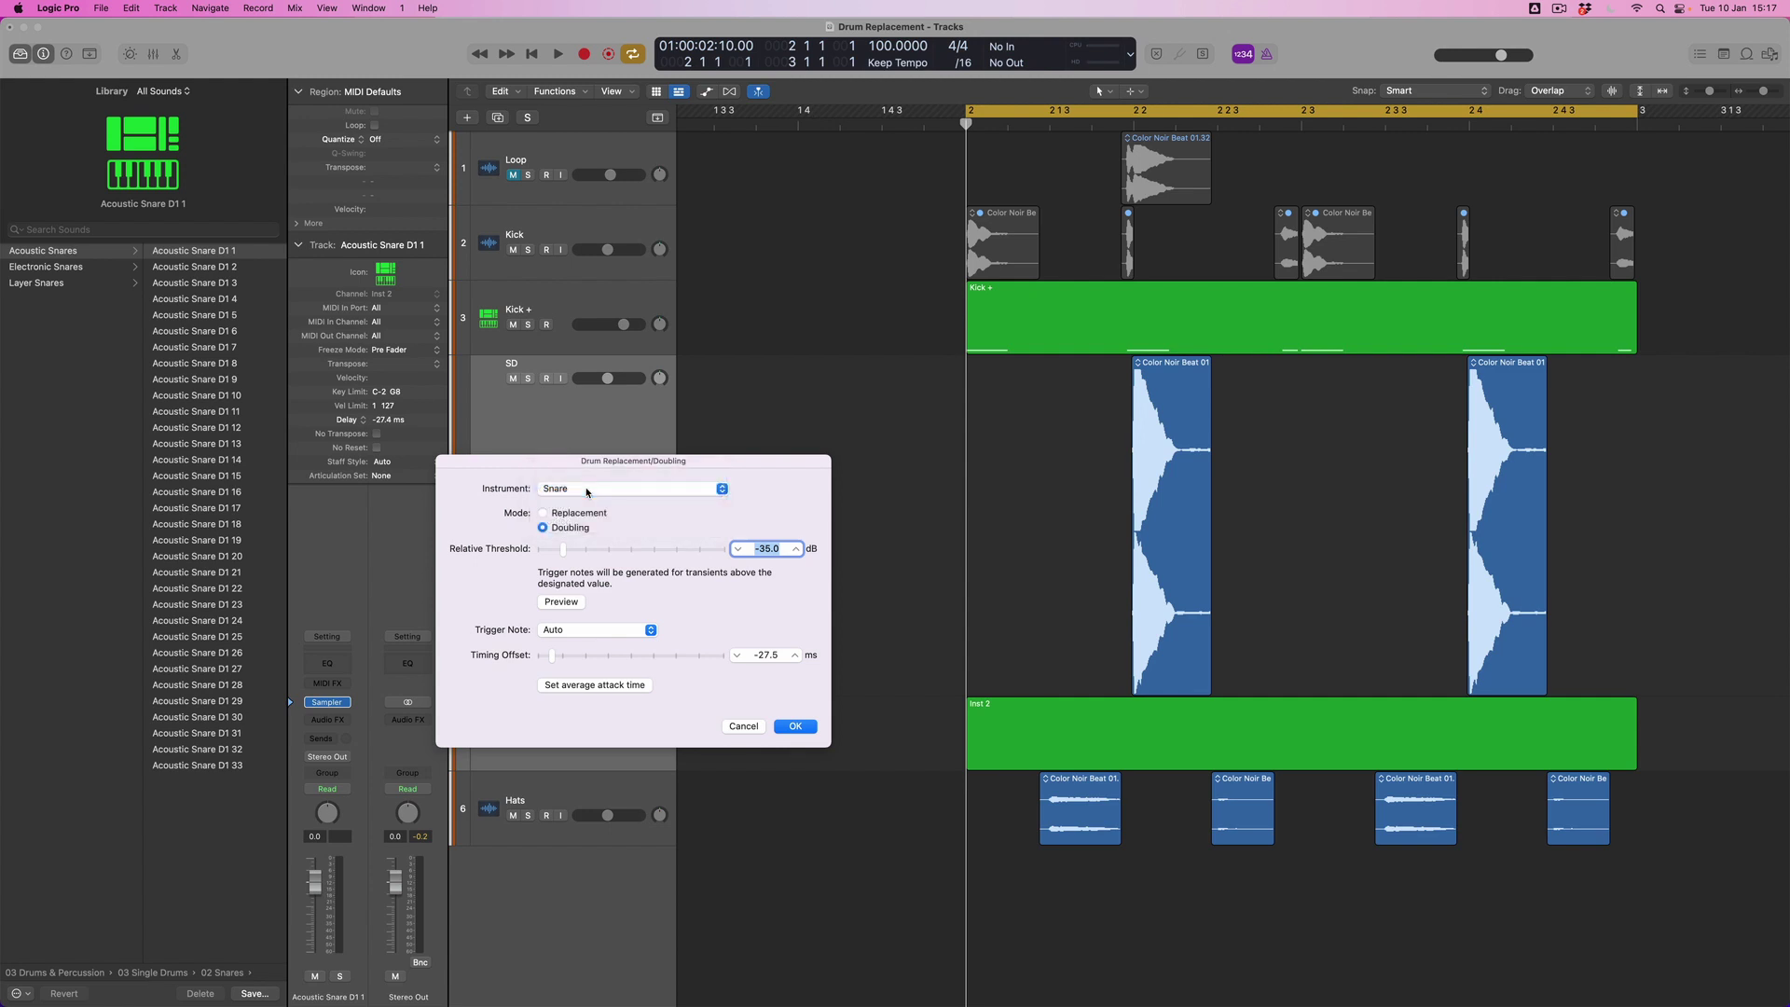
left_click_drag(561, 552, 557, 554)
left_click(745, 726)
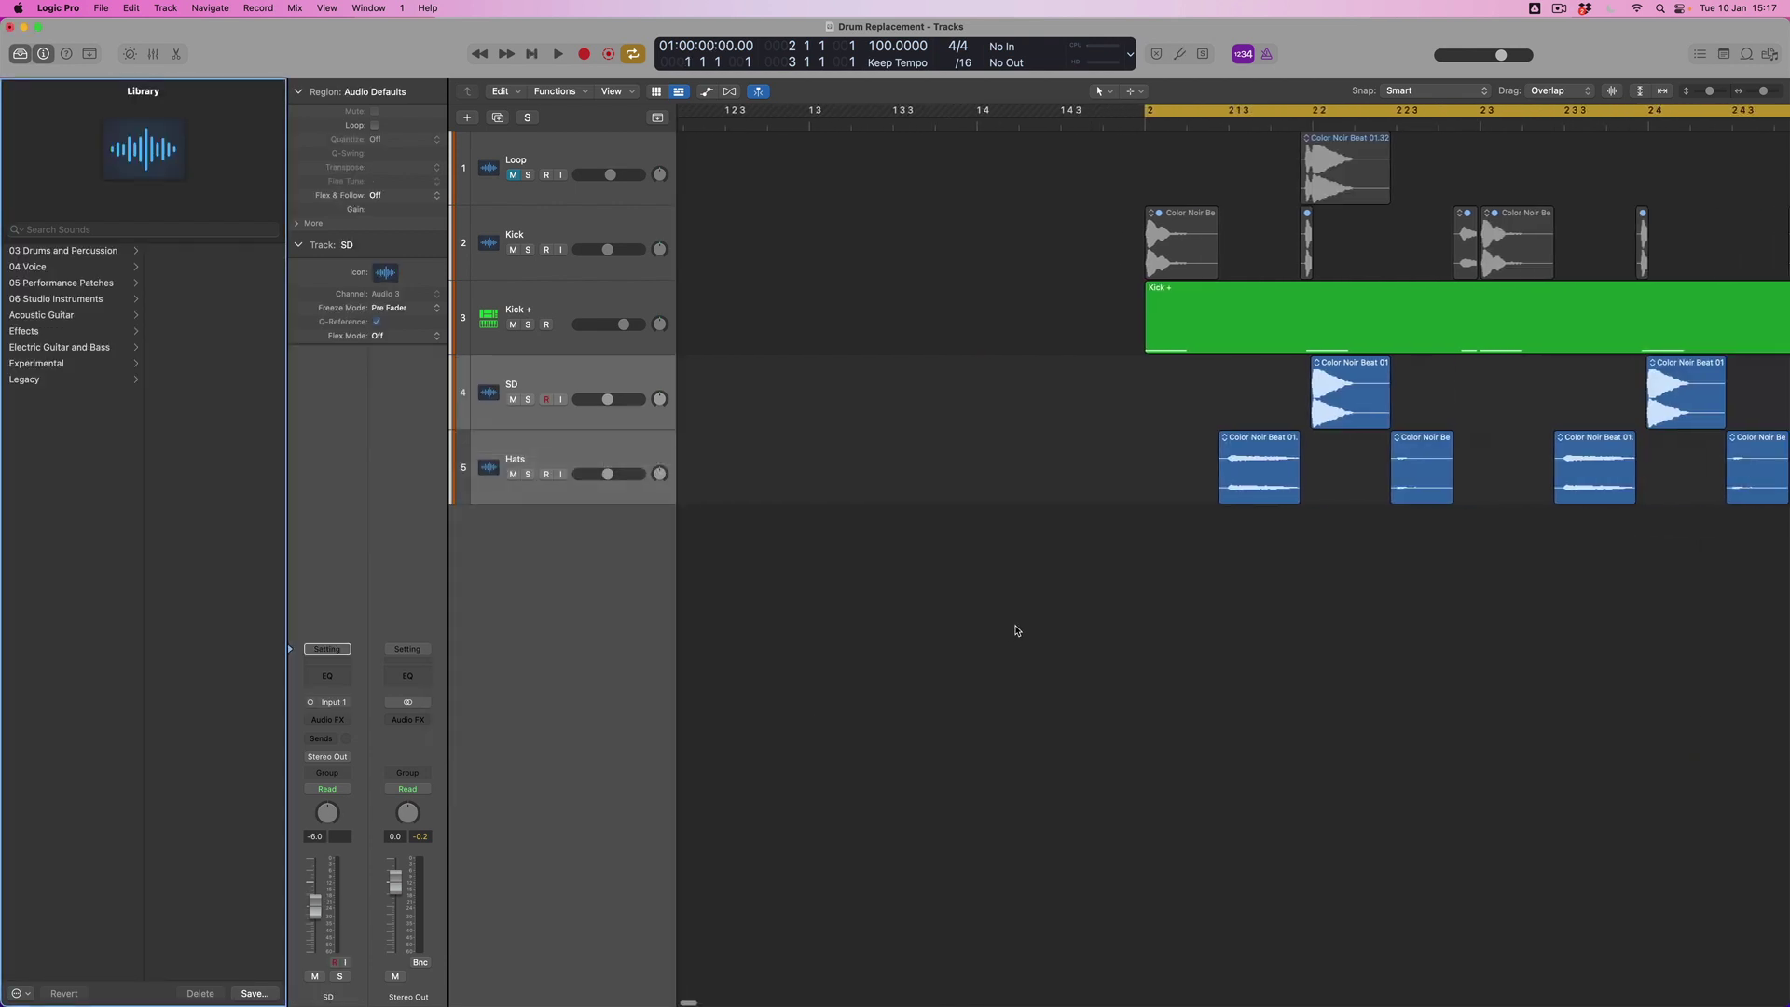
Step: Extend the start of both snare regions on the SD track slightly earlier to include the beginning of each hit
scroll(1016, 630, "right", 5)
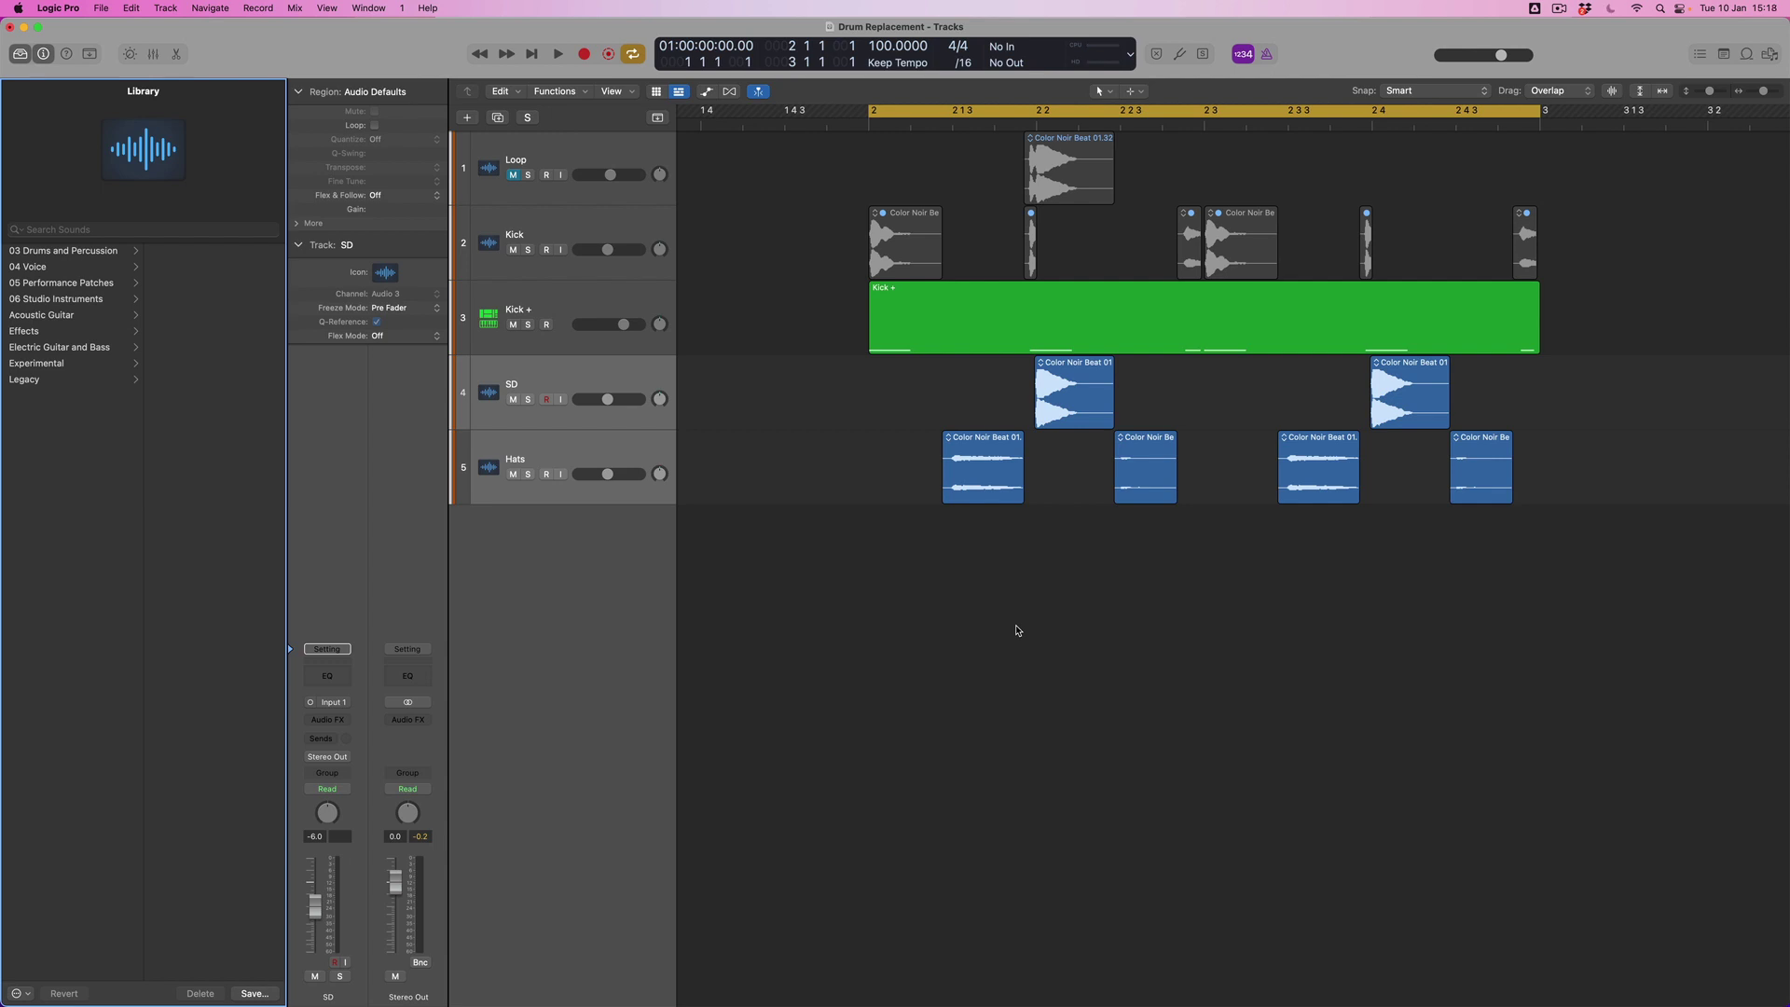
left_click_drag(991, 373, 1390, 392)
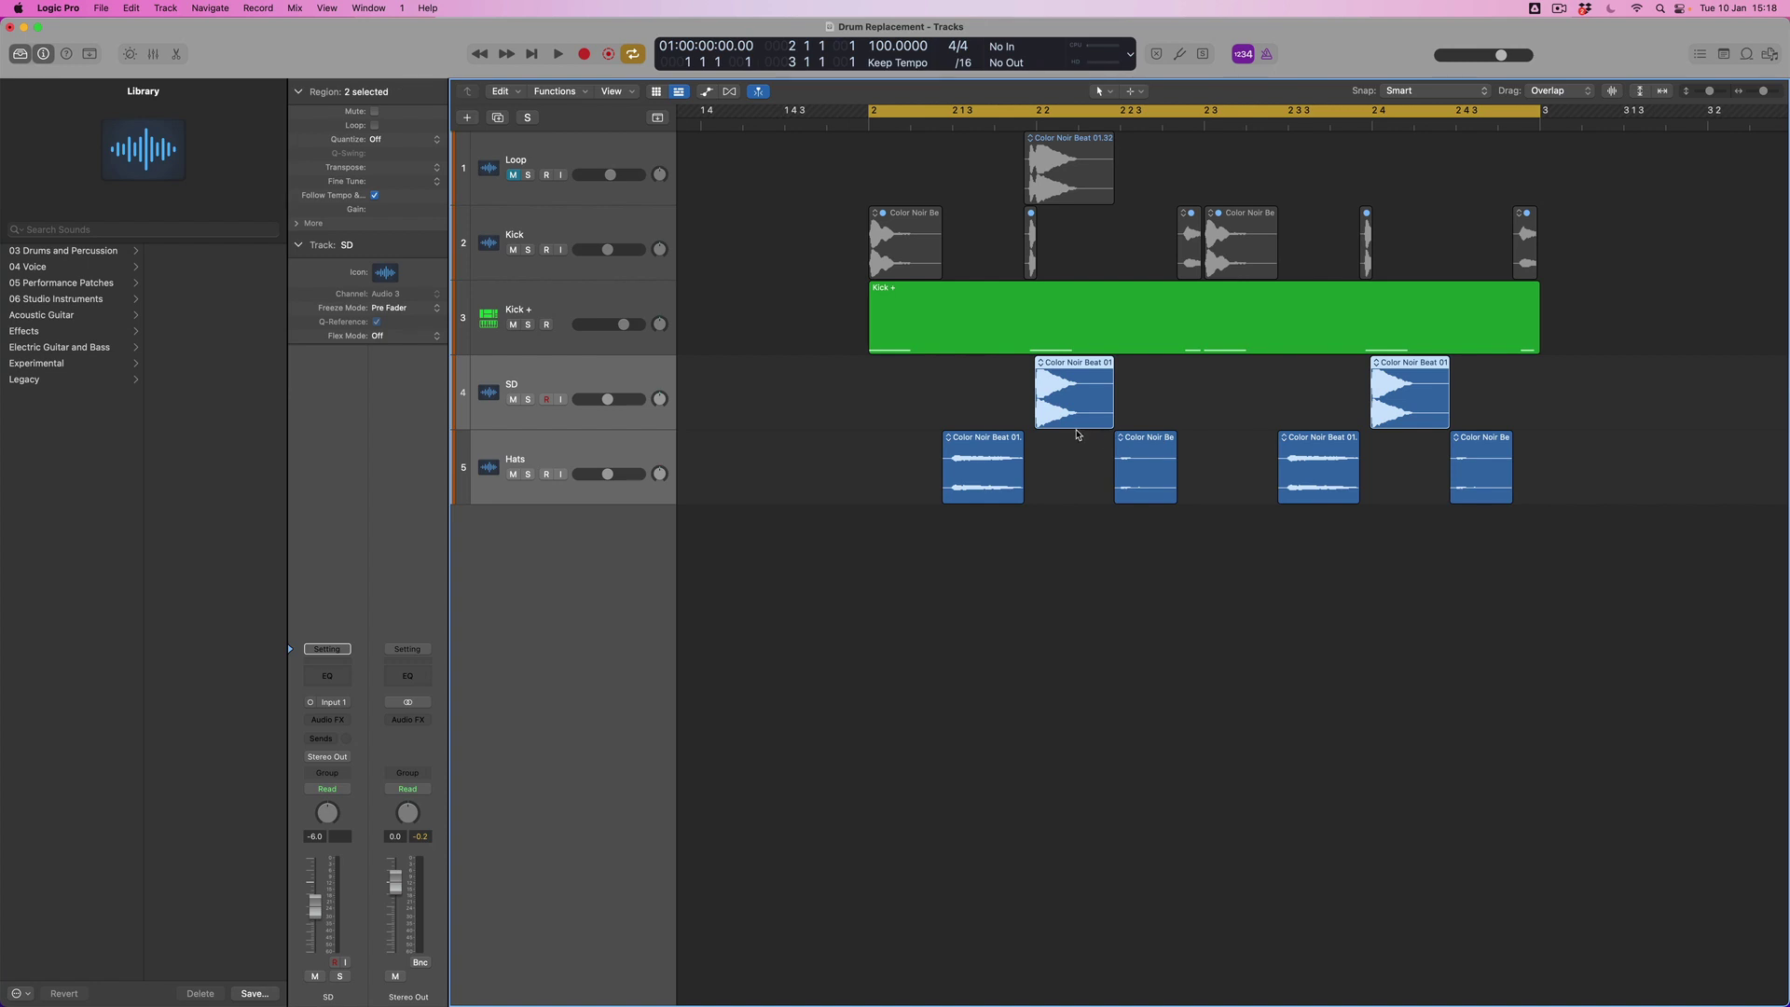
left_click_drag(1037, 424, 1029, 424)
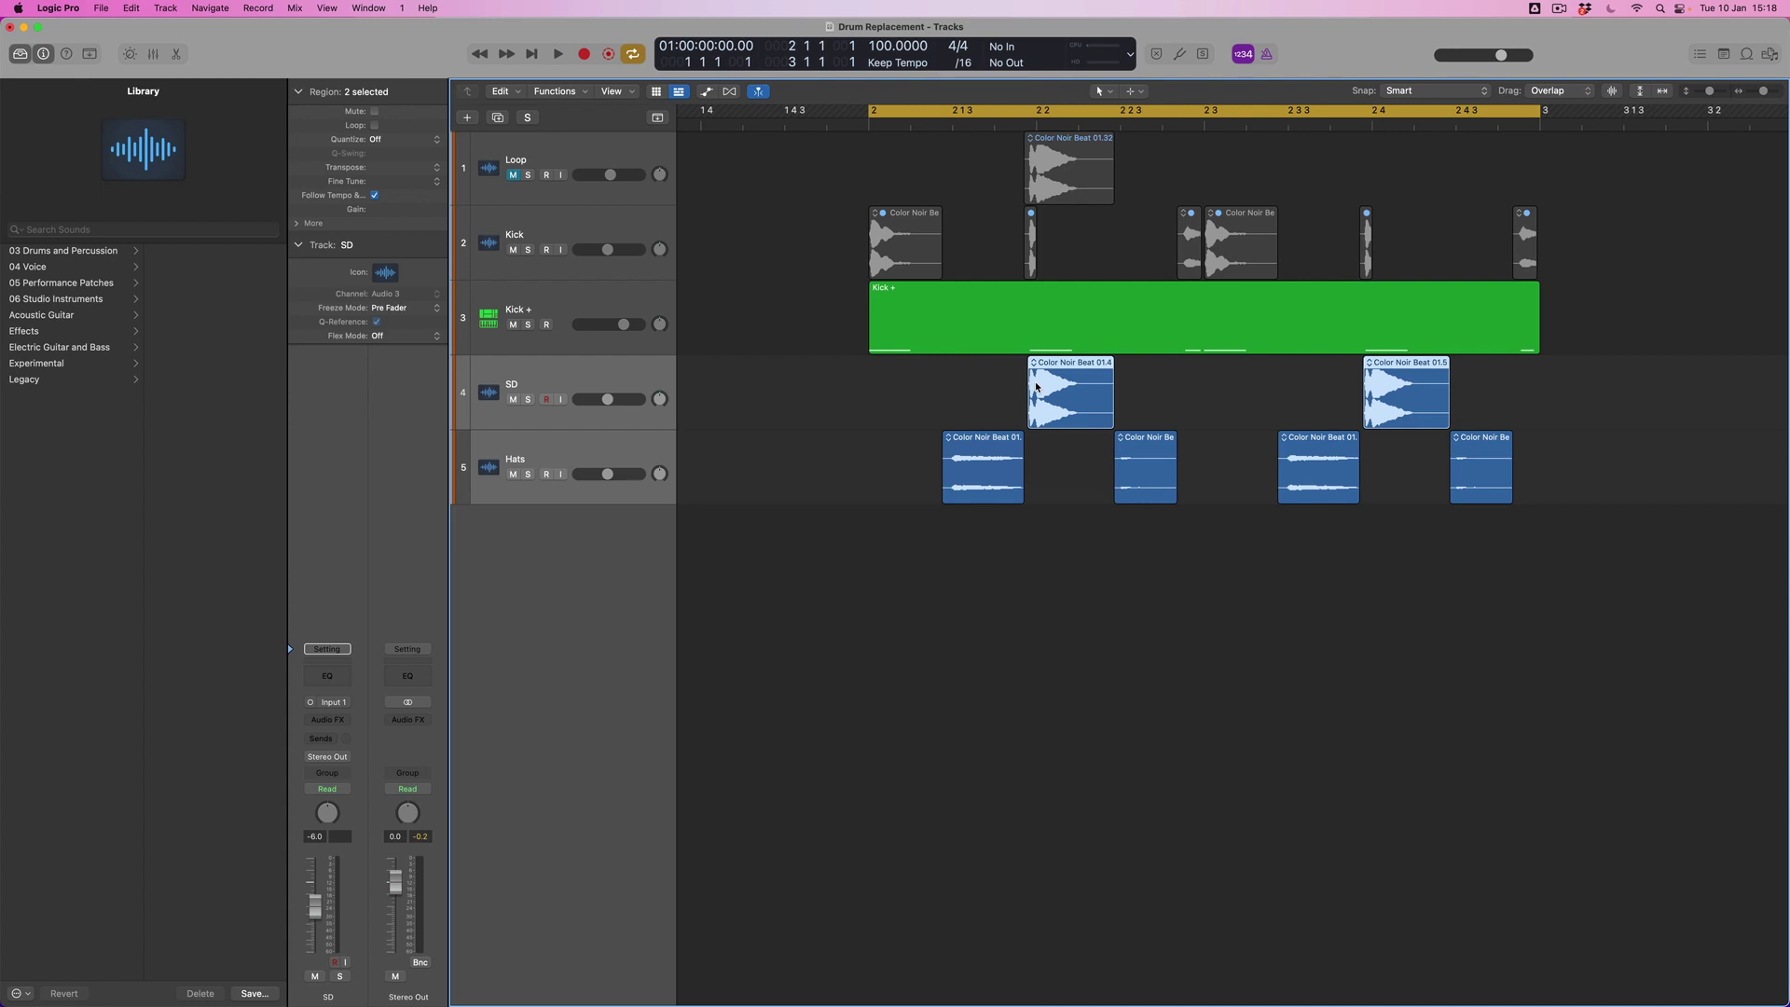
Step: Run Drum Replacement on the SD track with the Snare instrument in Replacement mode
left_click(600, 376)
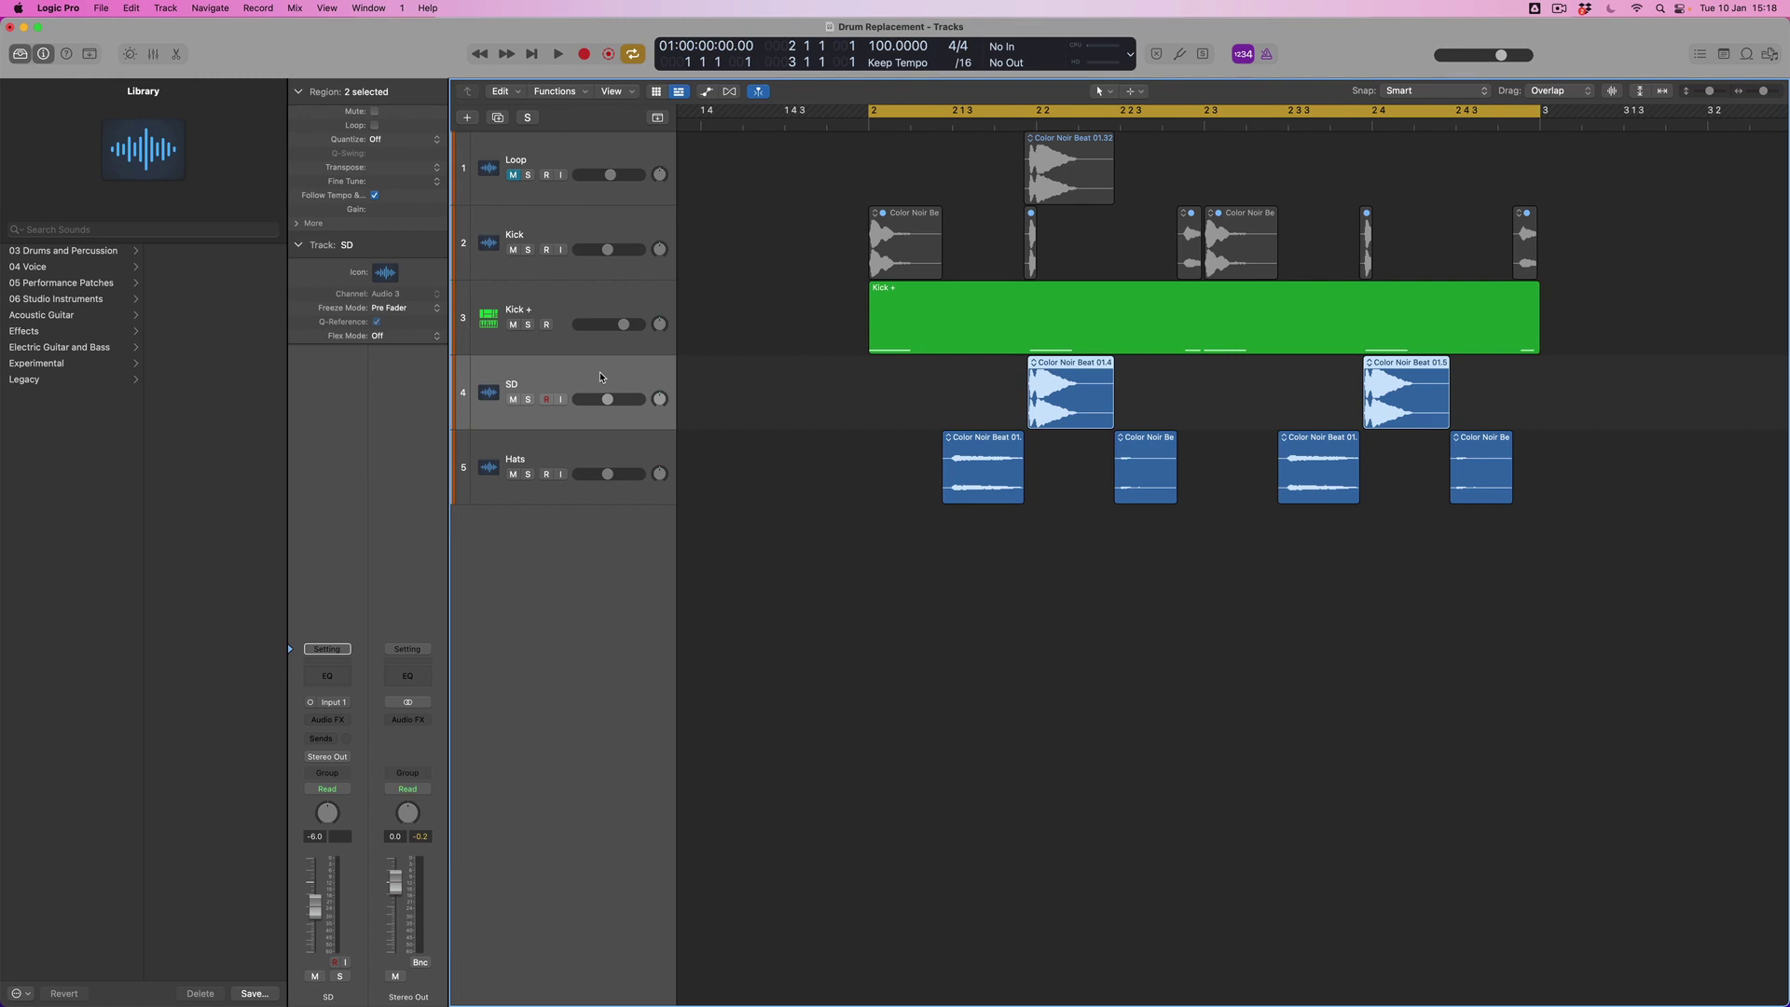
key("ctrl+d")
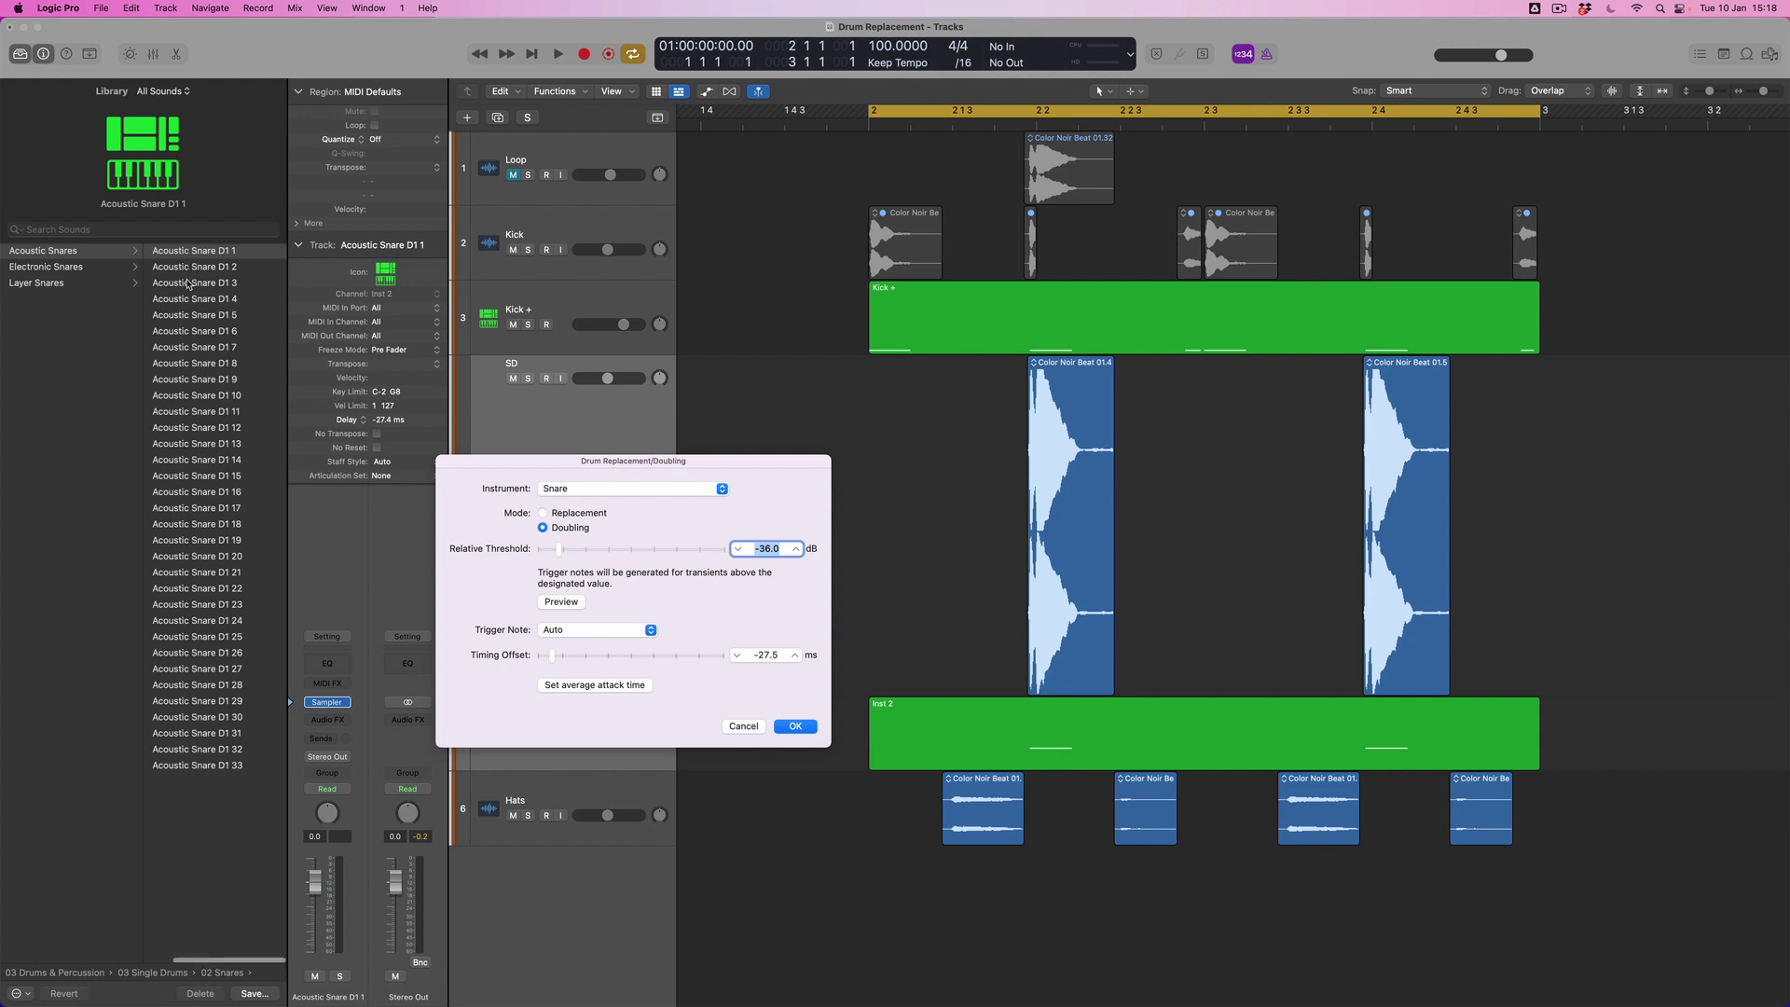
left_click(554, 519)
left_click(808, 732)
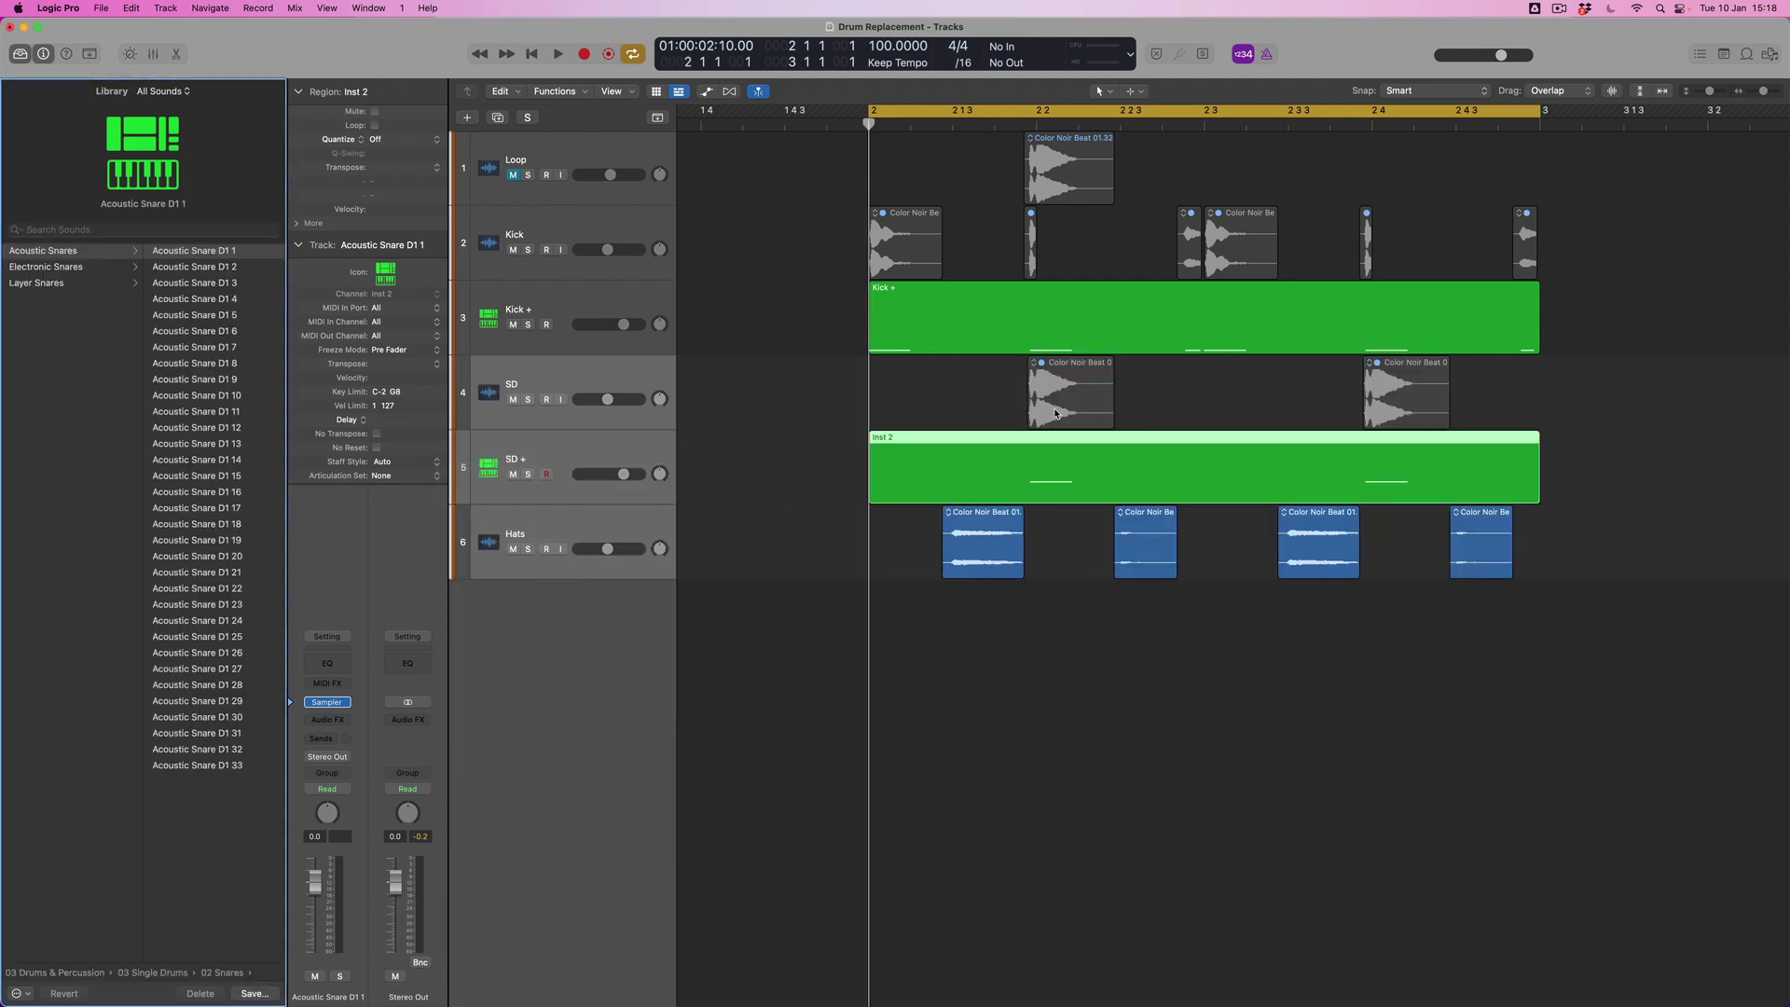
Step: In the Piano Roll of the SD + region, trim the start of both snare notes slightly later
left_click(968, 400)
double_click(961, 466)
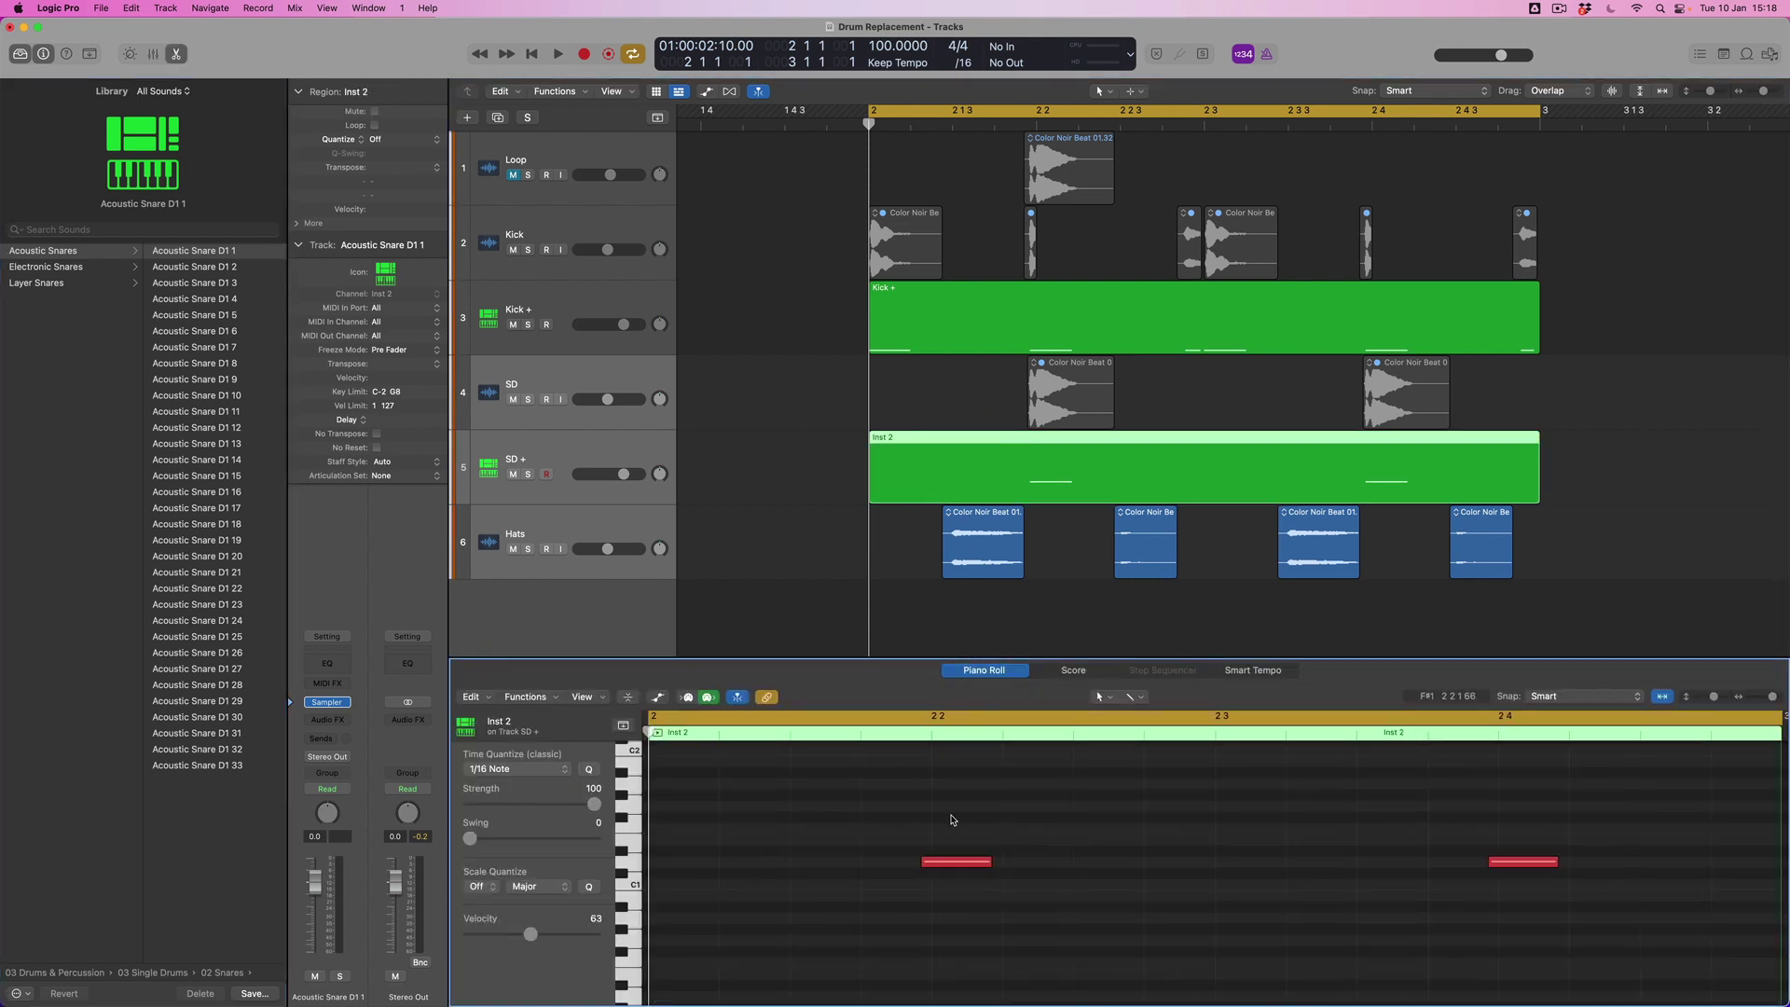
scroll(952, 819, "right", 3)
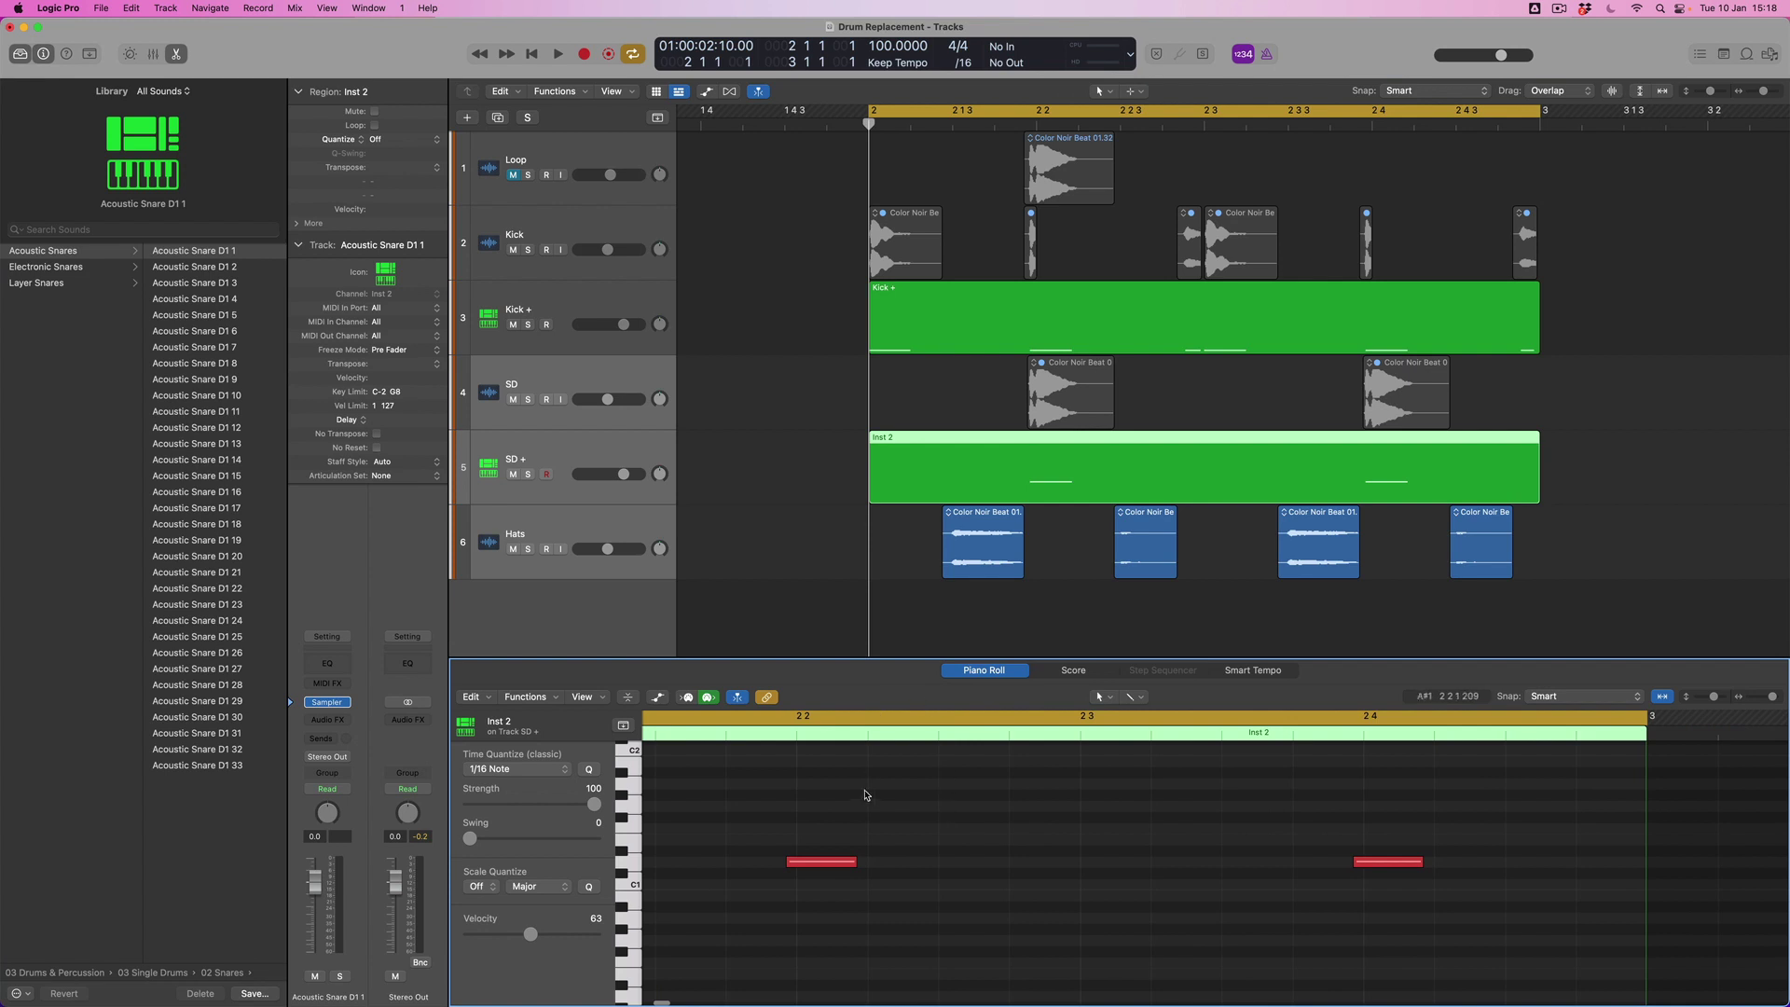
left_click(822, 862)
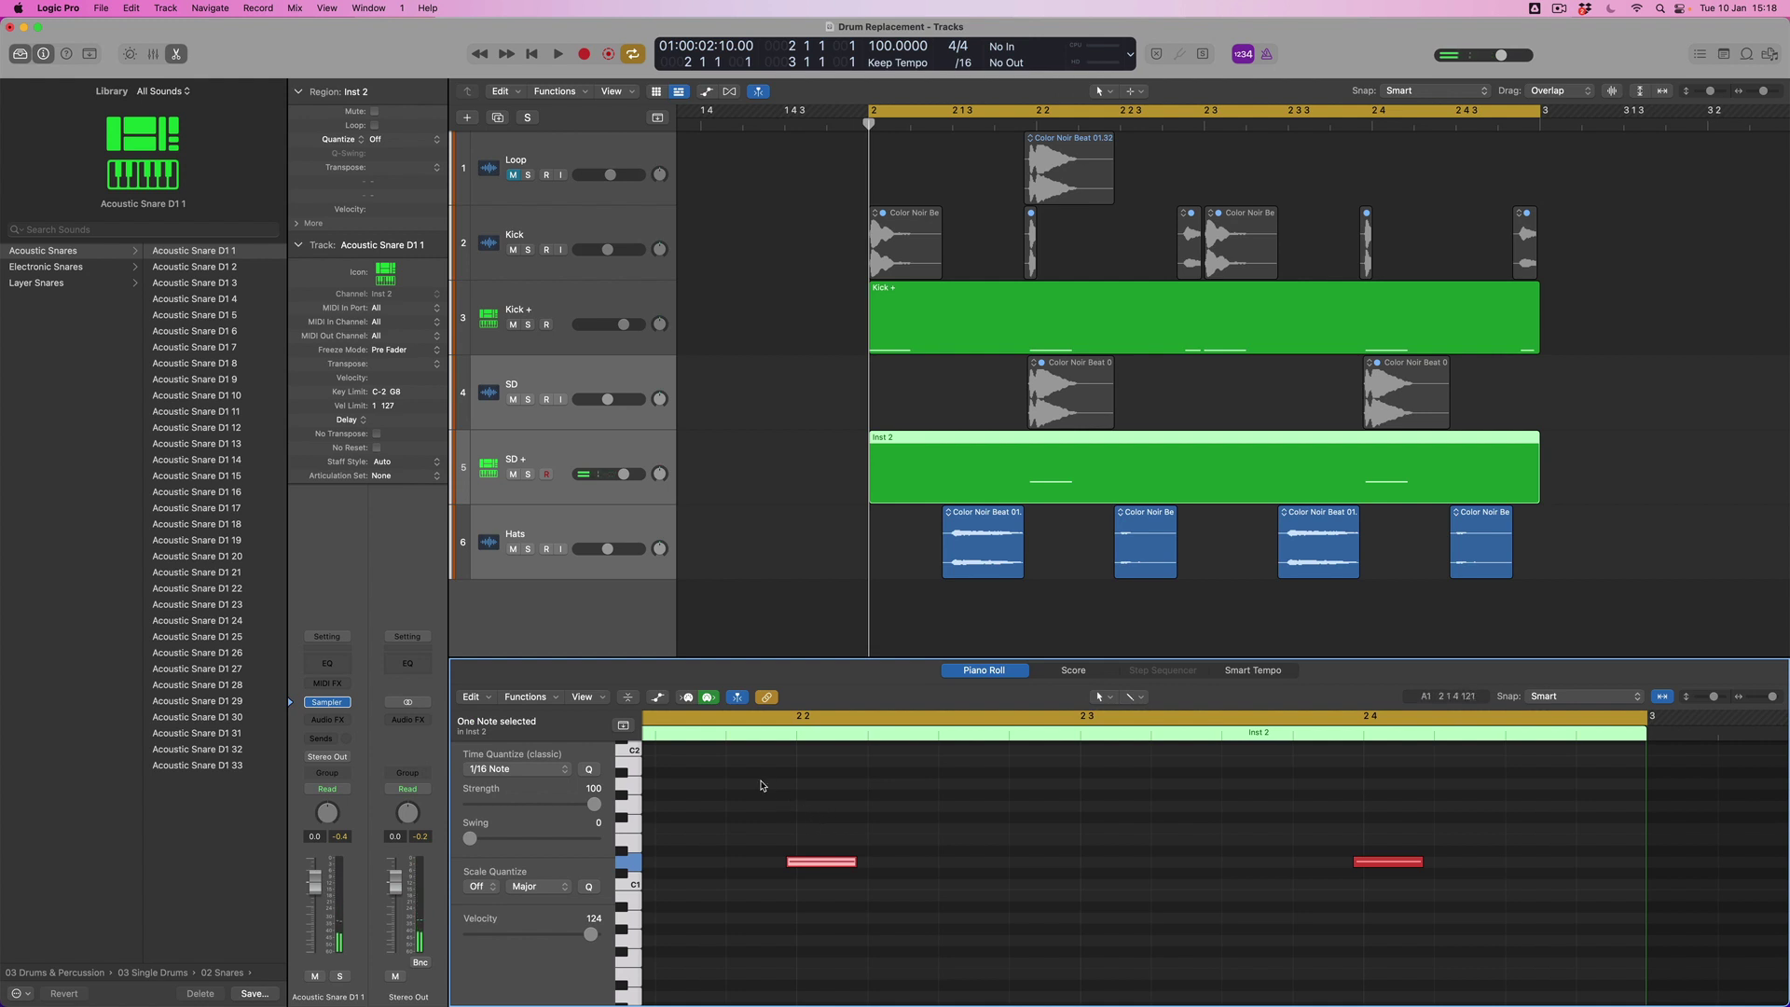
left_click_drag(766, 791, 1367, 921)
left_click_drag(788, 862, 795, 867)
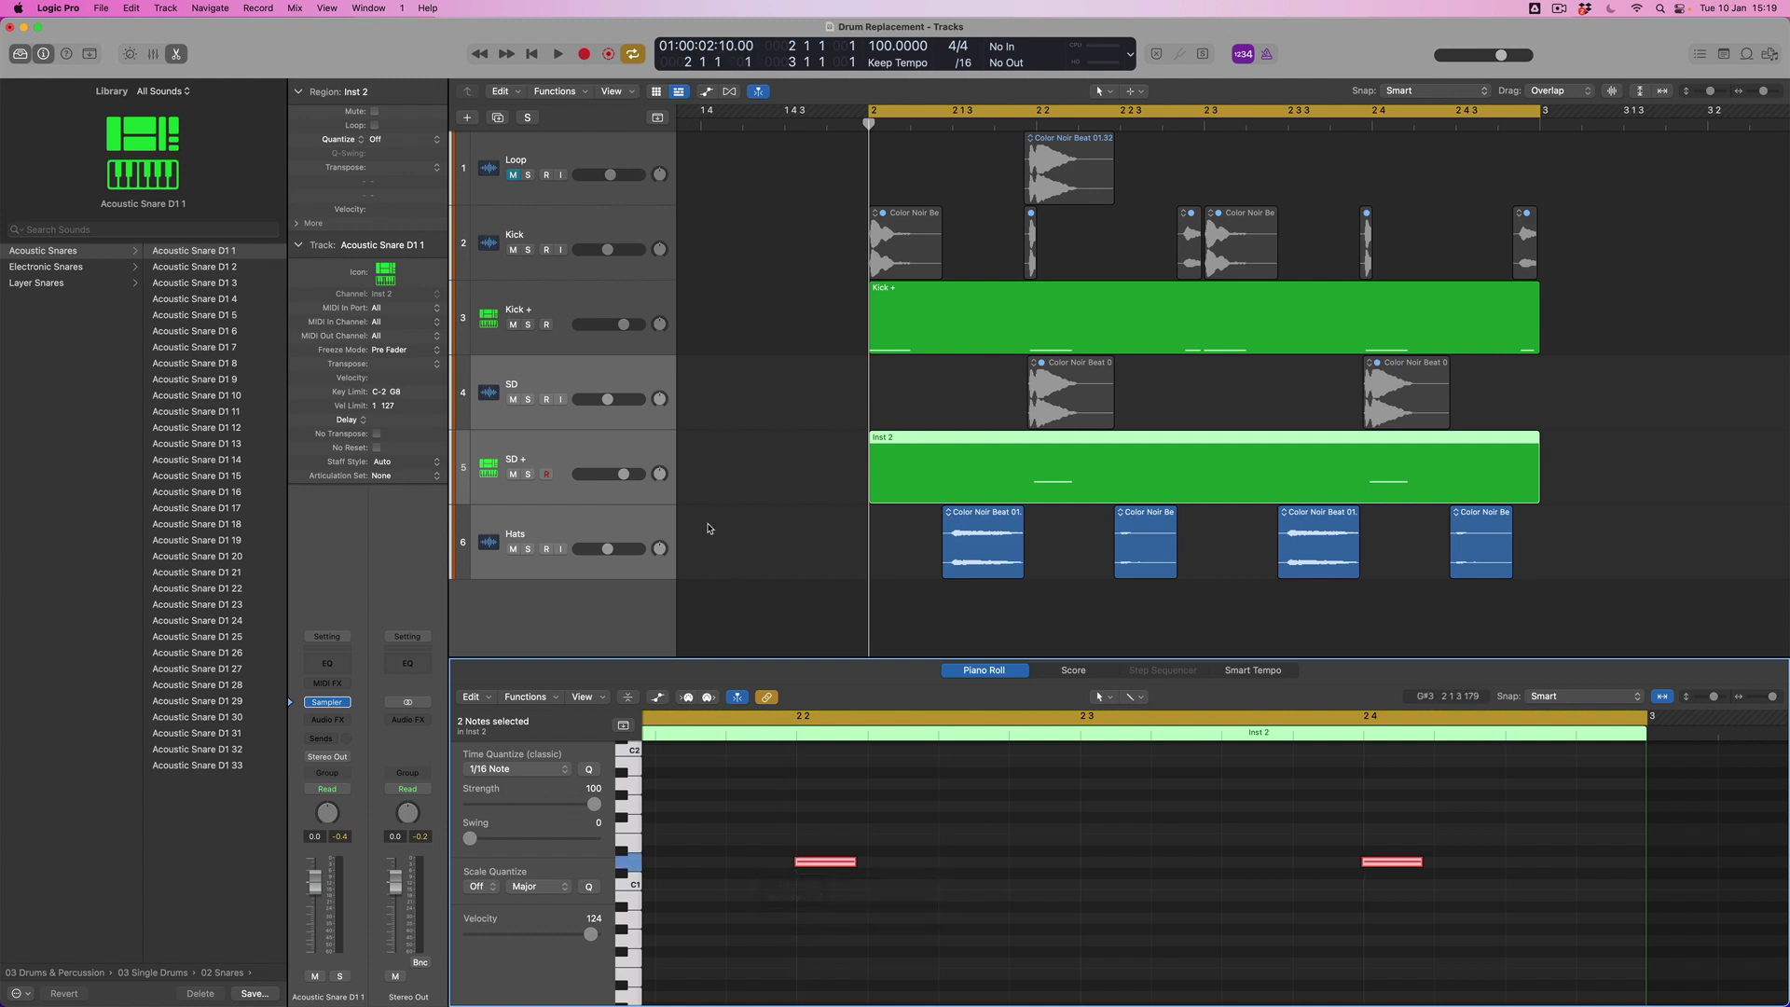
Step: Play back the replaced kick and snare together with the hats, and view the Drum Kit sounds for the SD + track
left_click(610, 524)
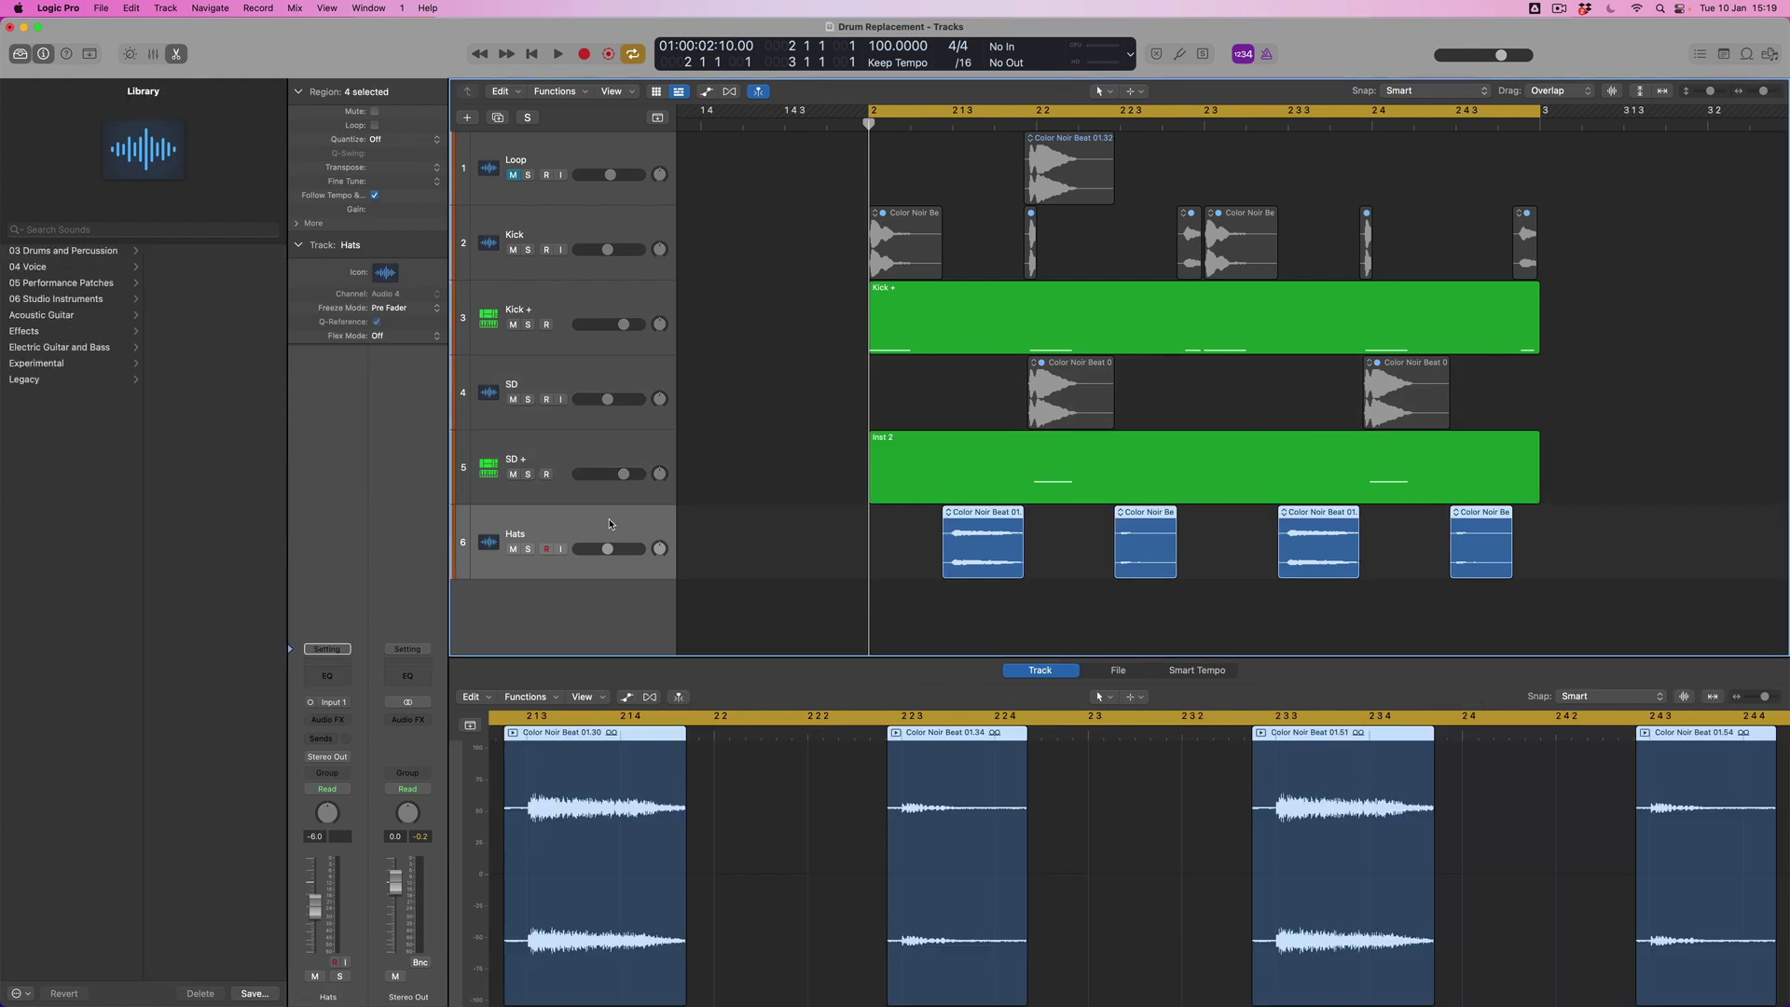
left_click(579, 302)
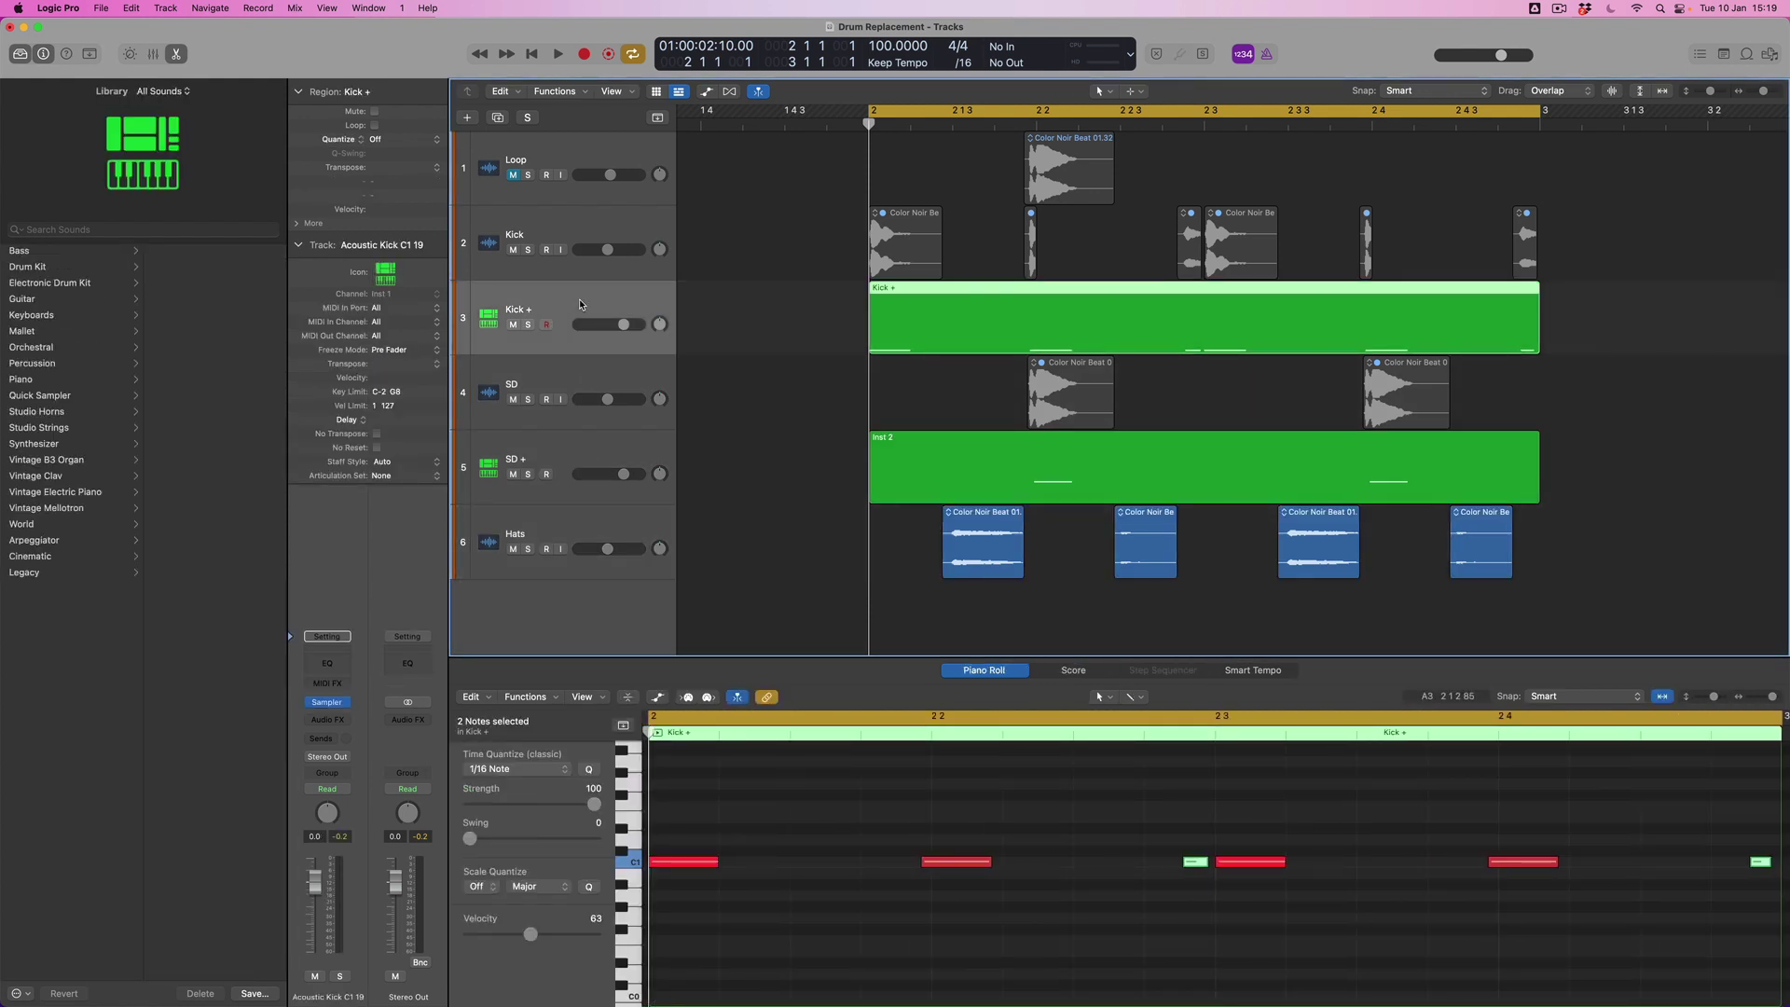
left_click(574, 453)
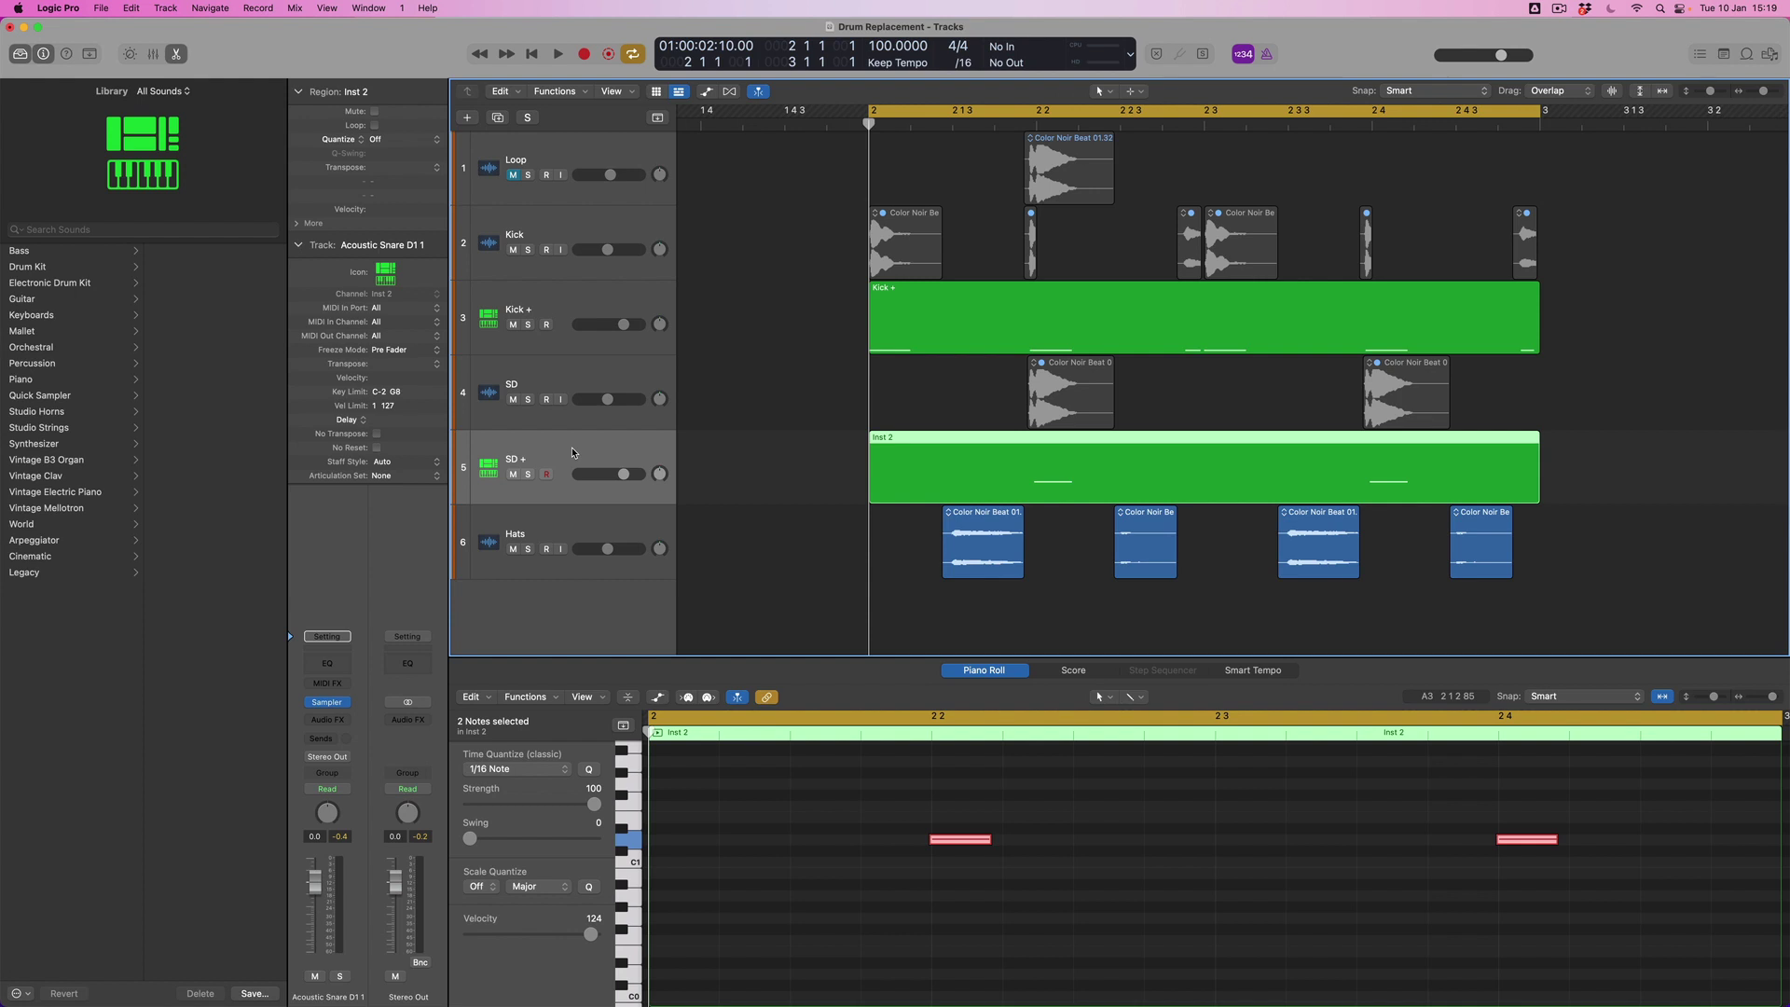
key("space")
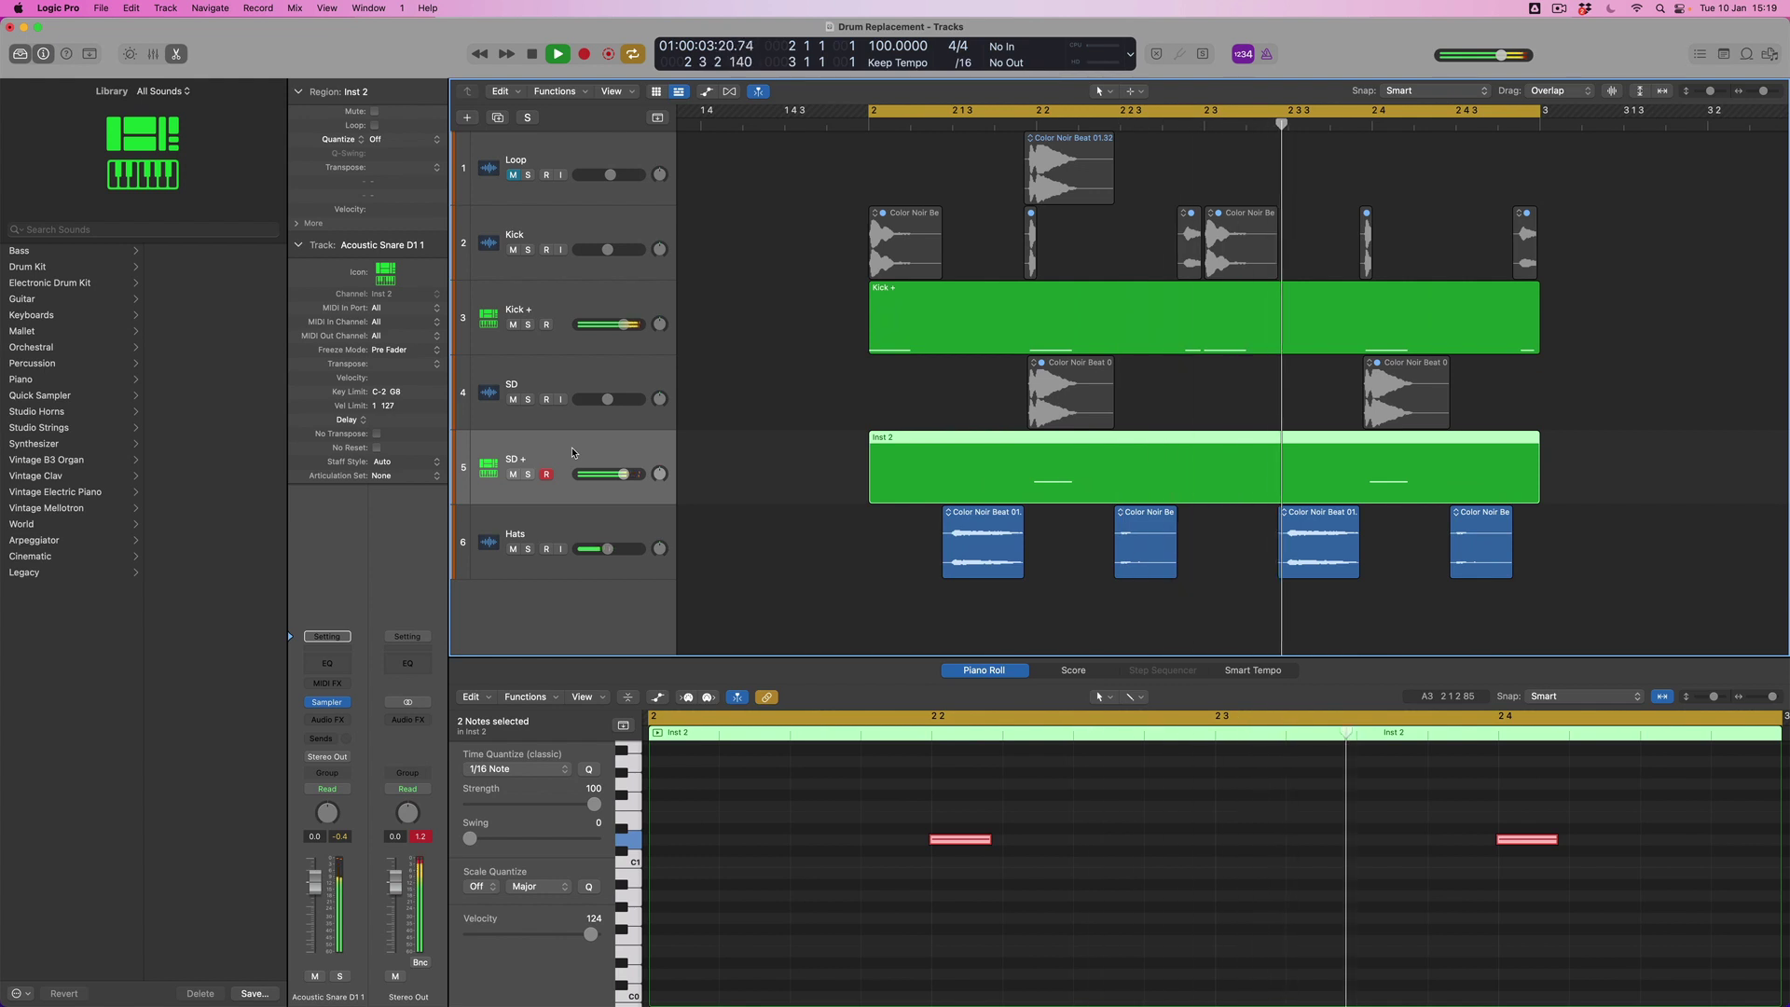
key("space")
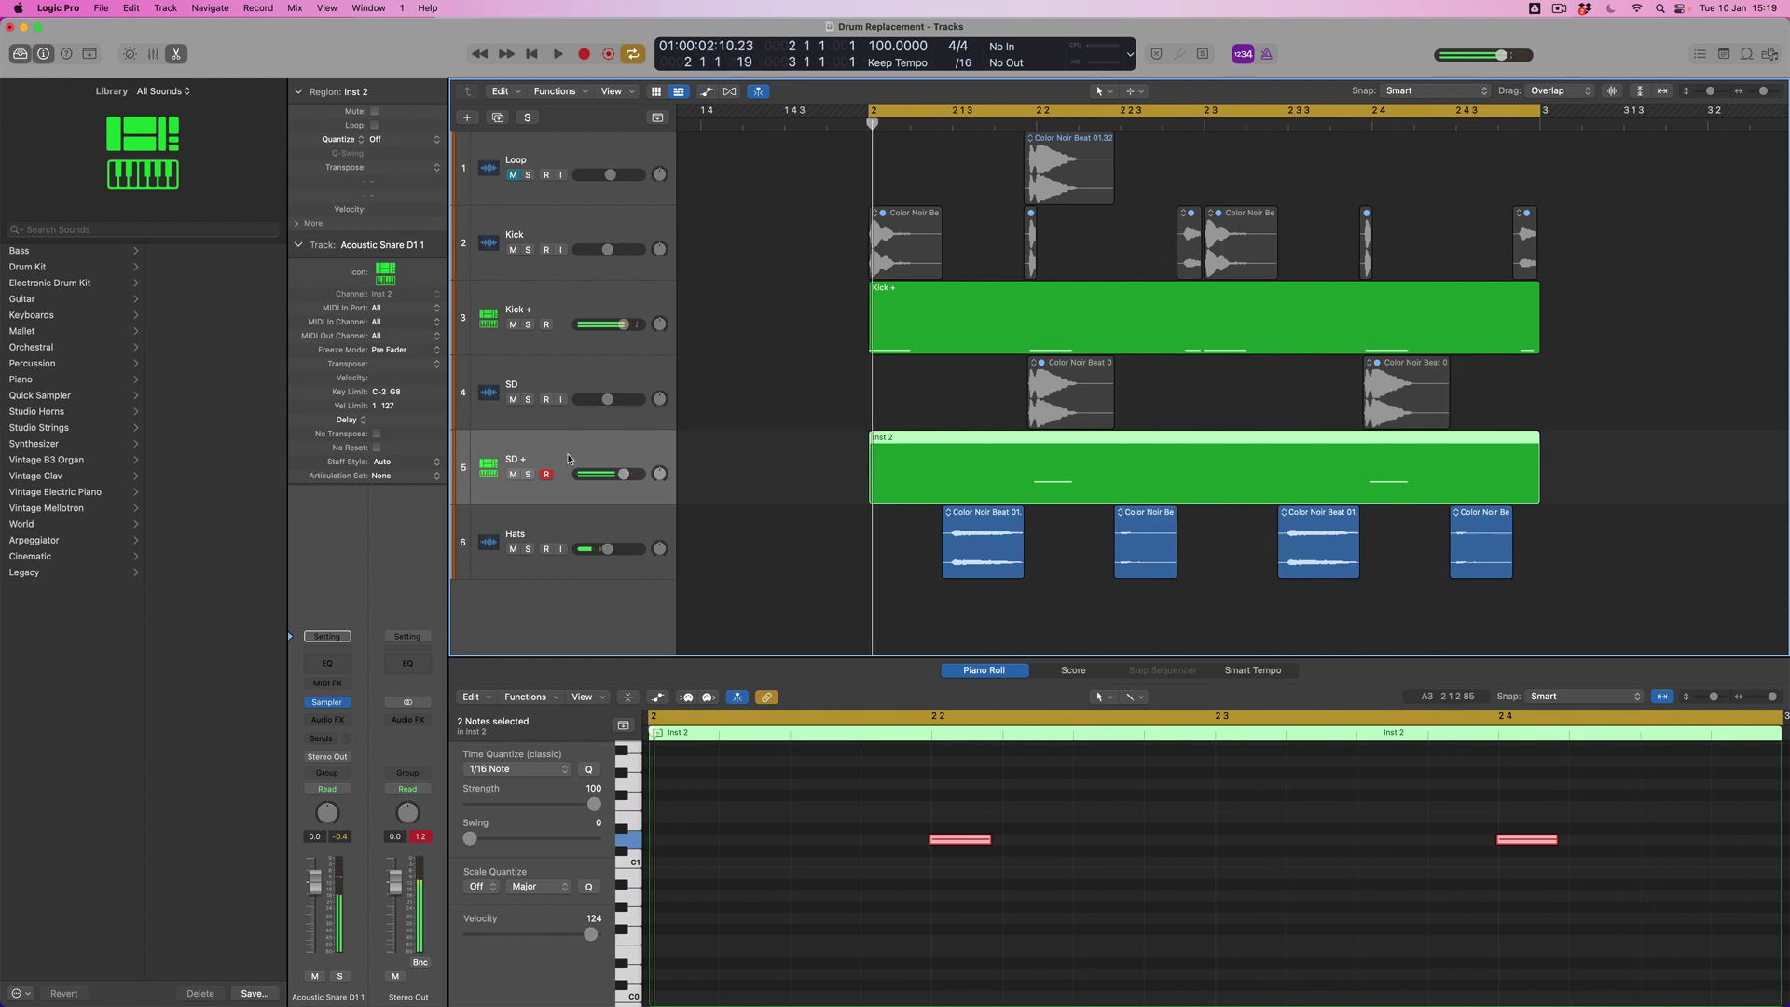
left_click(29, 268)
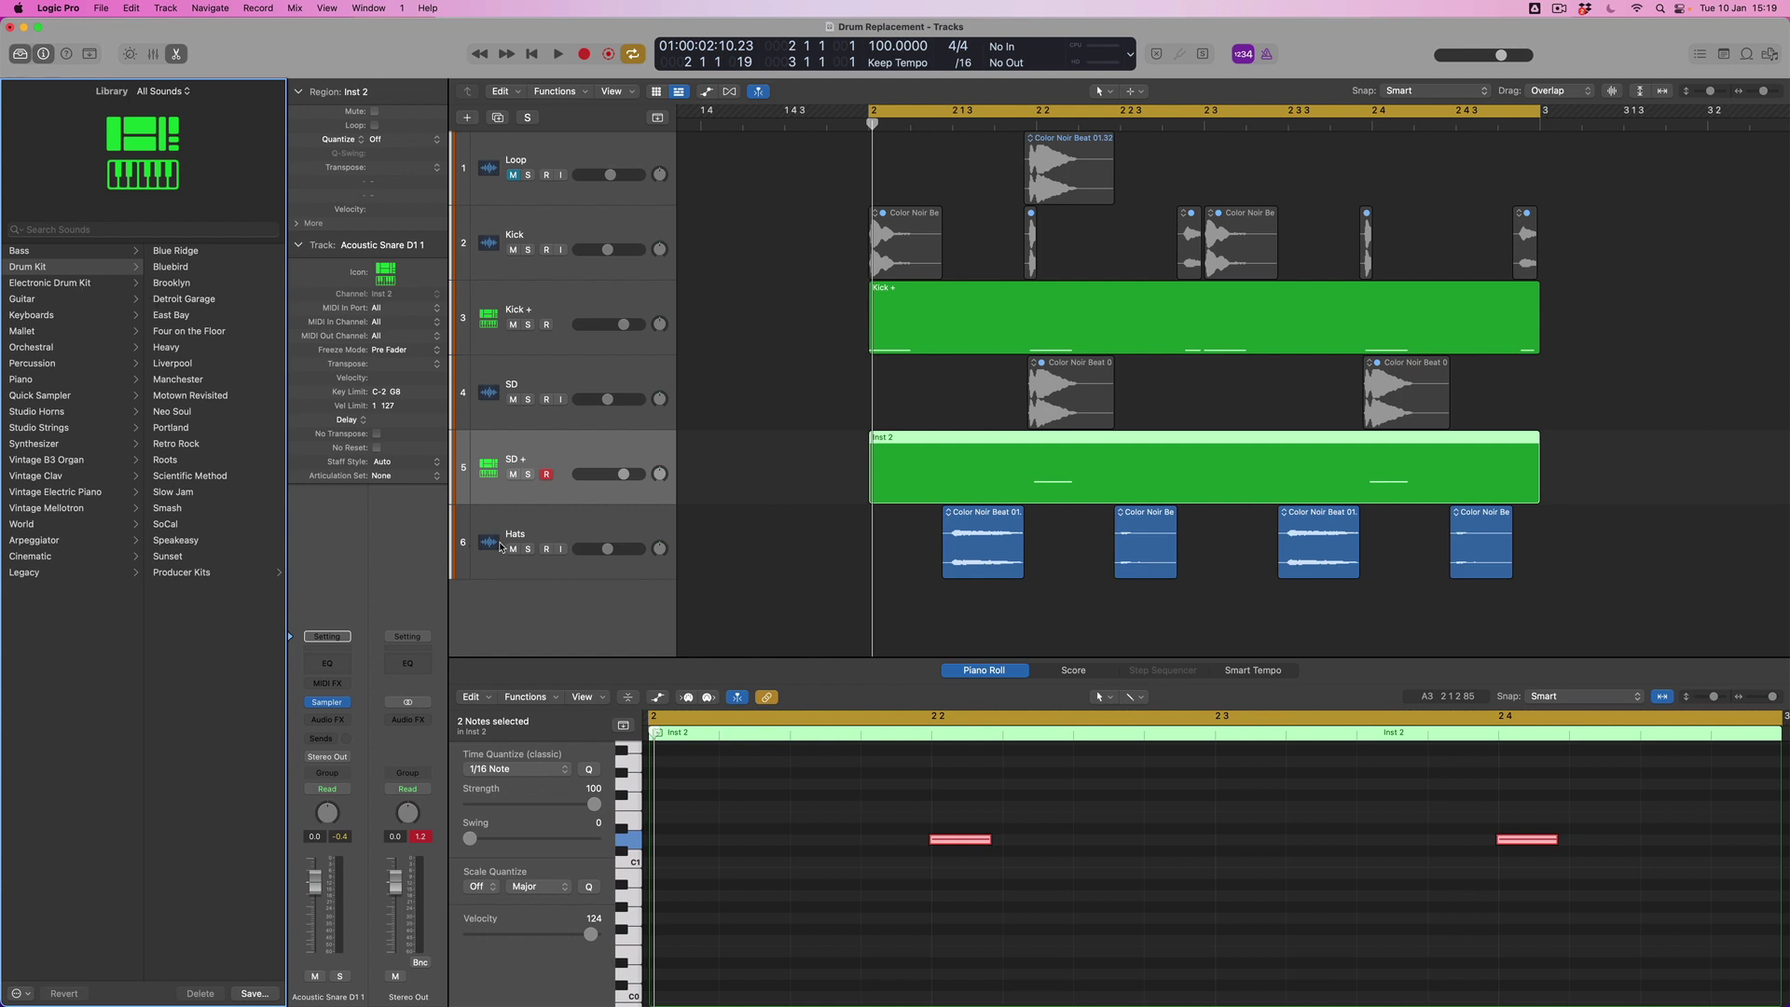
Step: Start Drum Replacement on the Hats track in Replacement mode and set its instrument to other
left_click(539, 534)
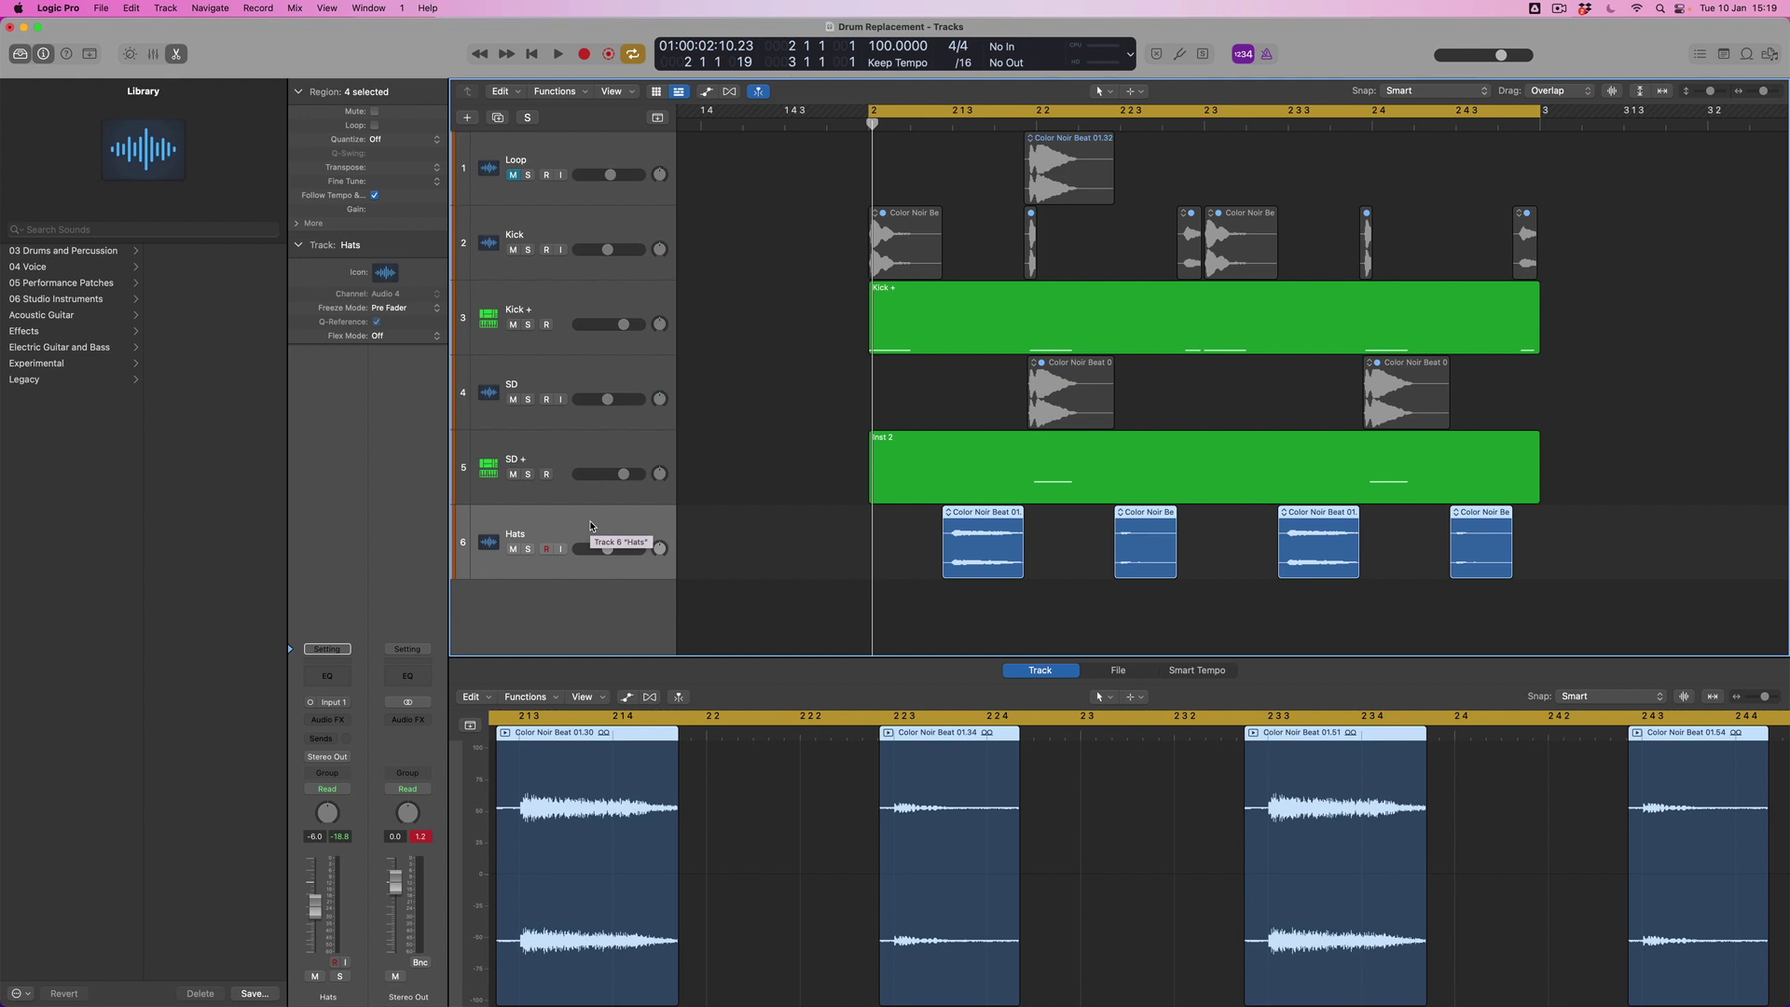
key("ctrl+d")
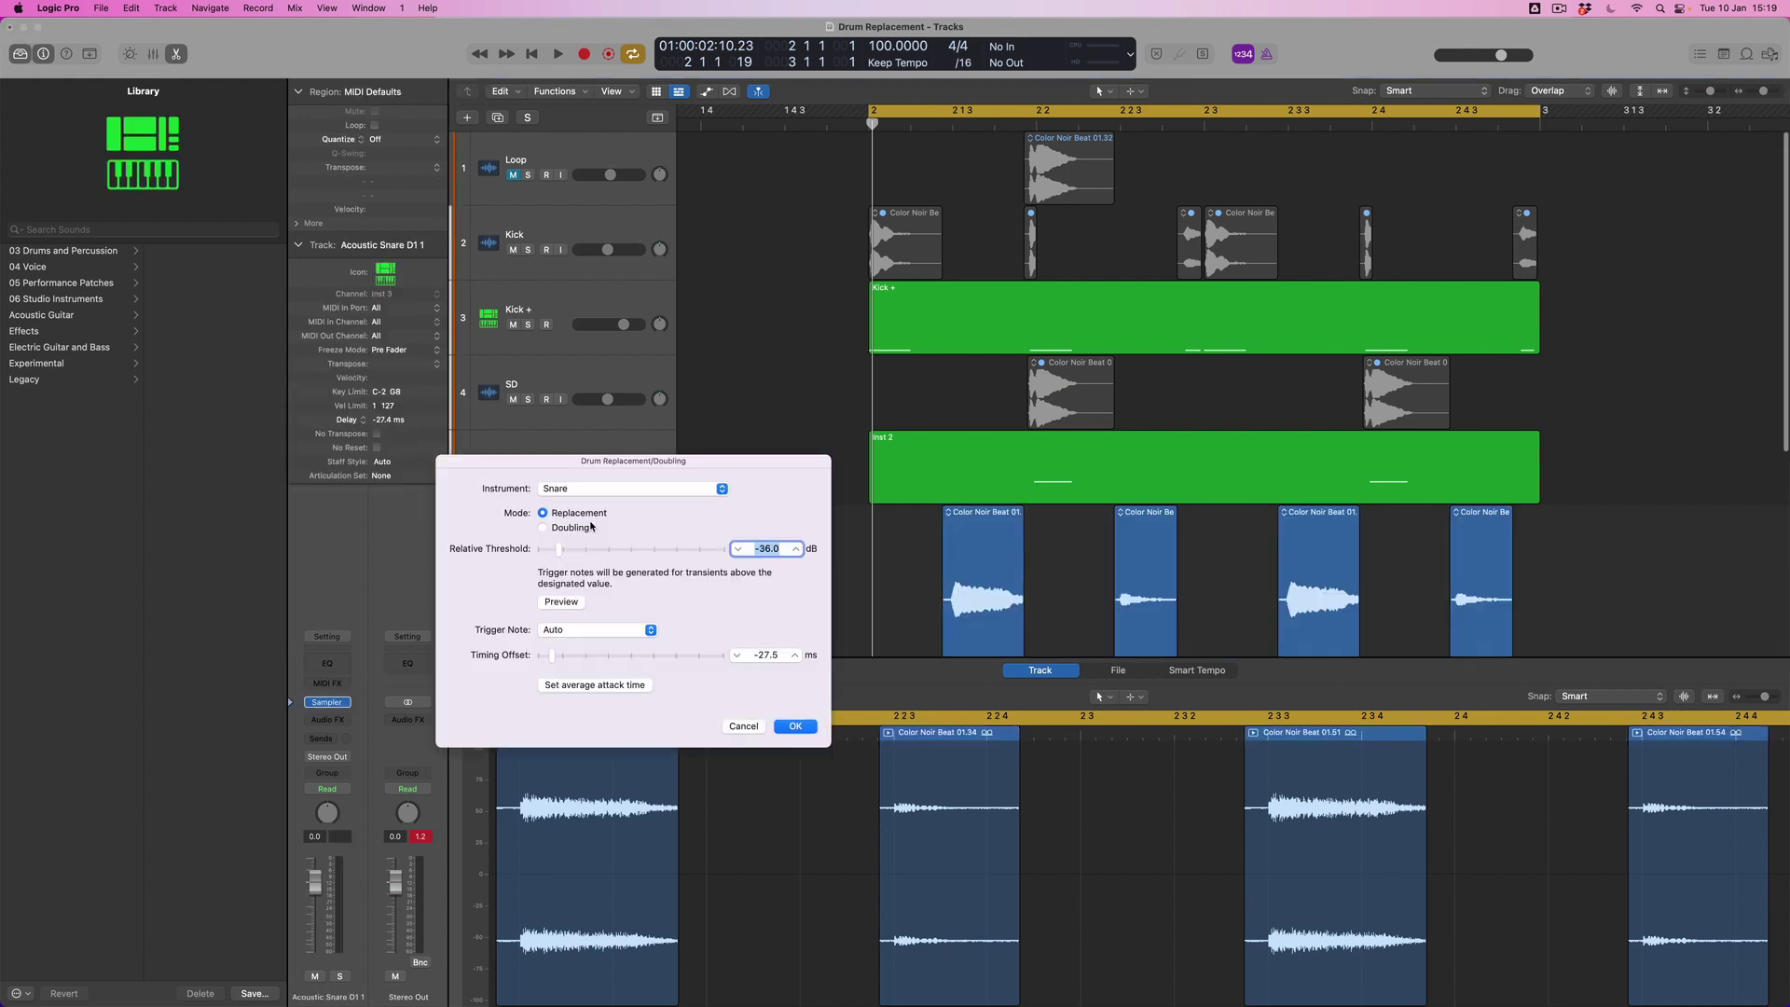
left_click(594, 492)
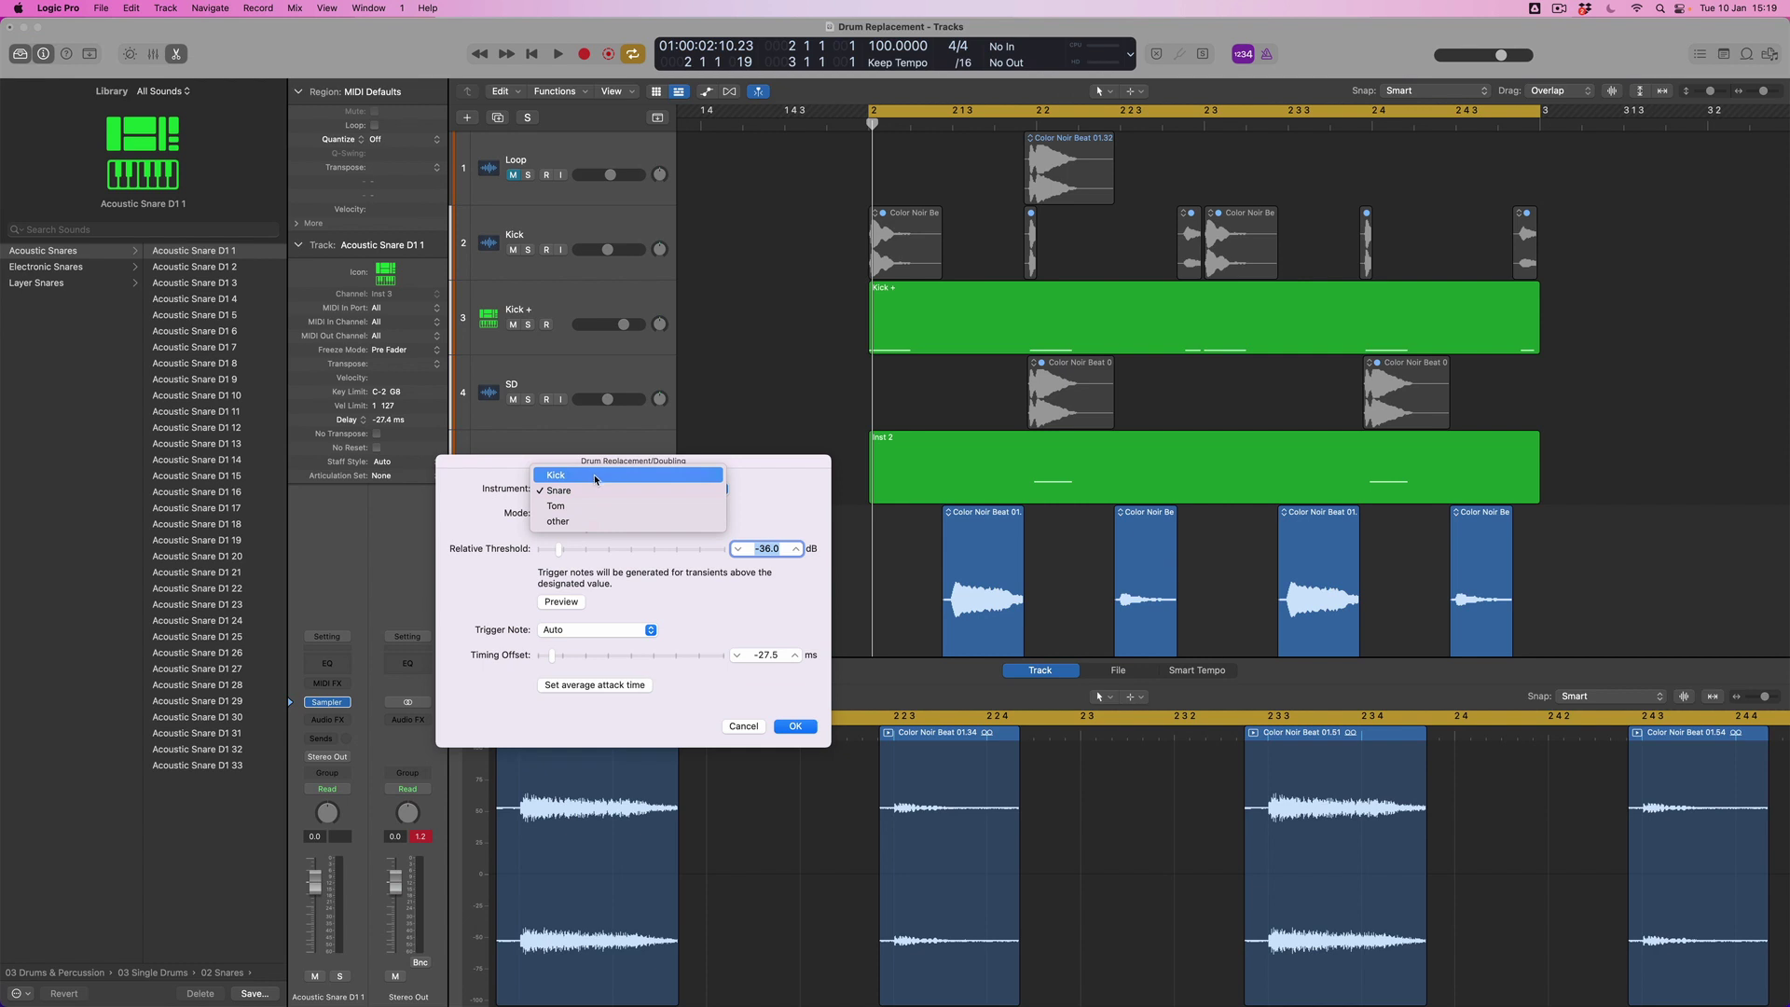
left_click(588, 523)
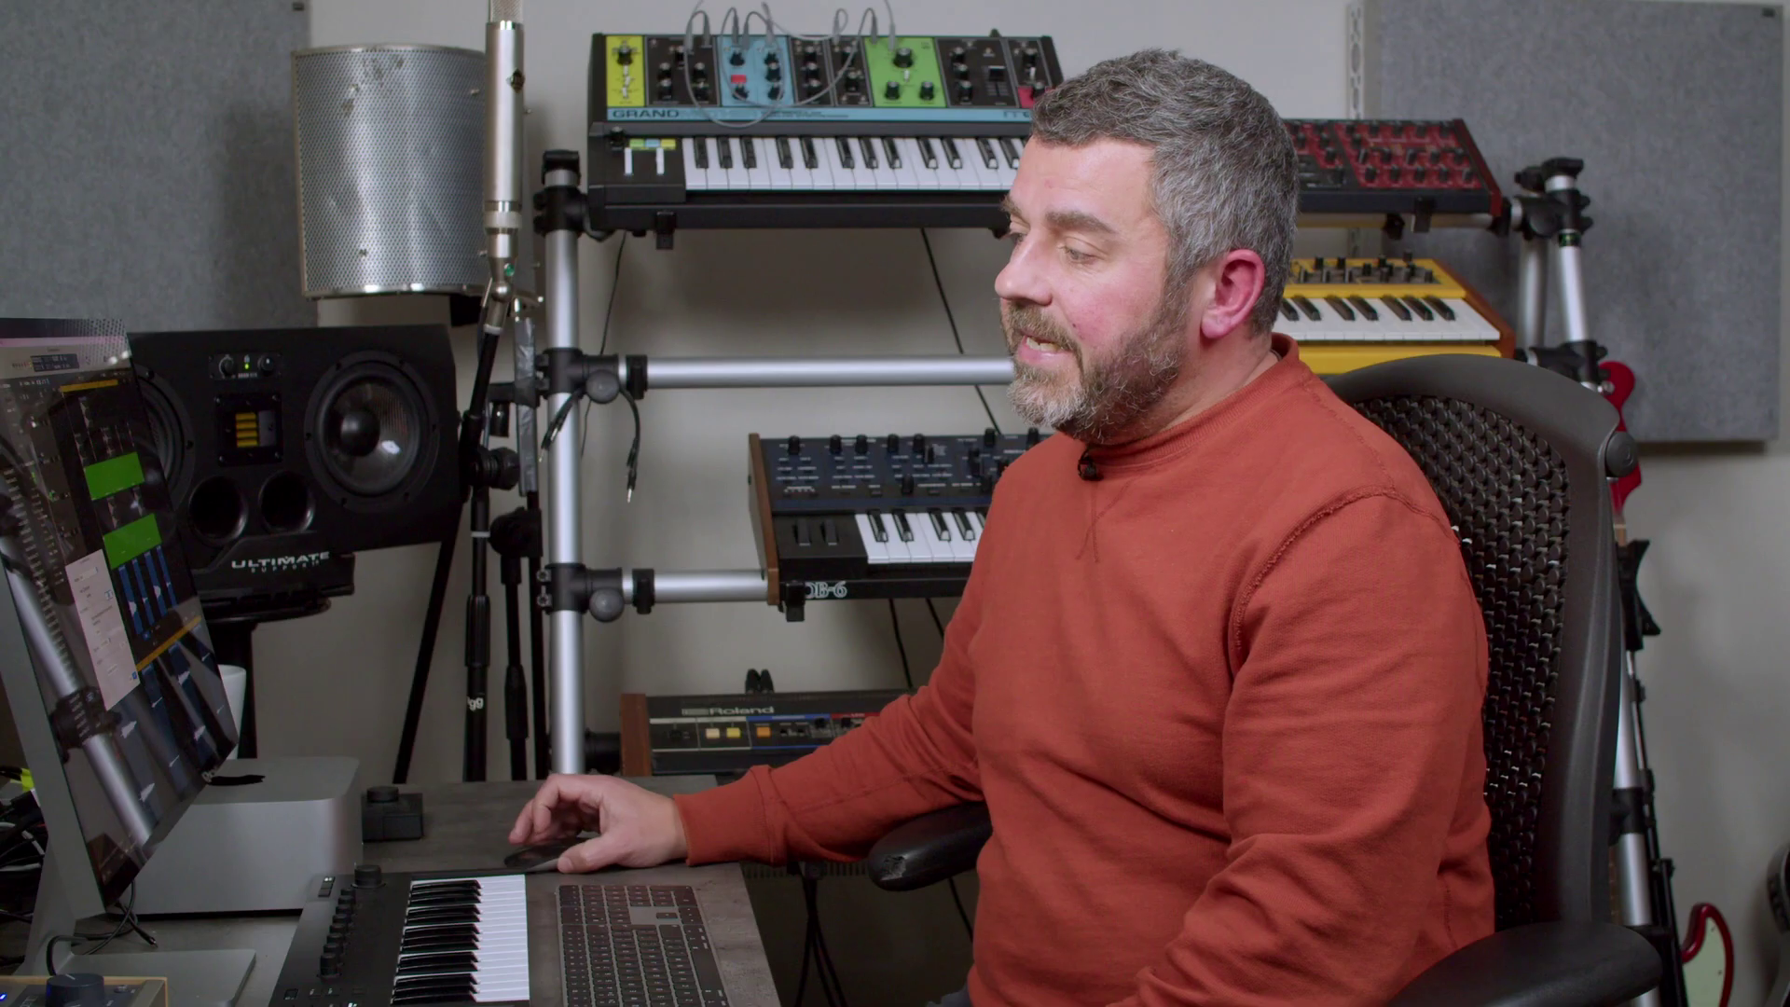